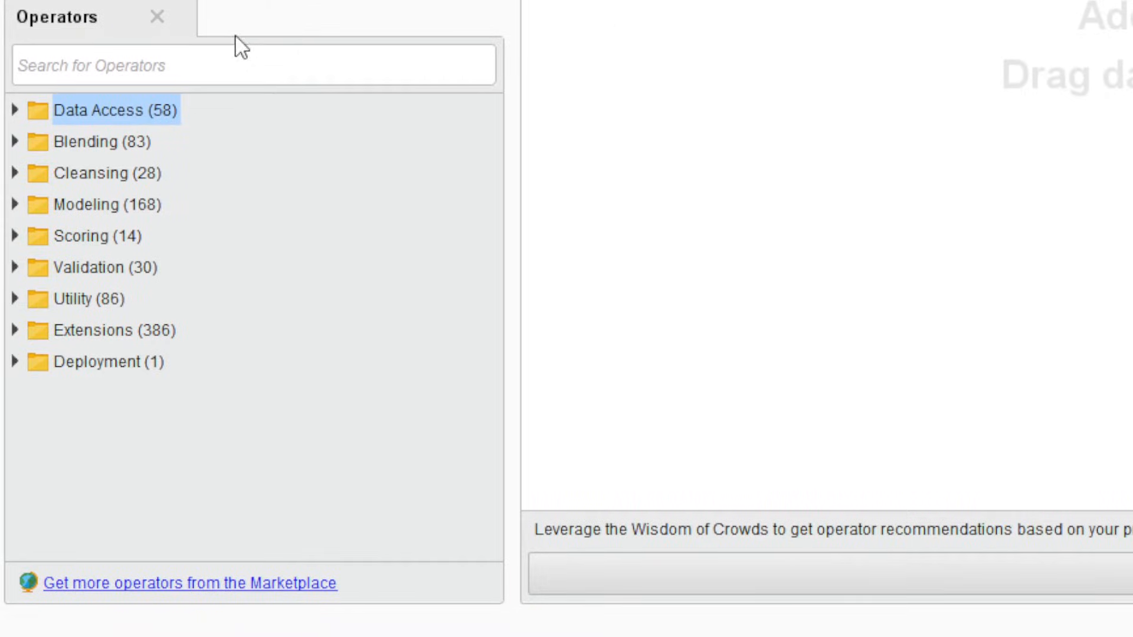
Search the operators for "csv" and add a Read CSV operator at the start of the empty process.
left_click(119, 358)
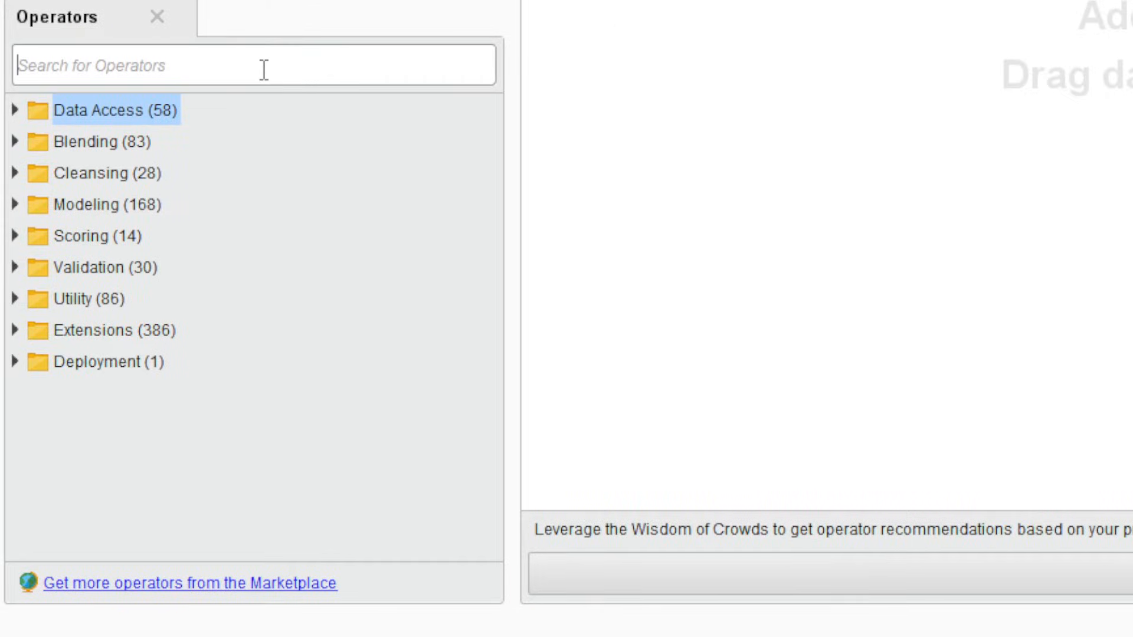
type("csv")
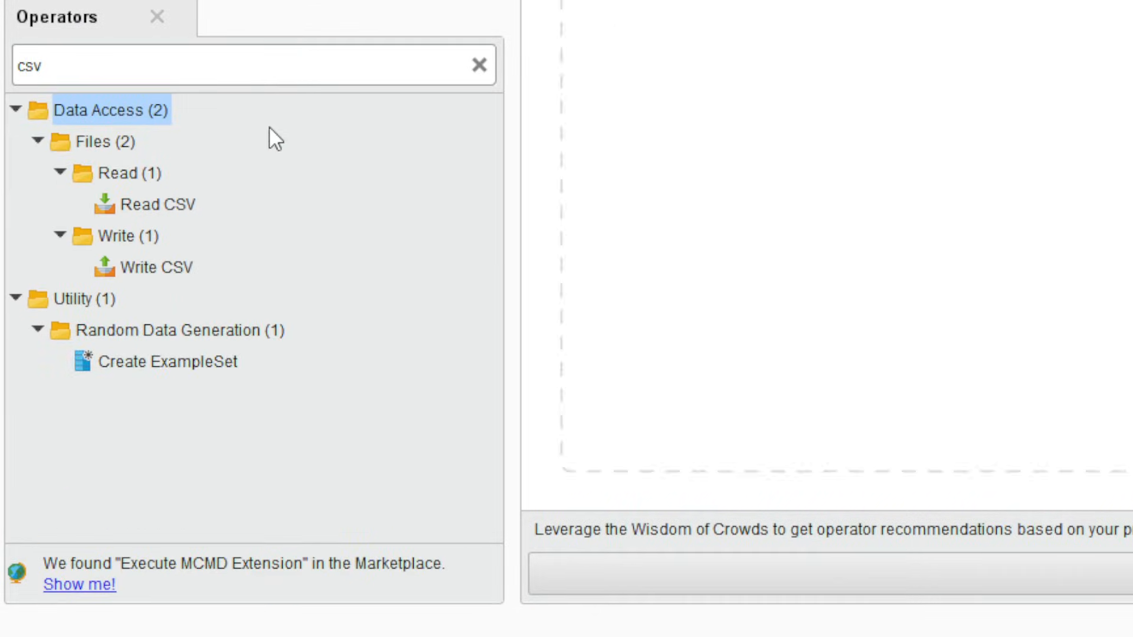
left_click_drag(195, 201, 336, 75)
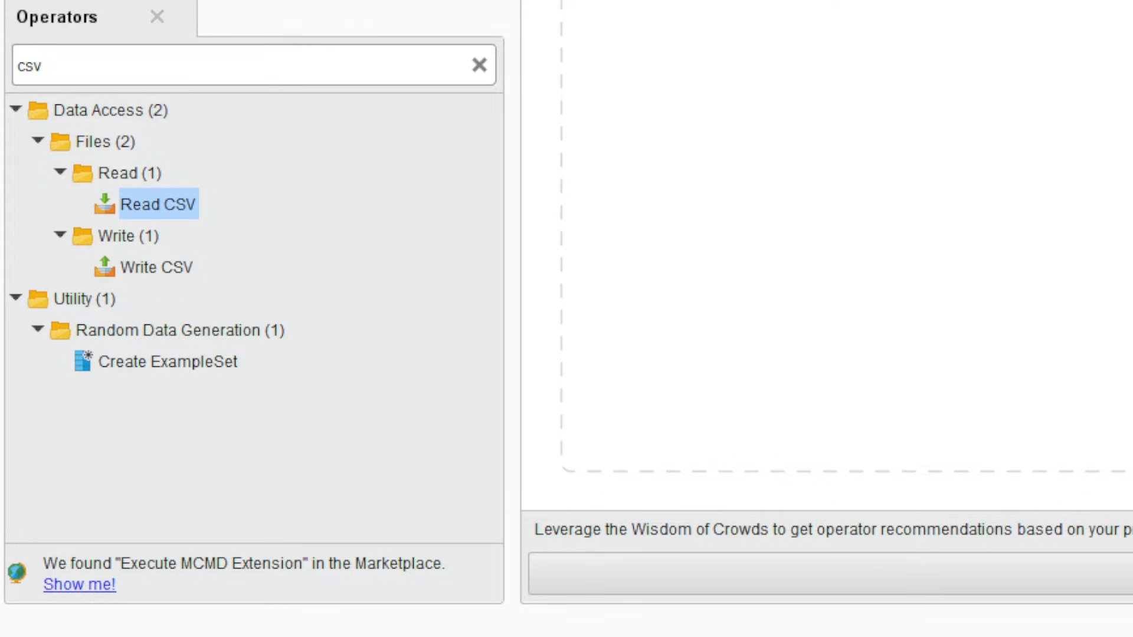
left_click_drag(336, 76, 295, 147)
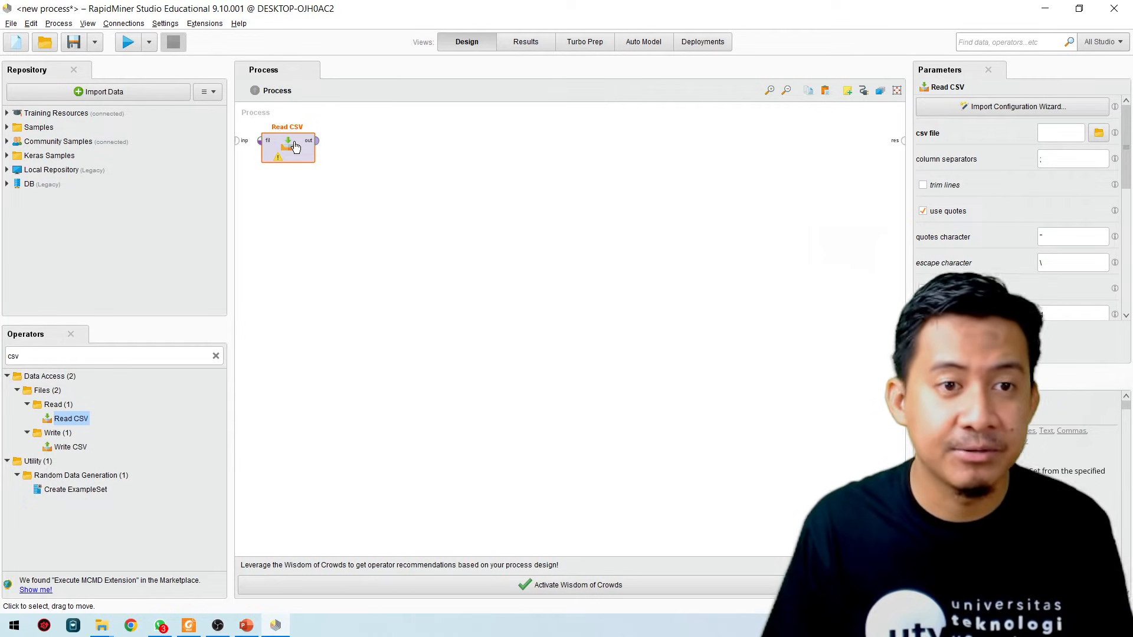
Load Facebook Live Sellers in Thailand_20210128.csv from the Coding & Machine Learning bookmark into Read CSV's import wizard, accepting the detected data format.
left_click(1013, 106)
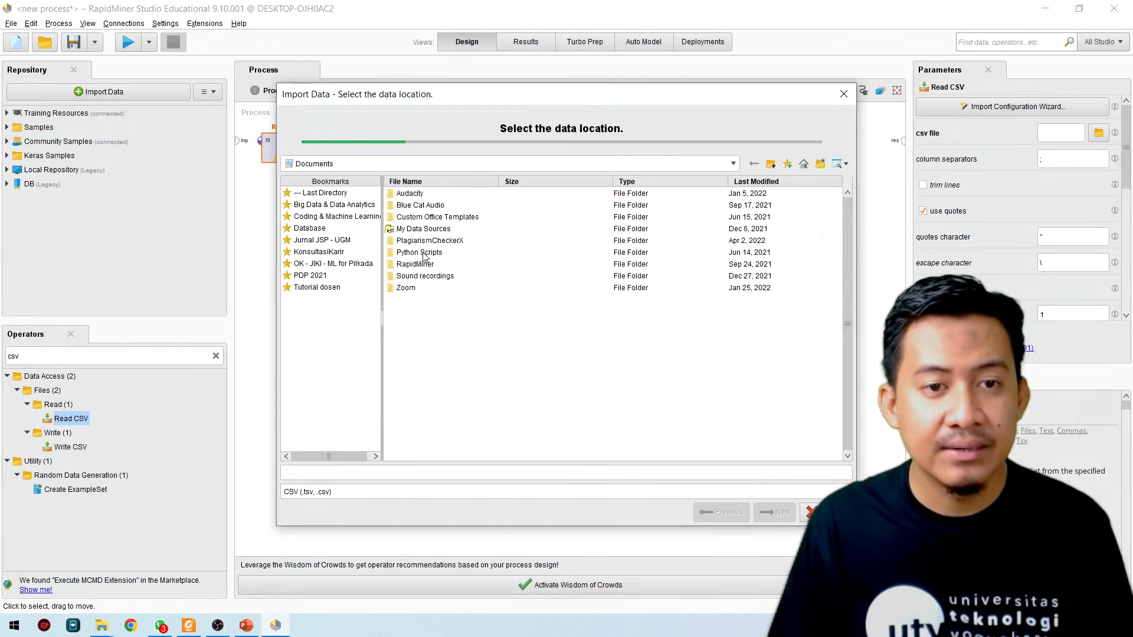
left_click(333, 216)
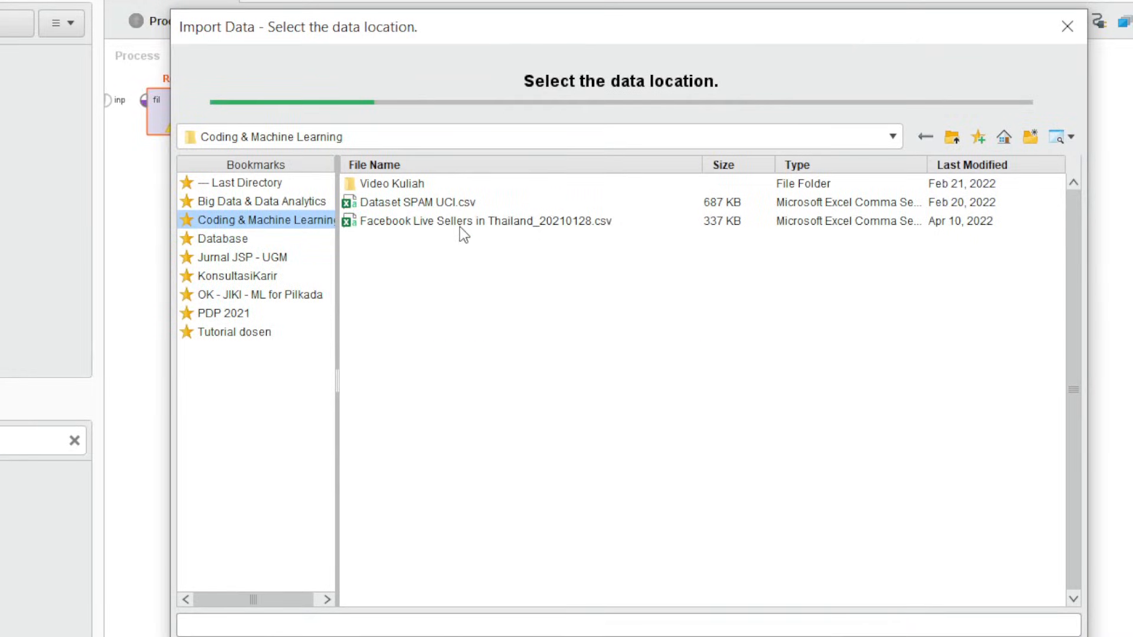
left_click(446, 220)
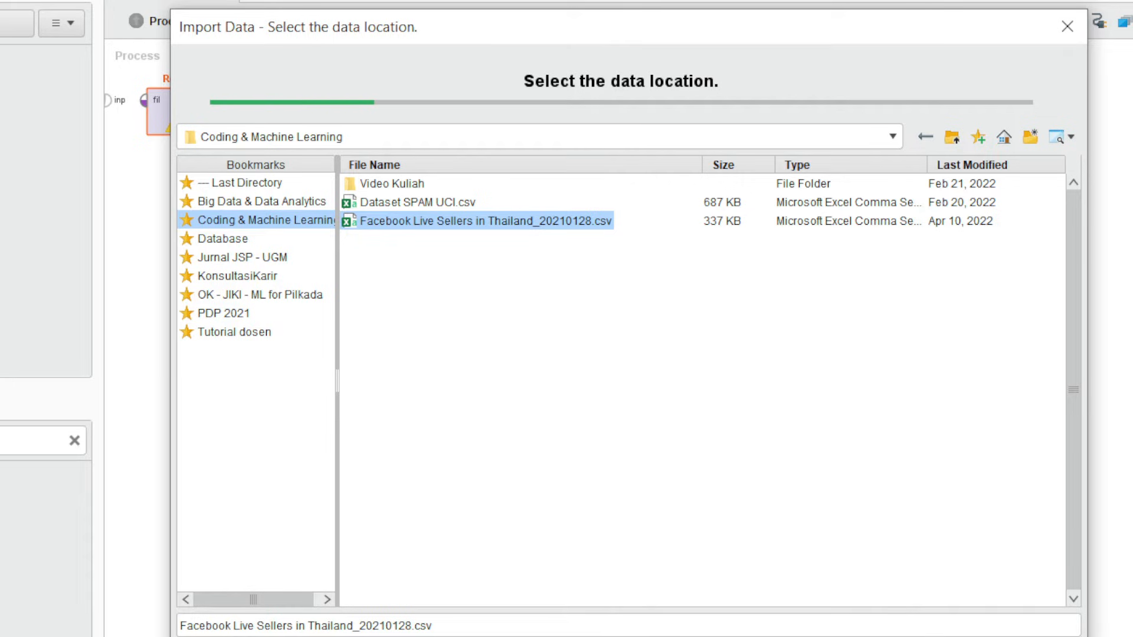
key("Return")
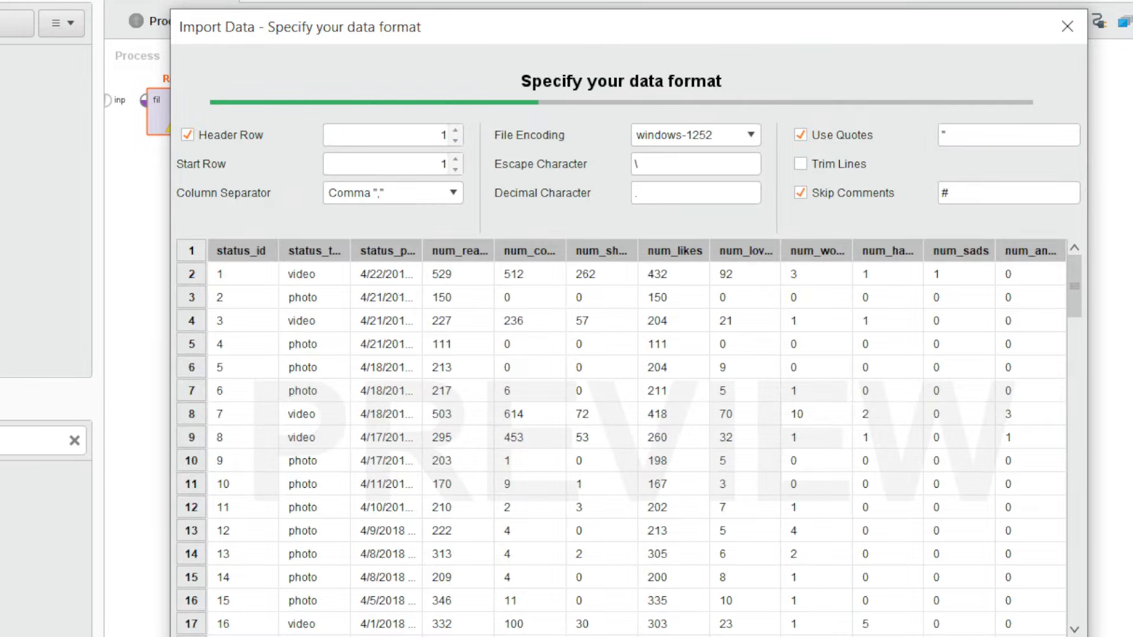
key("Return")
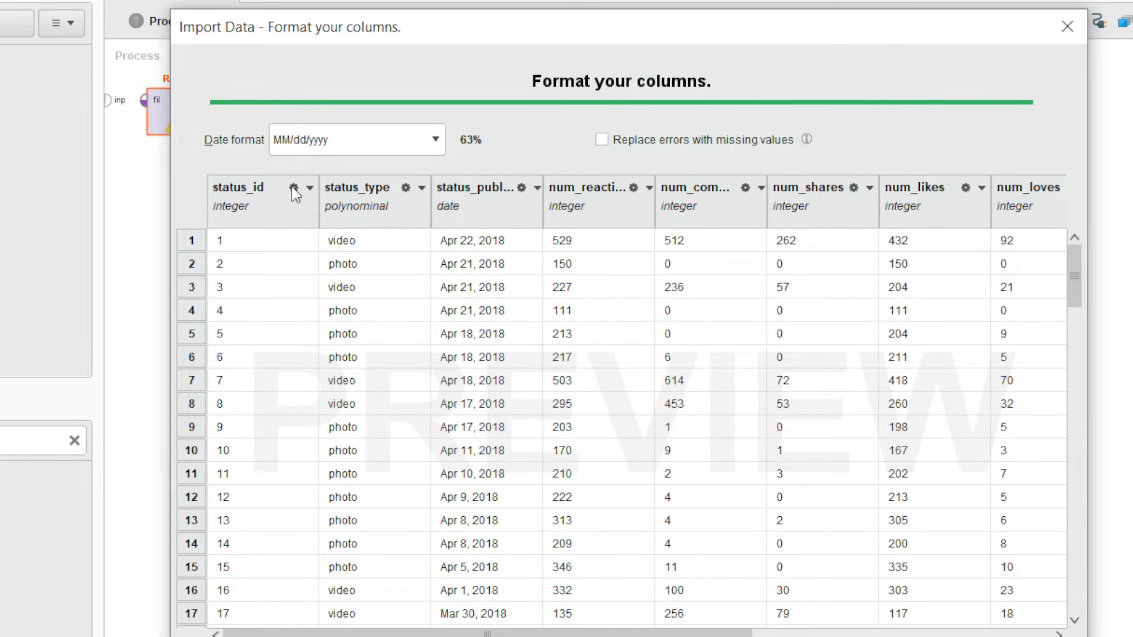
Exclude the status_id column and the publication date column from the data and finish the import.
left_click(306, 190)
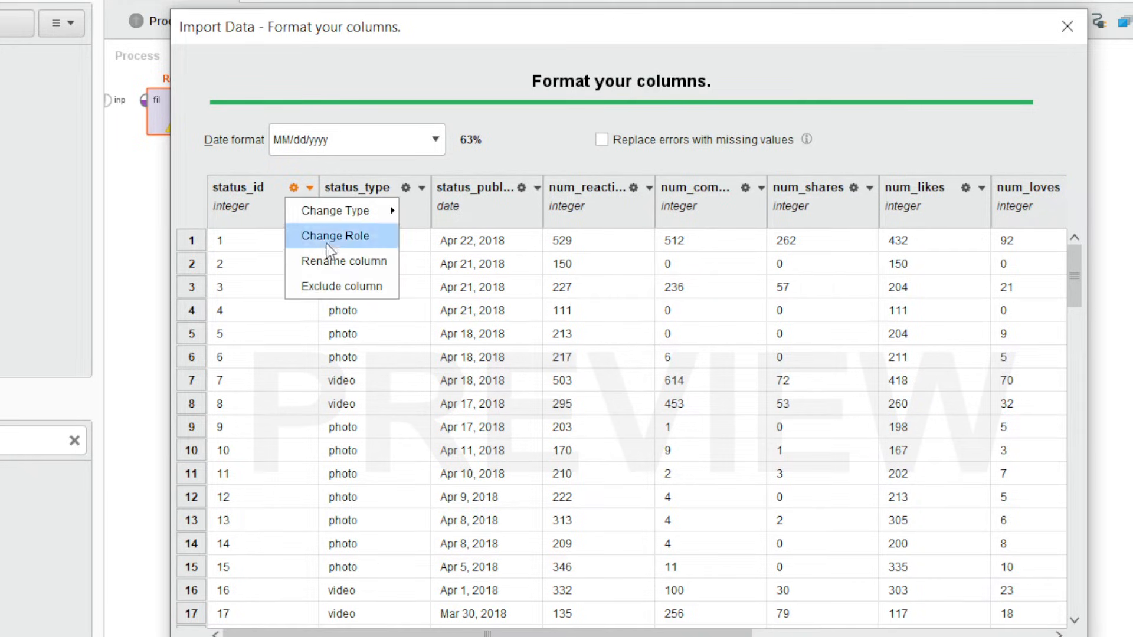
left_click(340, 288)
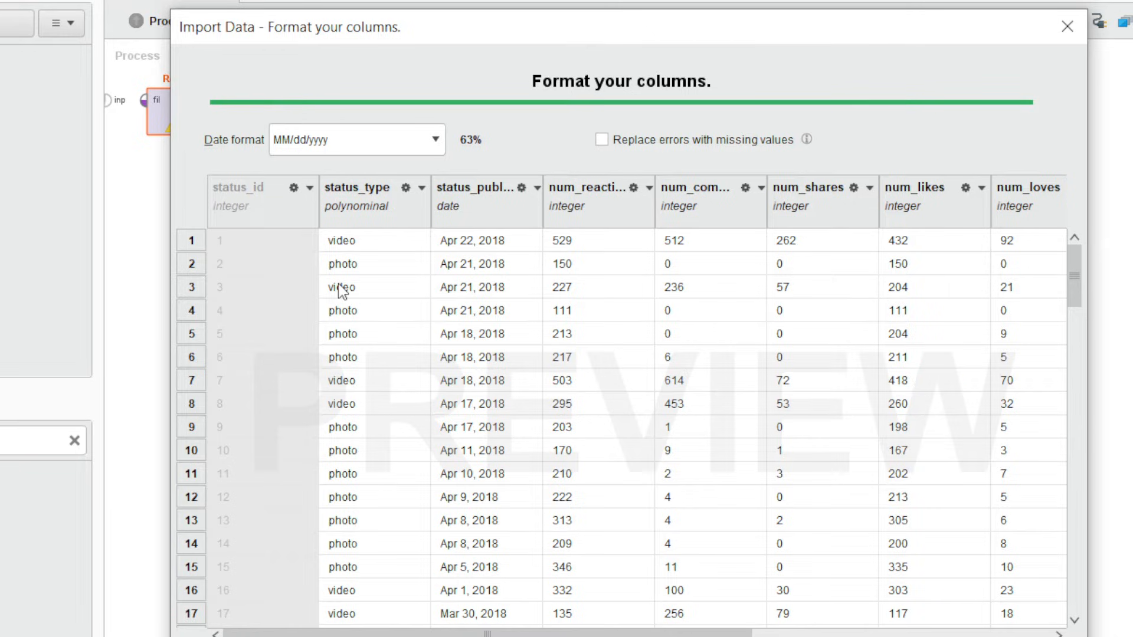
left_click(523, 188)
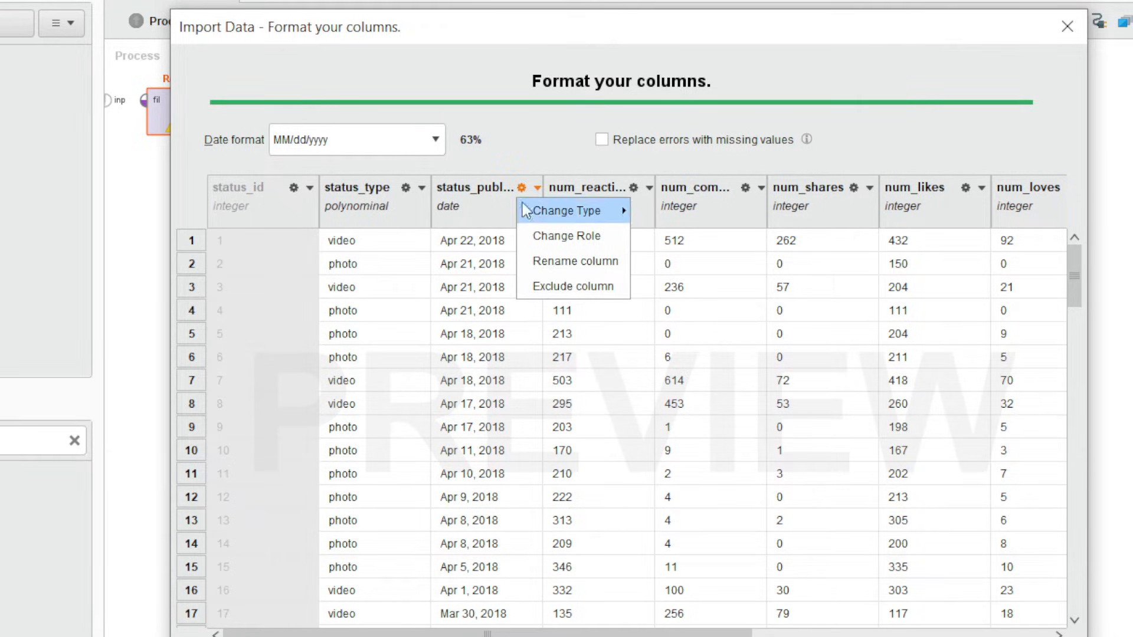
left_click(561, 284)
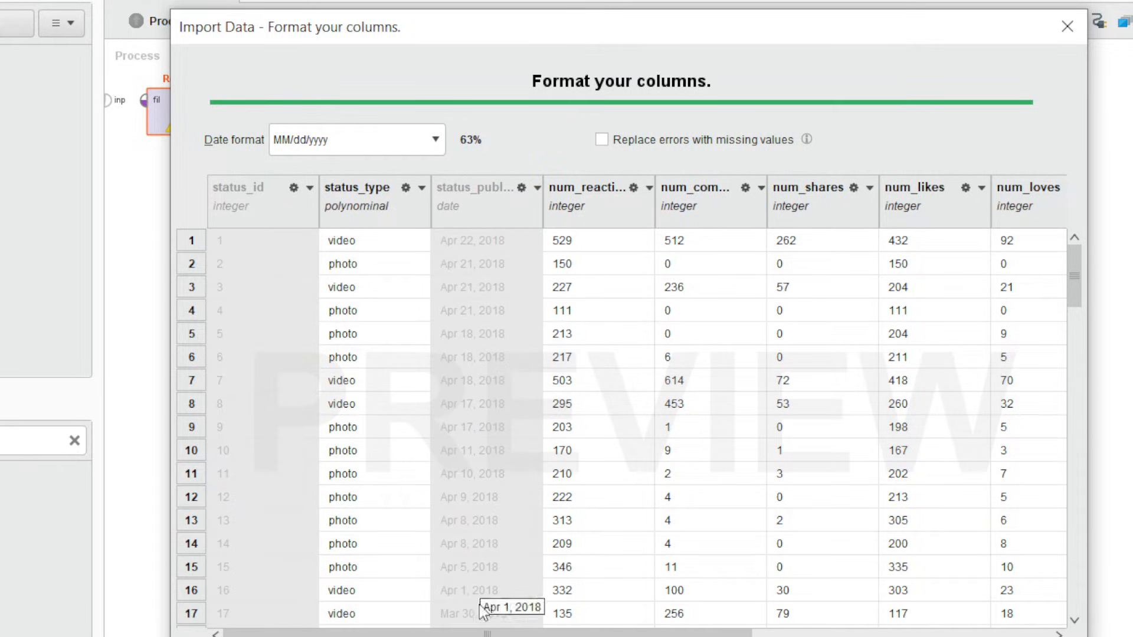
left_click_drag(527, 632, 562, 635)
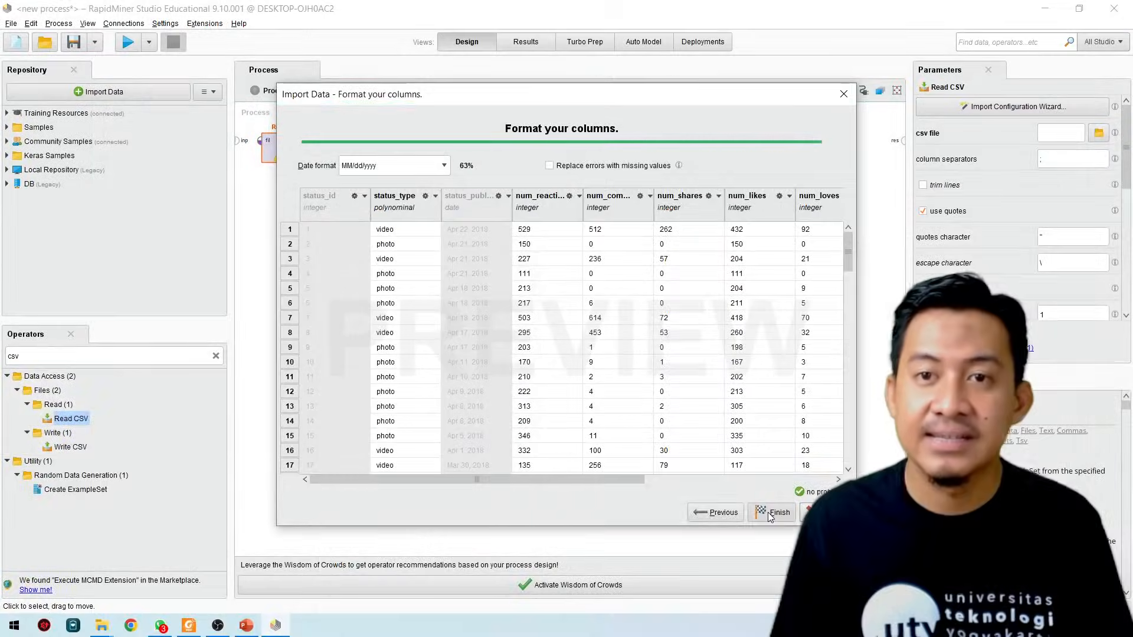
left_click(768, 513)
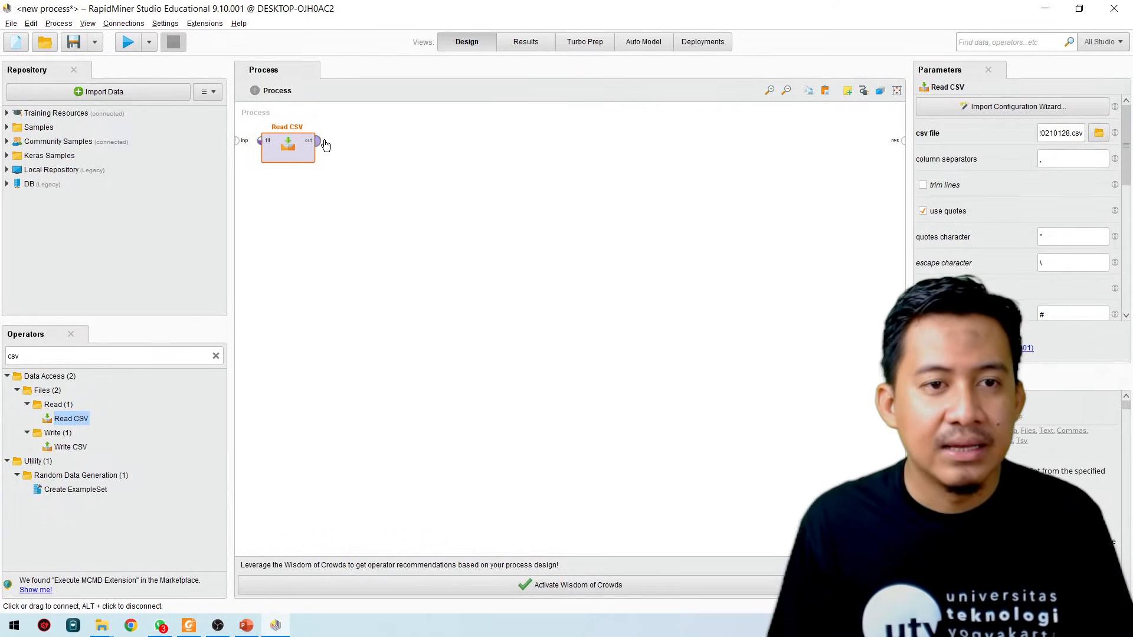
Run the process with Read CSV's output wired to the result port to view the imported data, and remove that connection.
left_click_drag(319, 141, 901, 141)
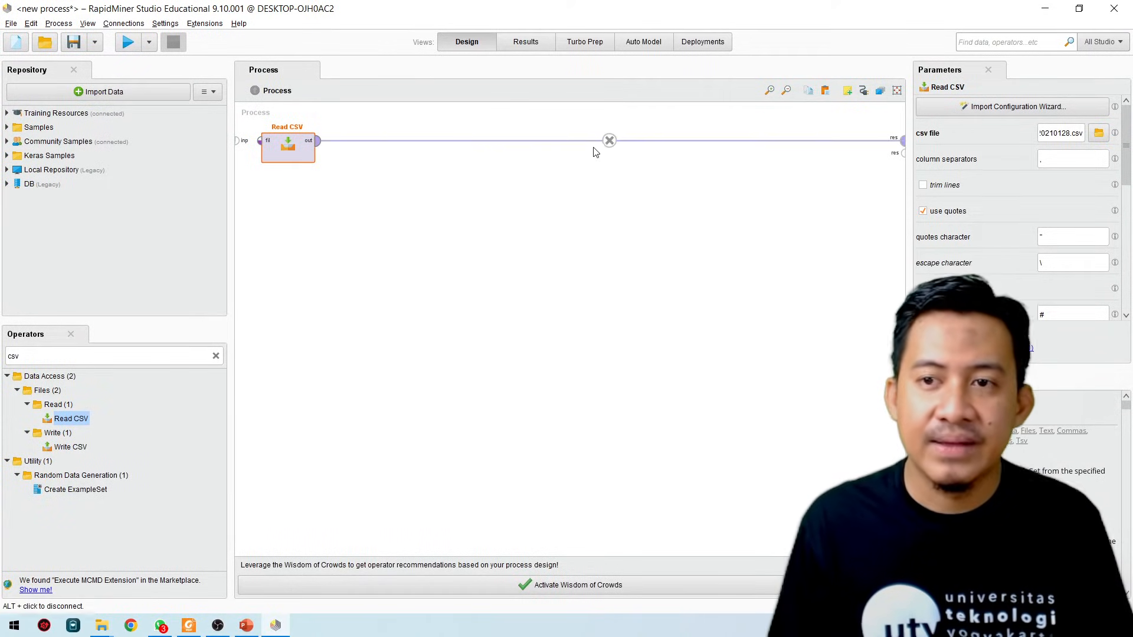
left_click(126, 45)
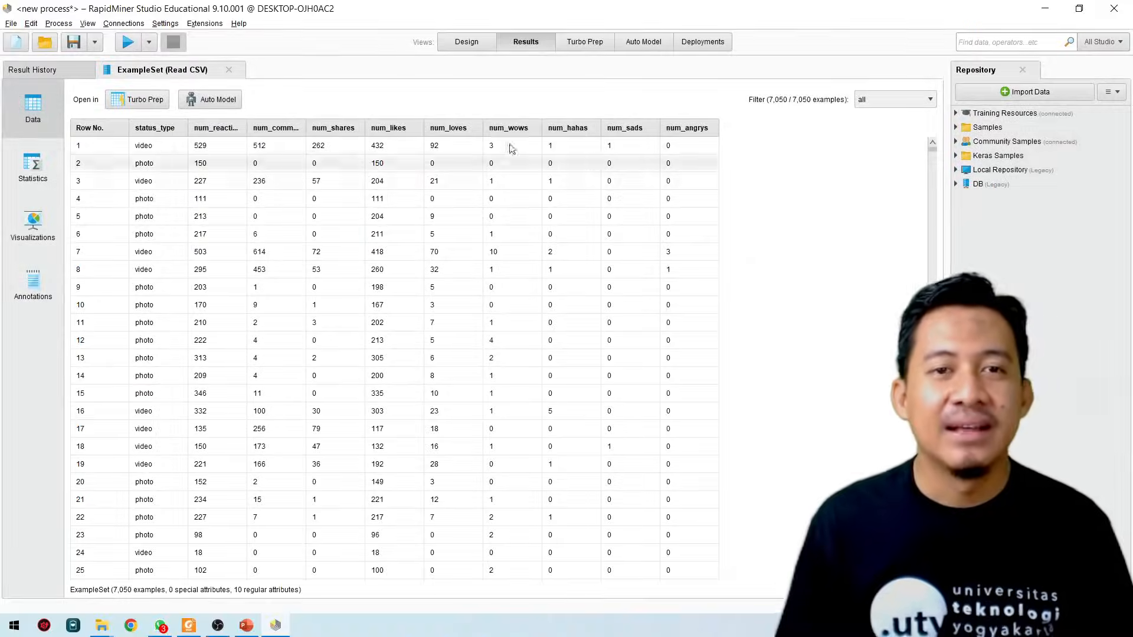
left_click(464, 43)
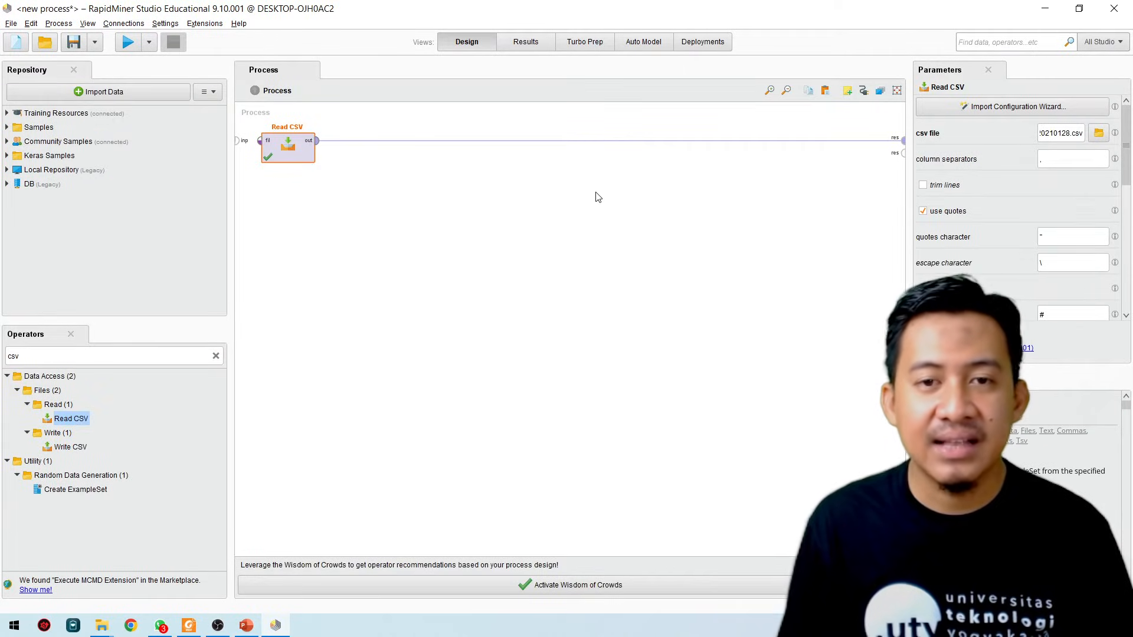
left_click(607, 140)
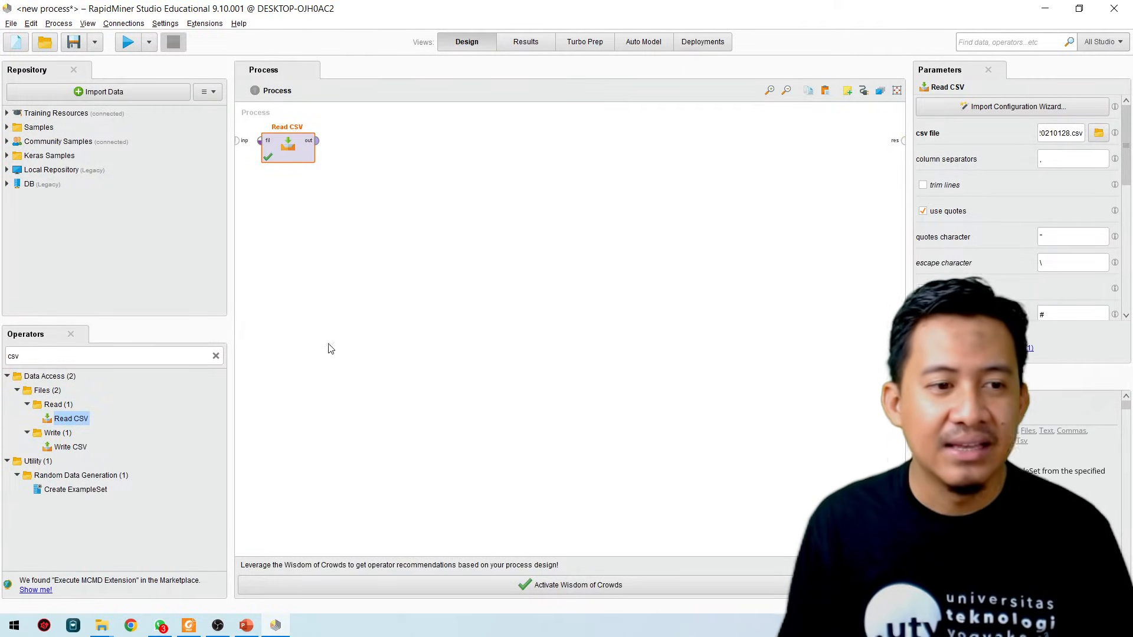
Search the operators for "kmeans" and place a k-Means clustering operator beside Read CSV in the process.
left_click(217, 357)
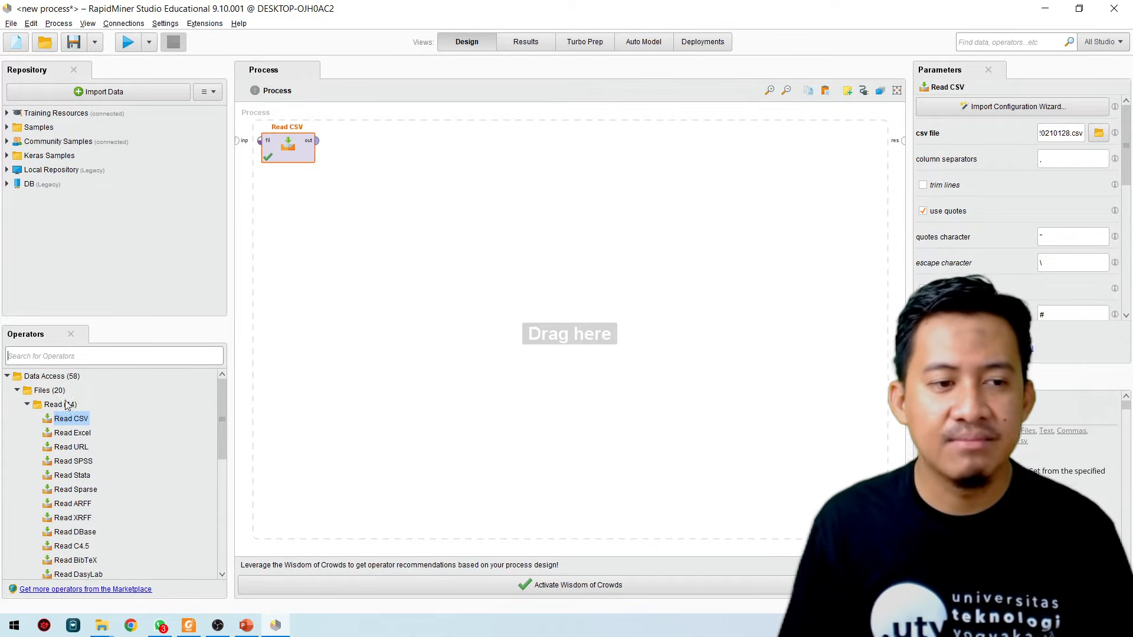
left_click(8, 376)
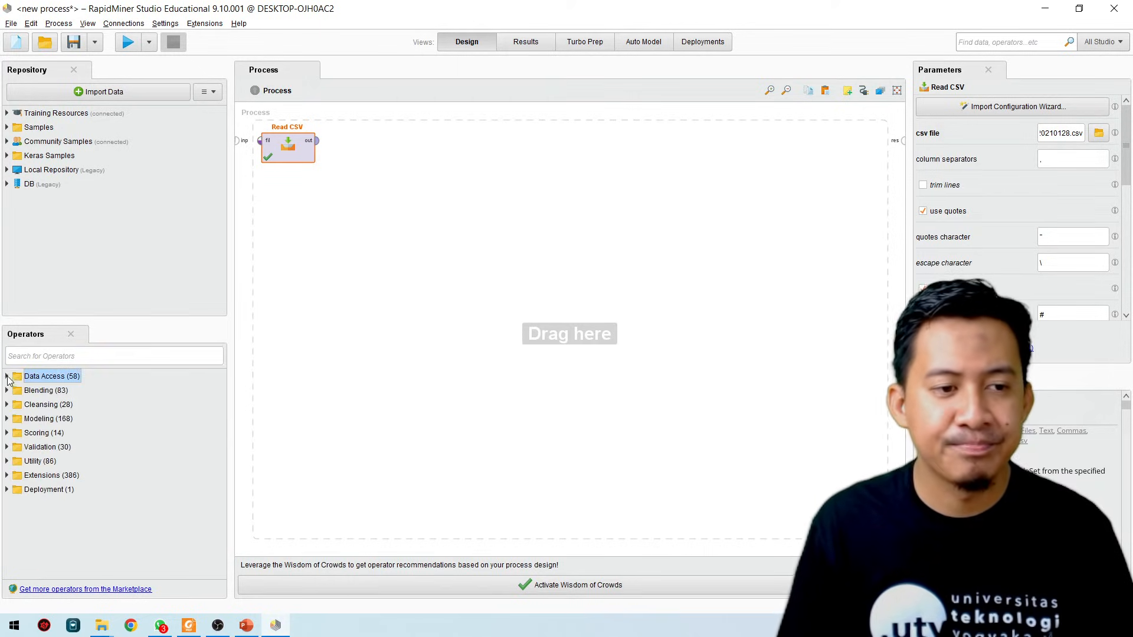
left_click(51, 356)
key("Down")
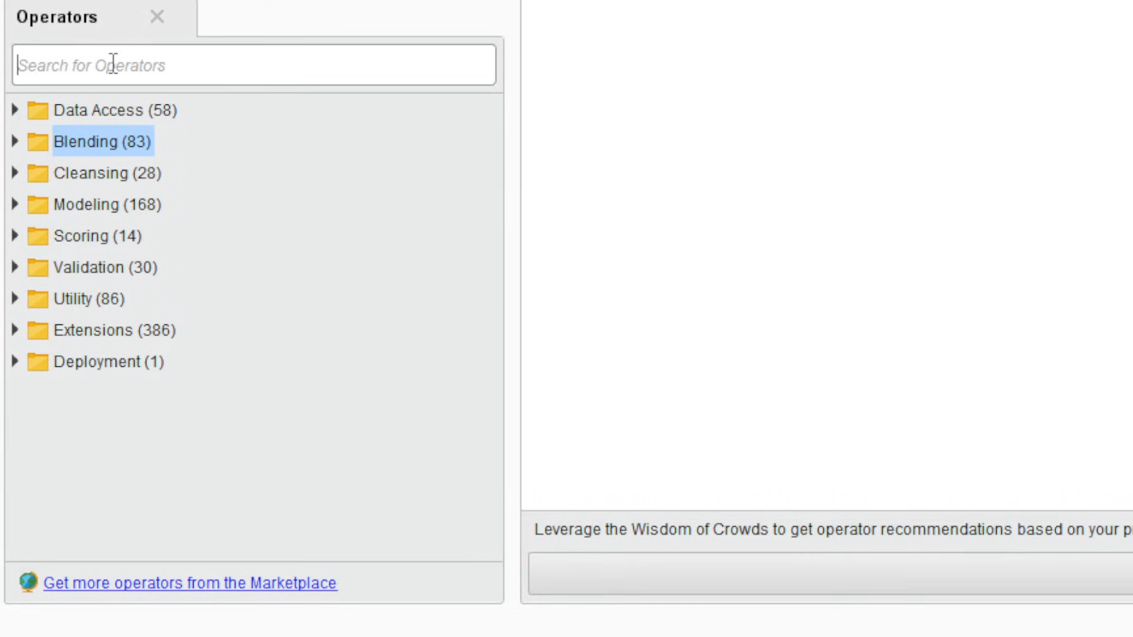
type("kmeans")
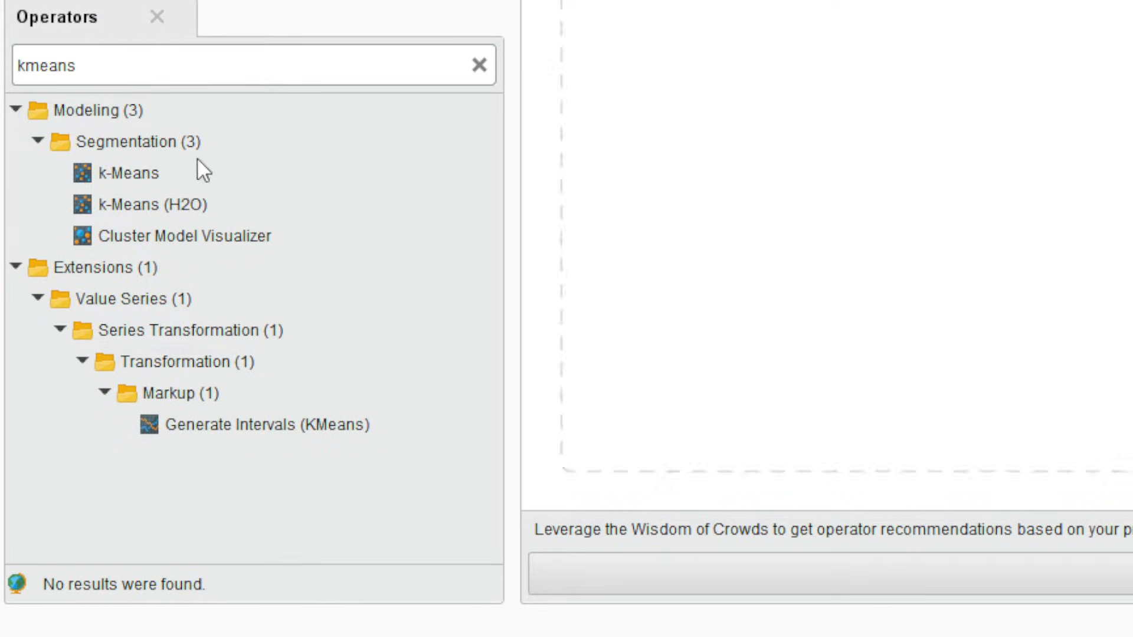
left_click_drag(118, 172, 1130, 177)
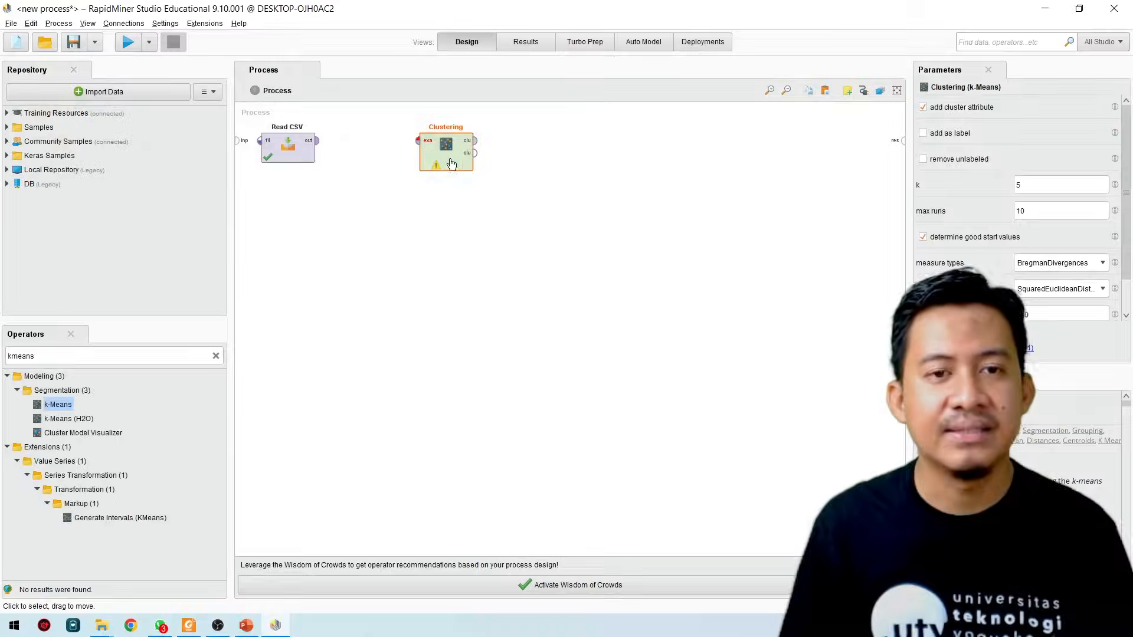
left_click_drag(438, 160, 439, 161)
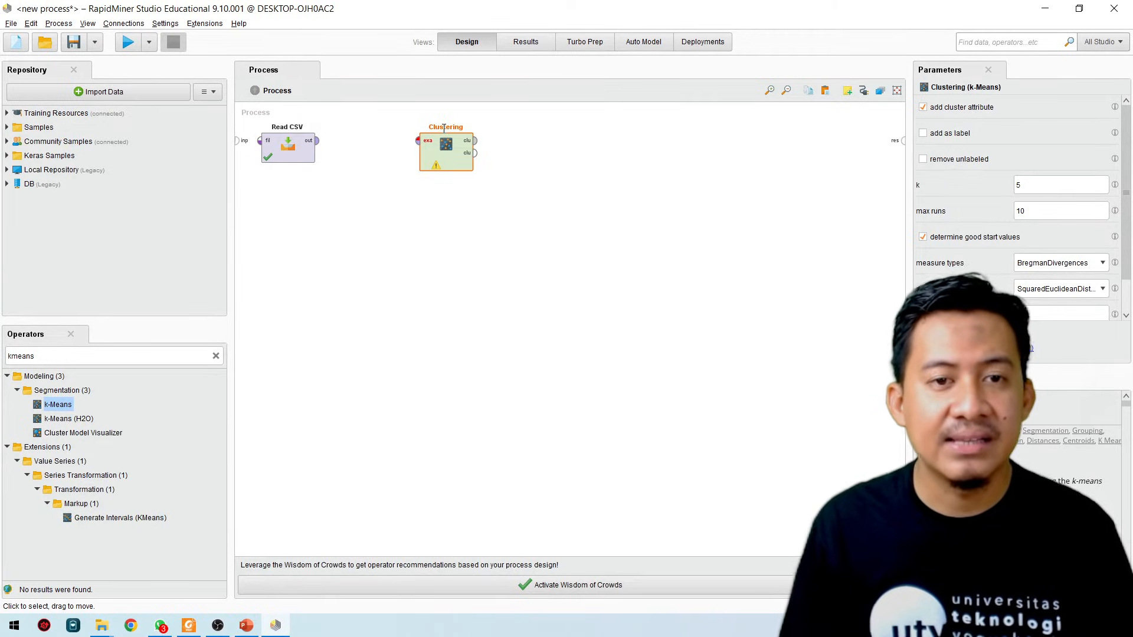
left_click(580, 319)
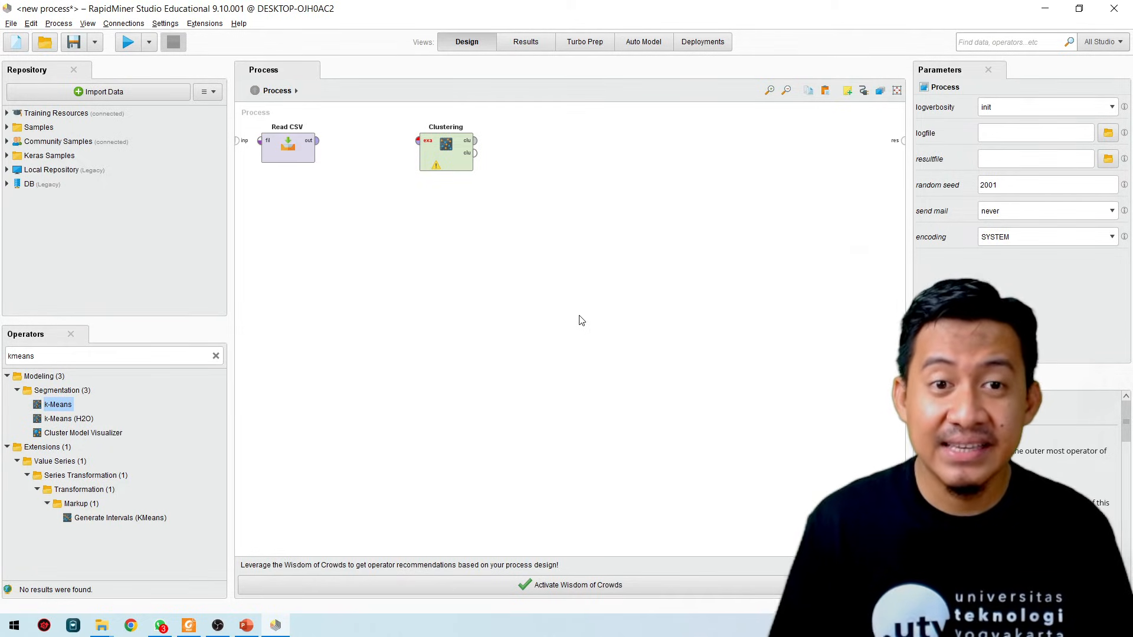
Set the number of clusters k of the Clustering operator to 2.
left_click(451, 158)
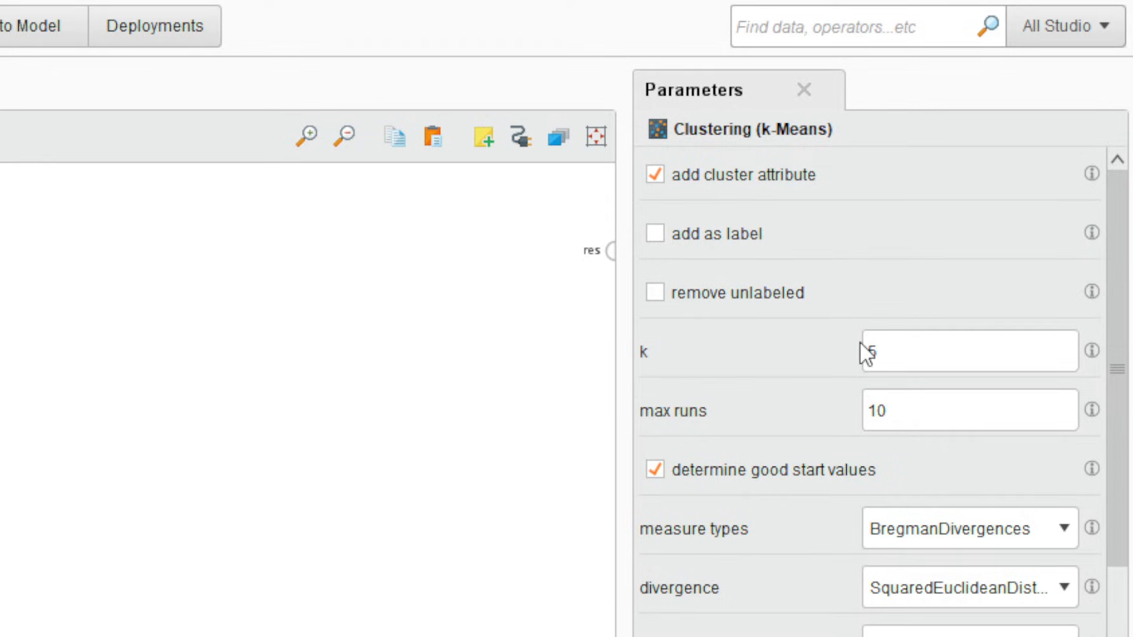
left_click(878, 352)
double_click(878, 352)
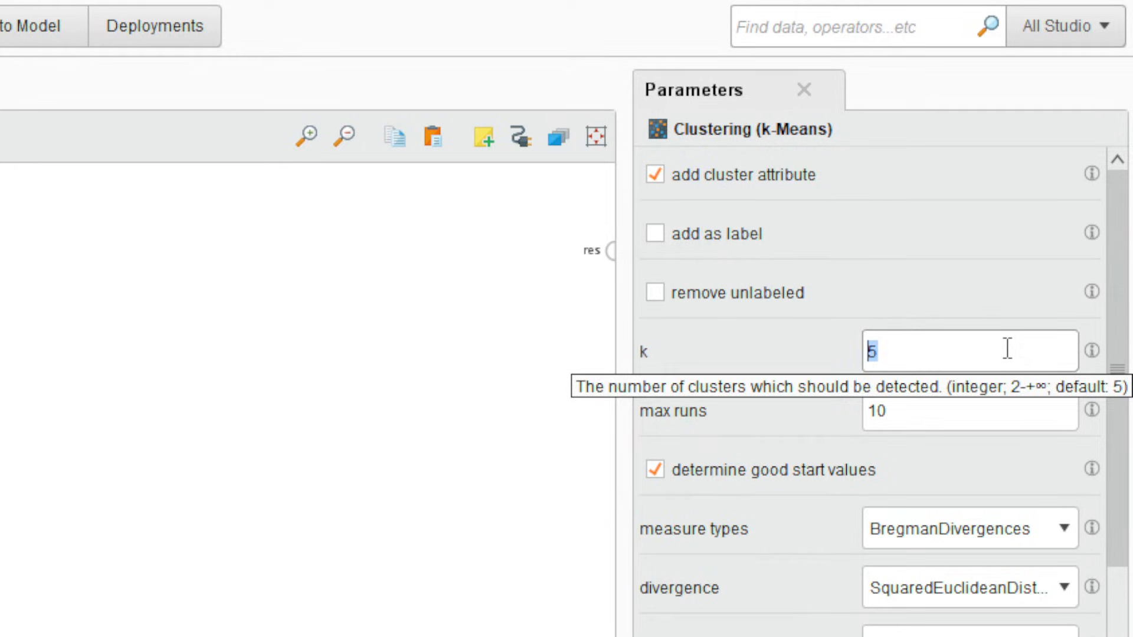
key("BackSpace")
type("2")
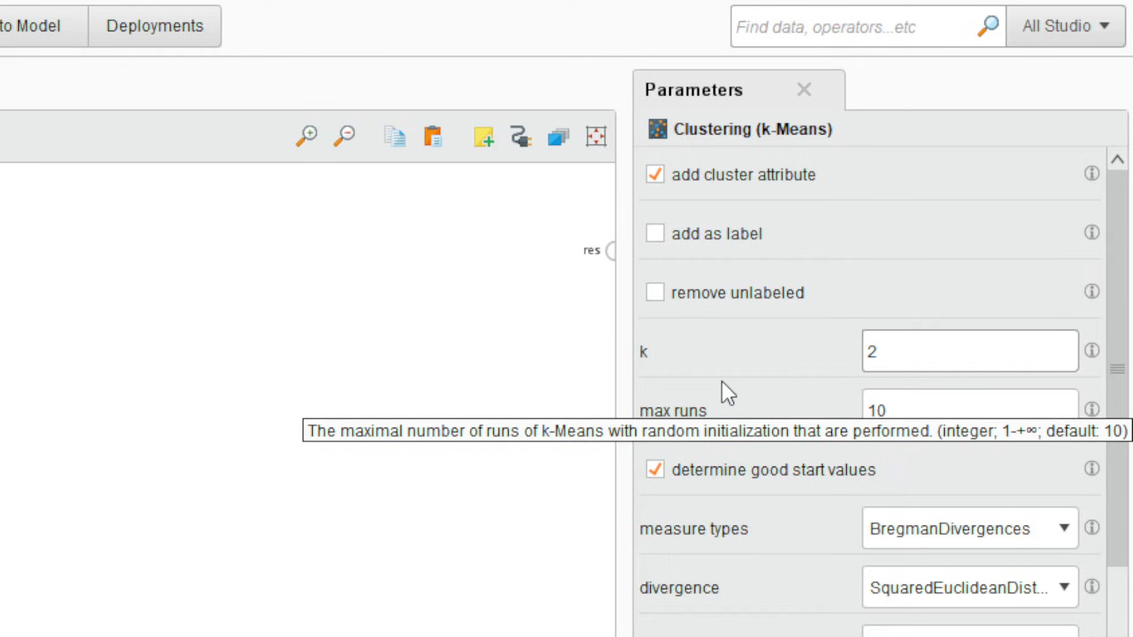
Set the Clustering operator's measure types to MixedMeasures and check the available mixed measure options.
left_click_drag(920, 407, 867, 410)
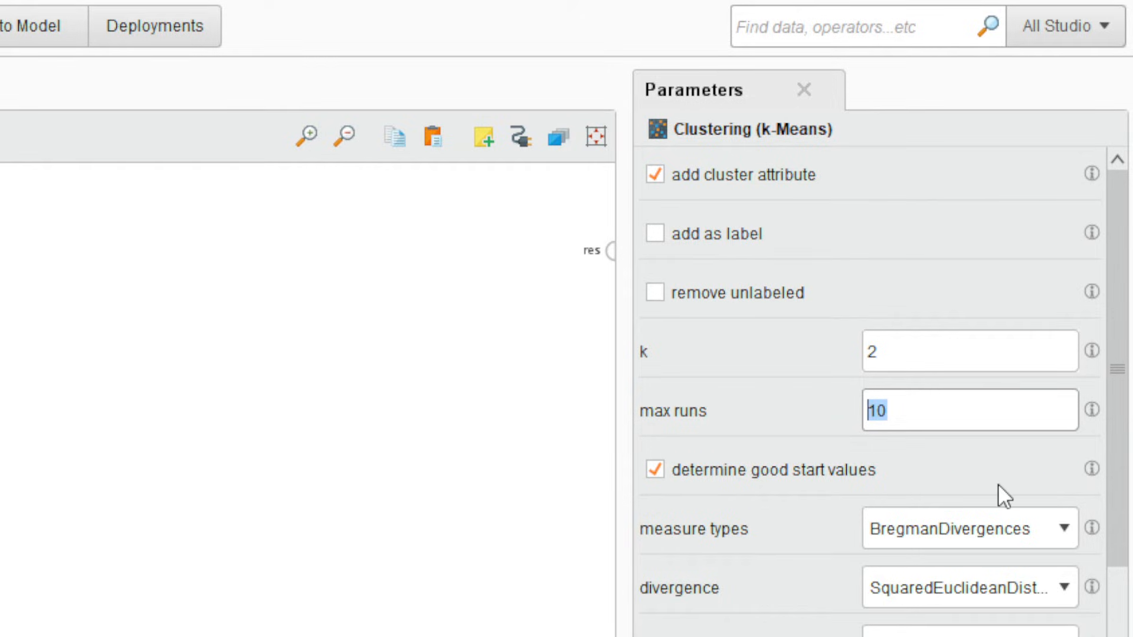
left_click_drag(1115, 462, 1117, 580)
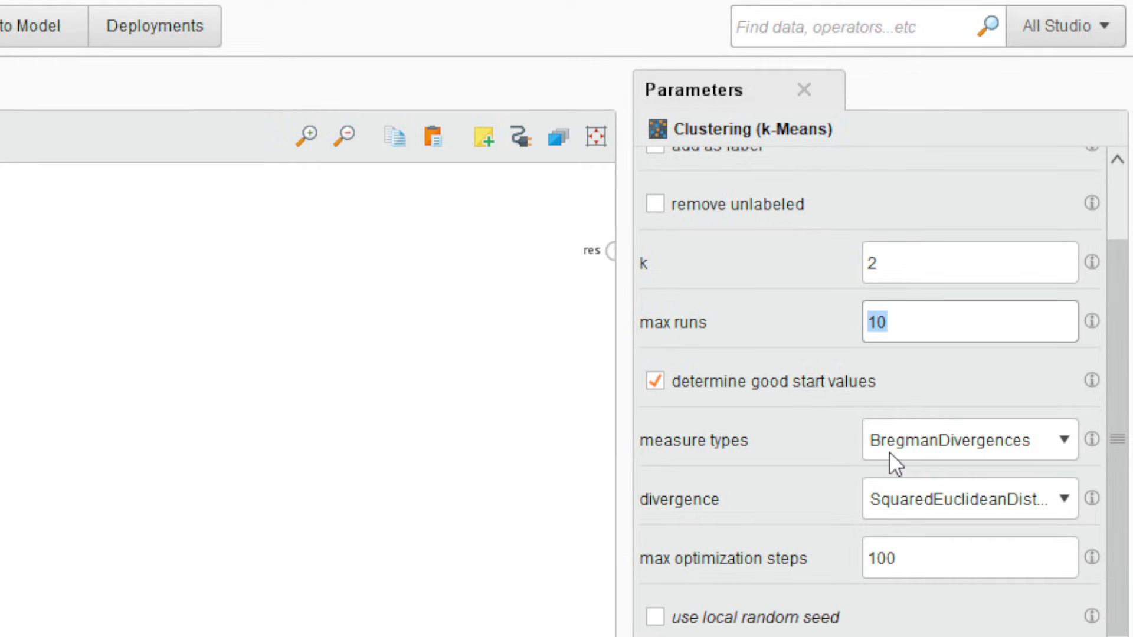
left_click(948, 445)
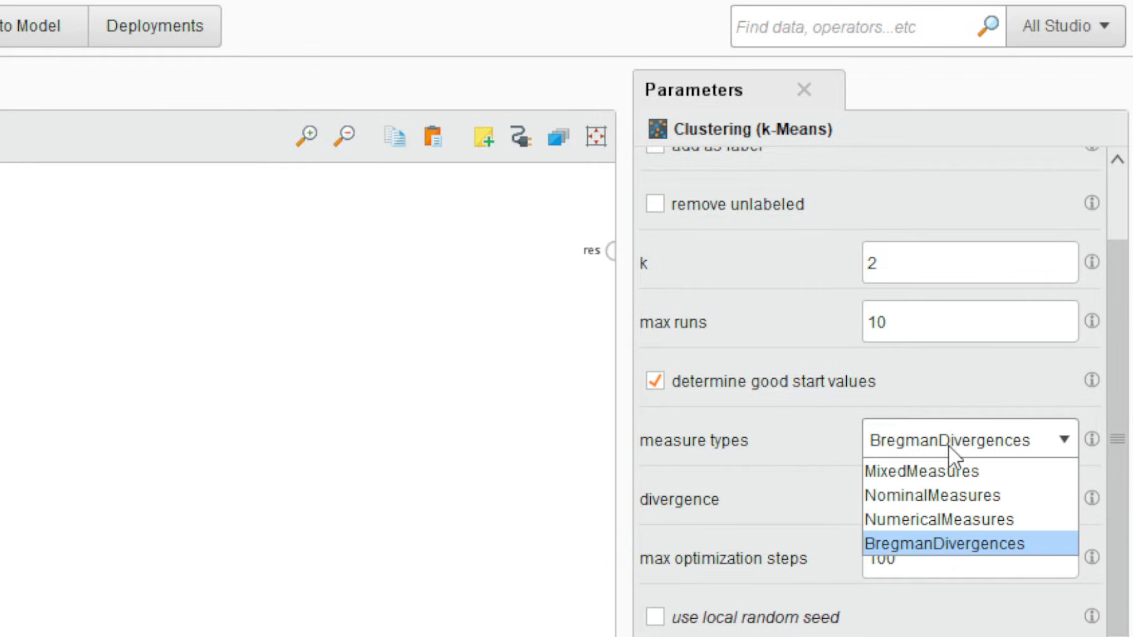
left_click(991, 469)
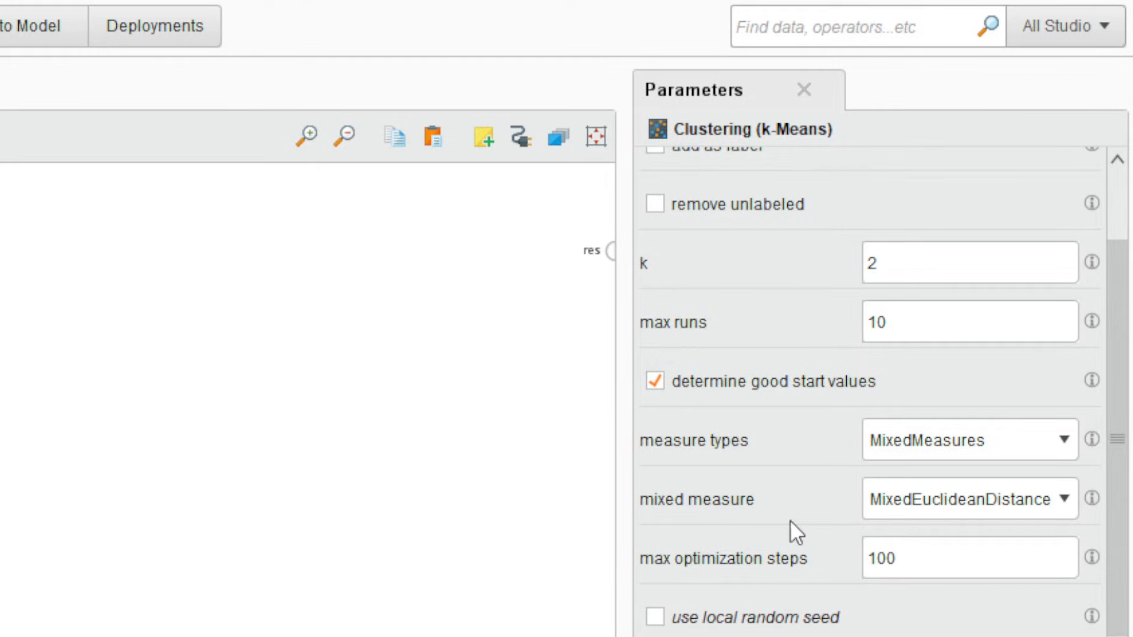
left_click(930, 502)
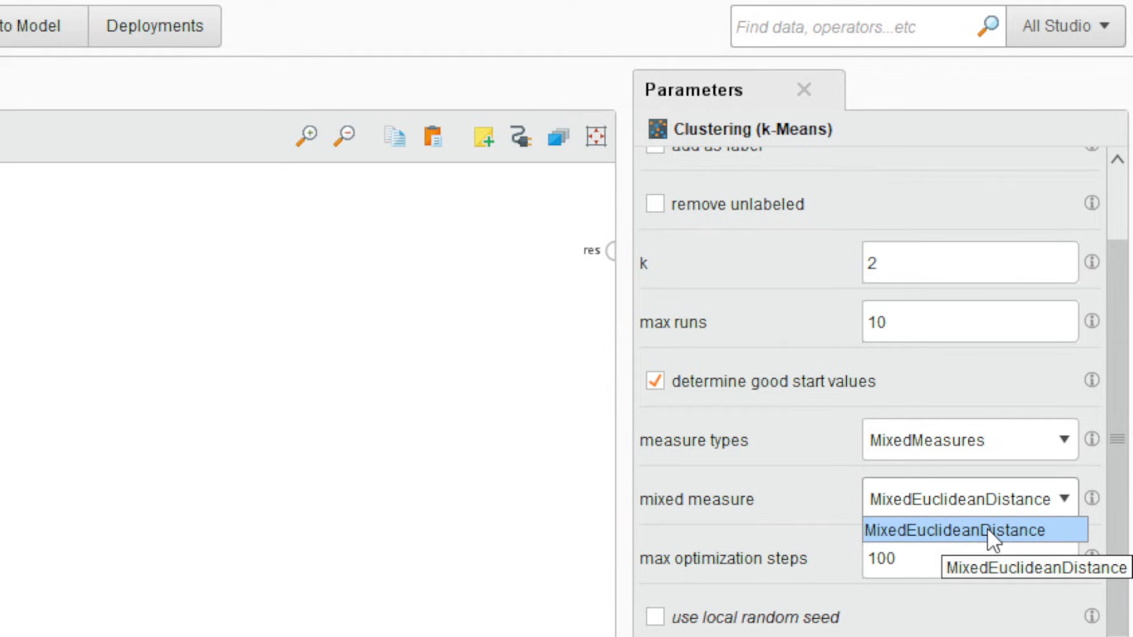
left_click(820, 454)
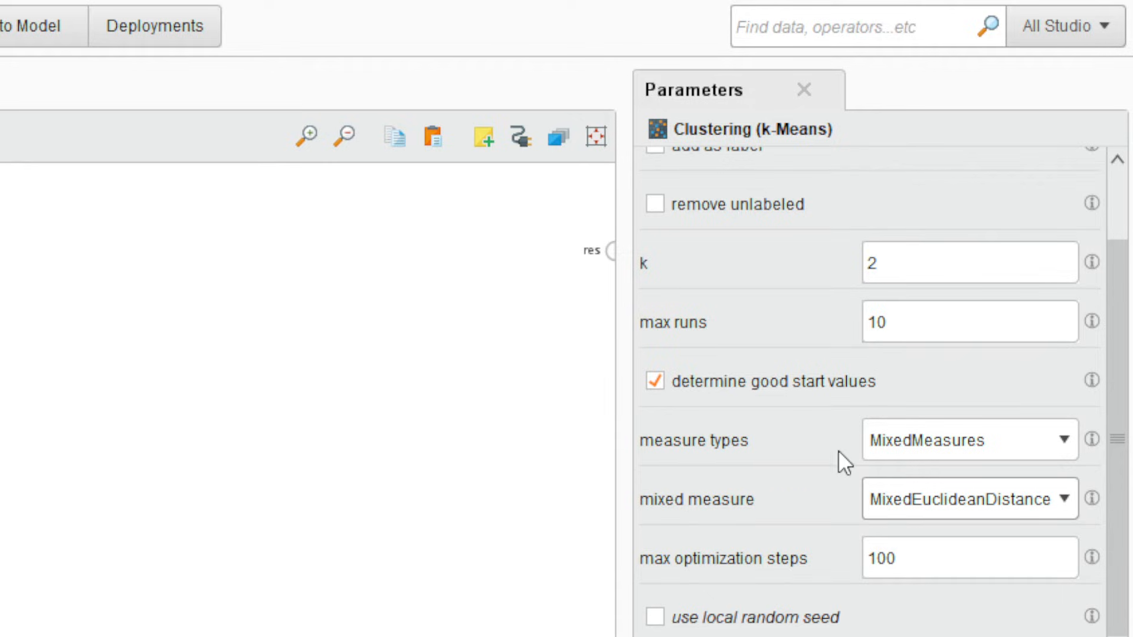
Check the Clustering operator's available measure types and its max optimization steps setting.
left_click(908, 444)
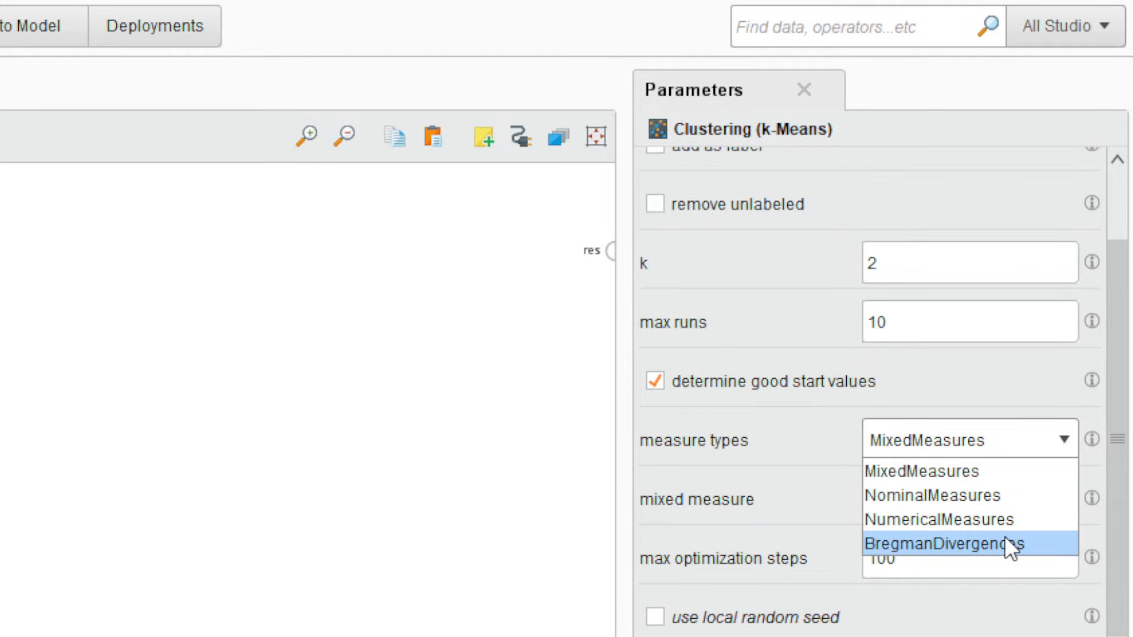
left_click(806, 452)
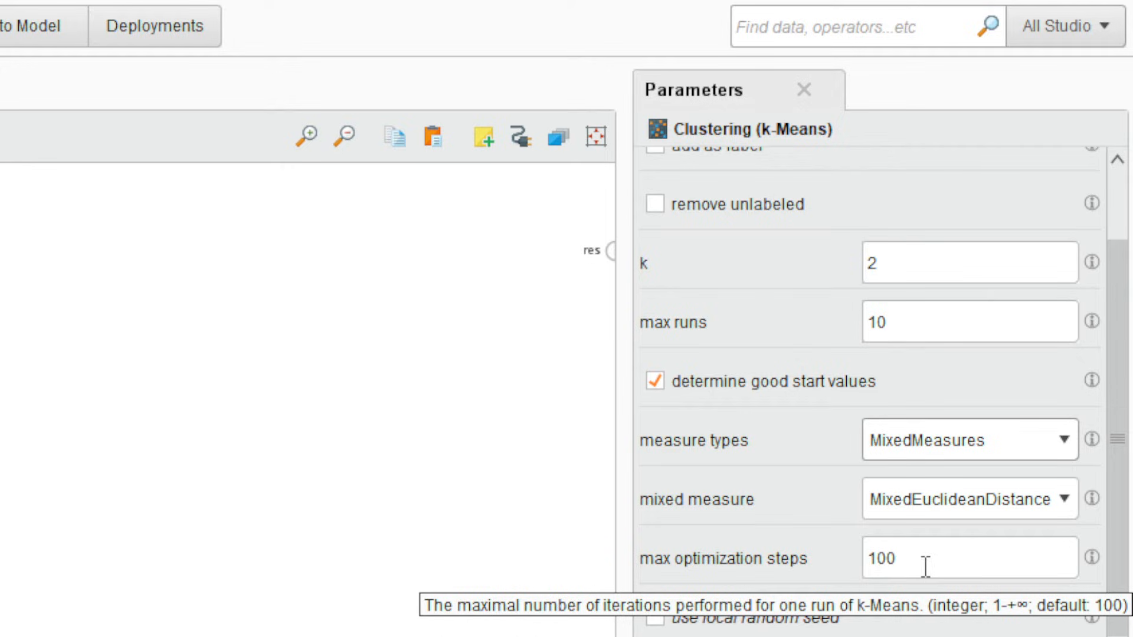
left_click_drag(910, 566, 870, 562)
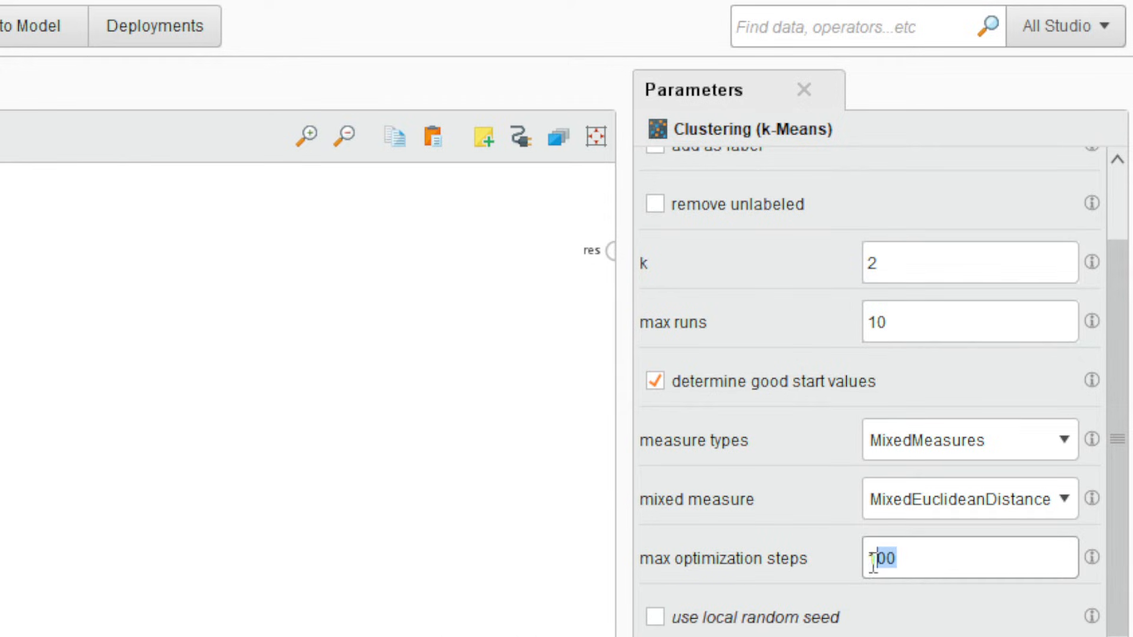
left_click(909, 571)
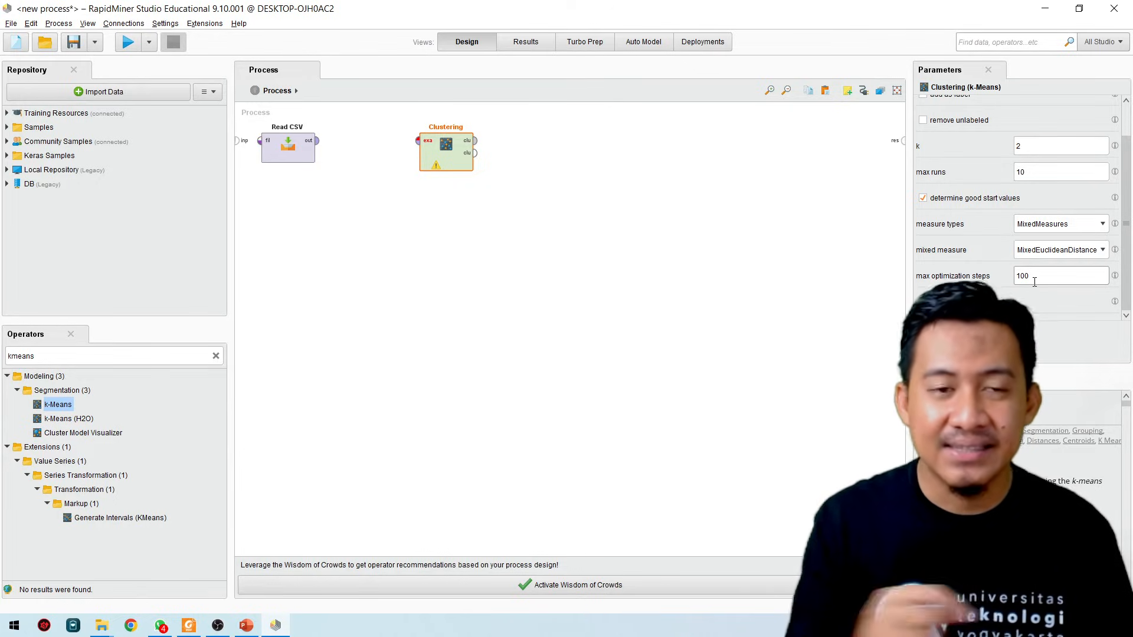
Connect Read CSV's output to the Clustering operator, wire both Clustering outputs to the result ports, and run the process.
left_click(317, 140)
left_click(418, 141)
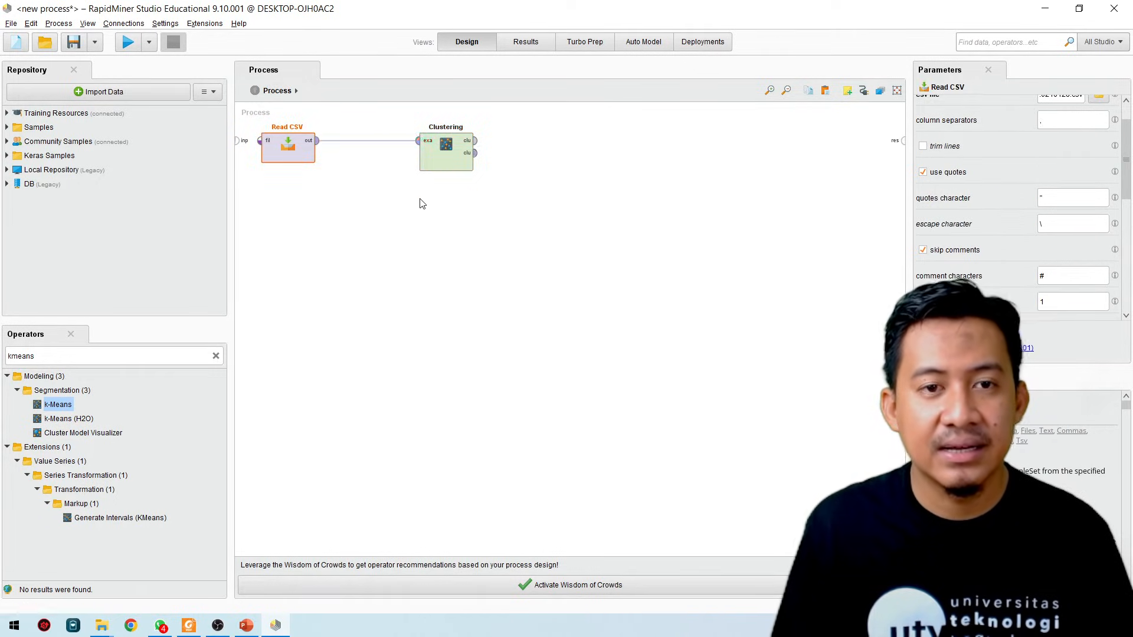
double_click(476, 141)
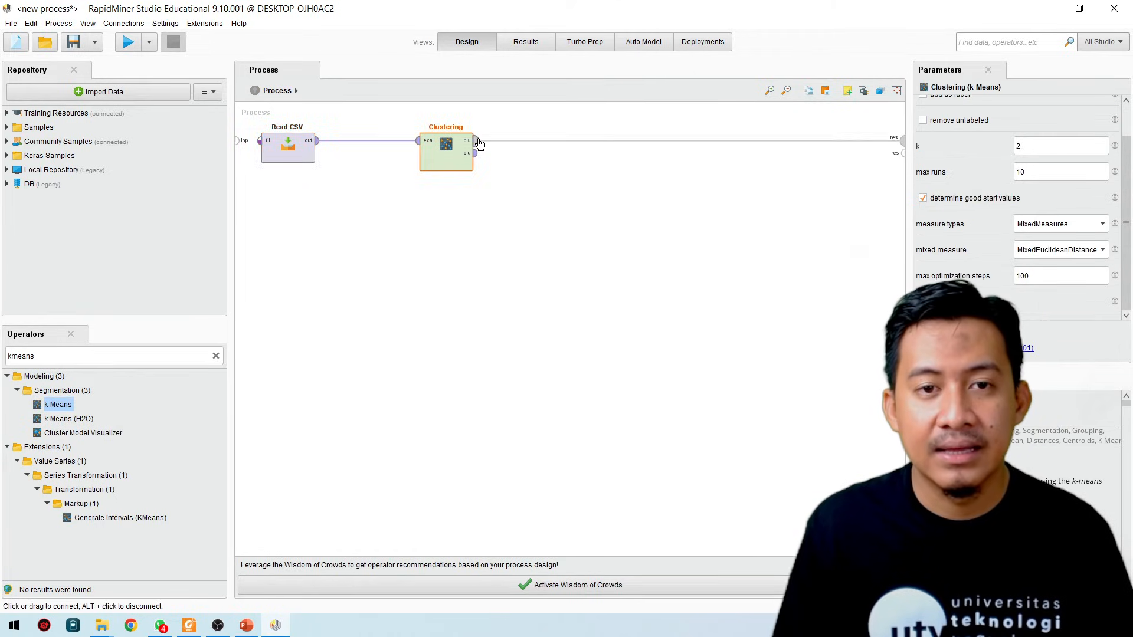
double_click(477, 156)
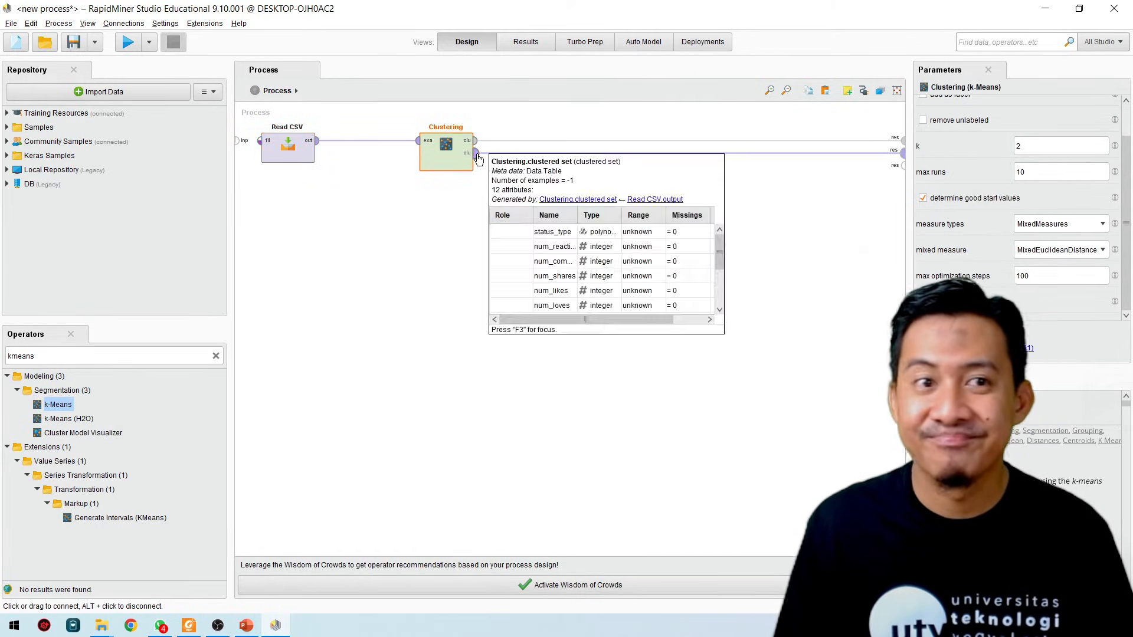
left_click(129, 41)
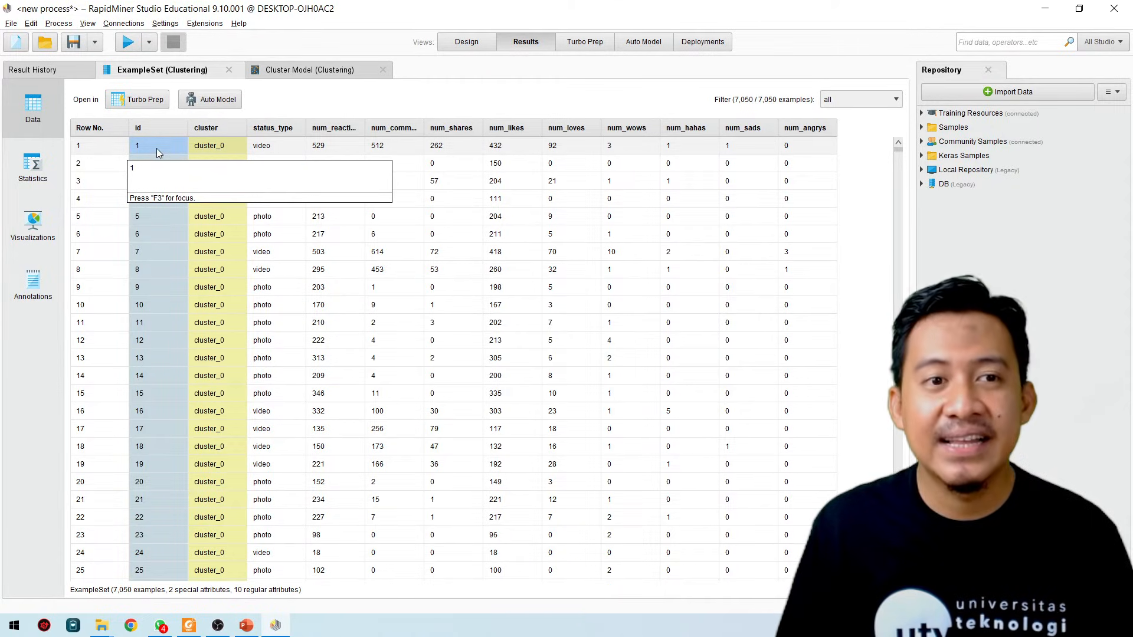
Examine the cluster assigned to each row of the clustered ExampleSet, from the first rows to those near the end.
left_click(231, 145)
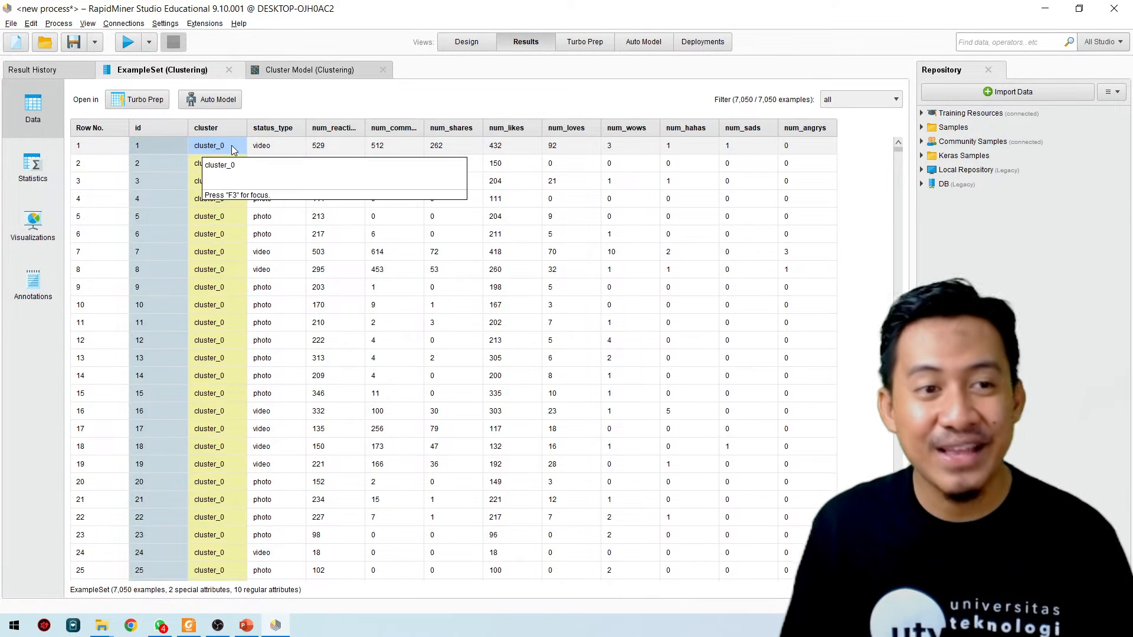
left_click(153, 162)
left_click(151, 177)
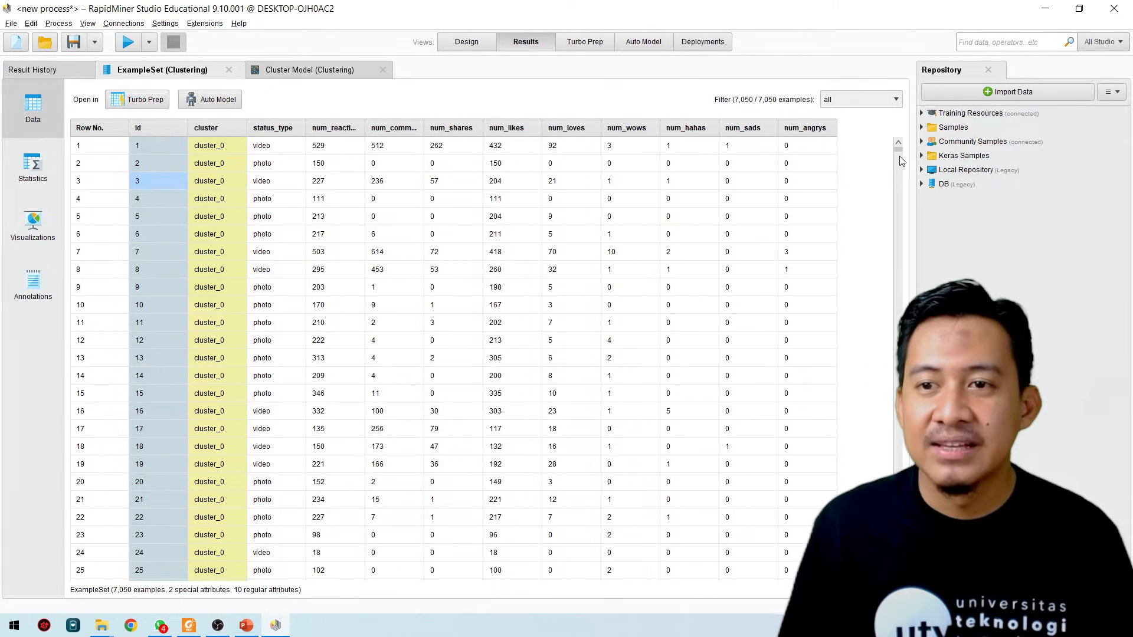
left_click_drag(901, 154, 884, 574)
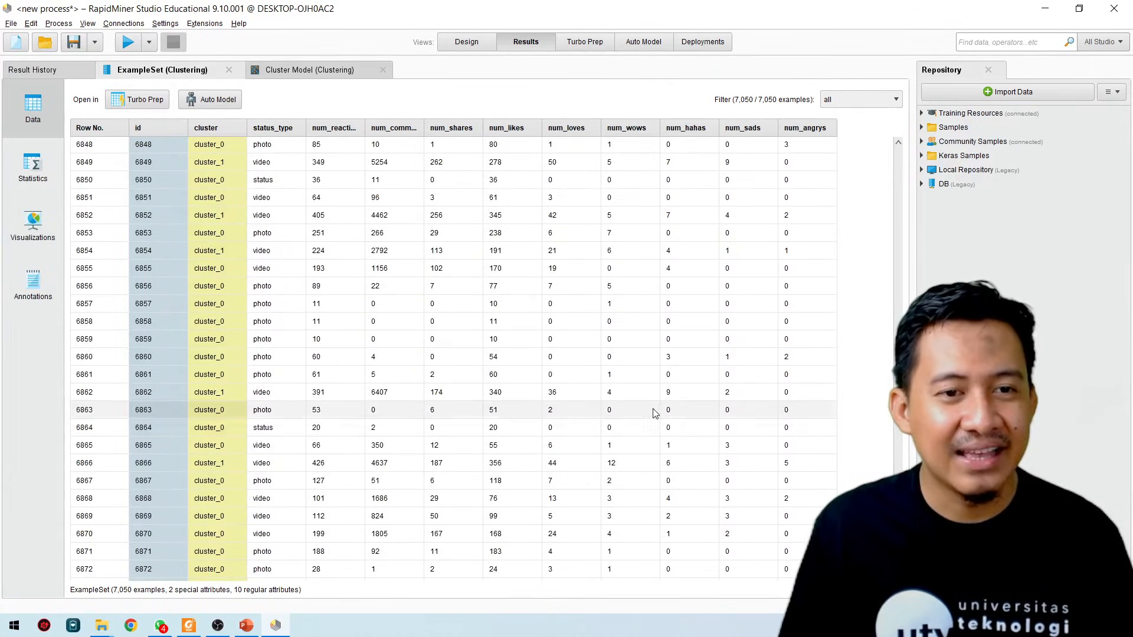
scroll(636, 305, "up", 1)
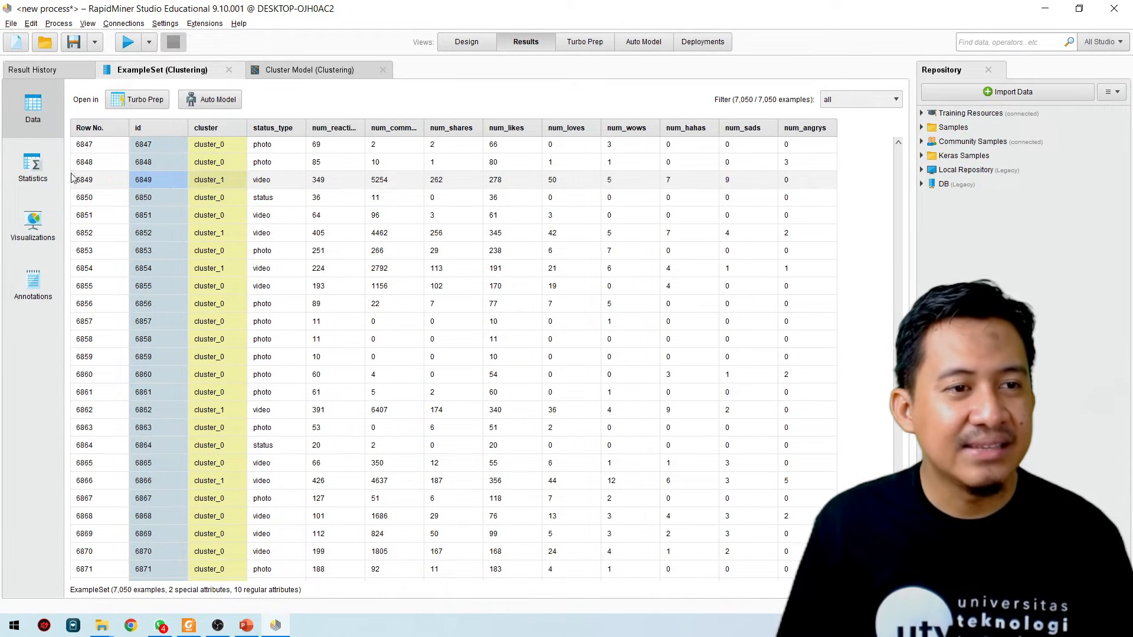
Inspect the cluster attribute's statistics and bar chart, and read the Cluster Model's description of the cluster sizes.
left_click(42, 166)
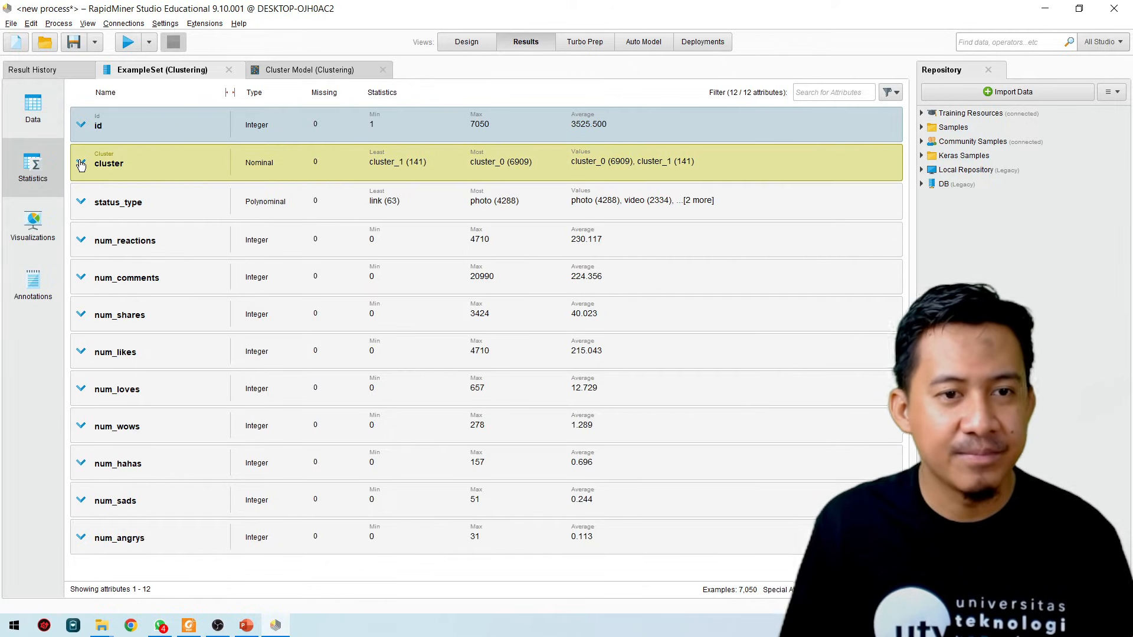
left_click(424, 159)
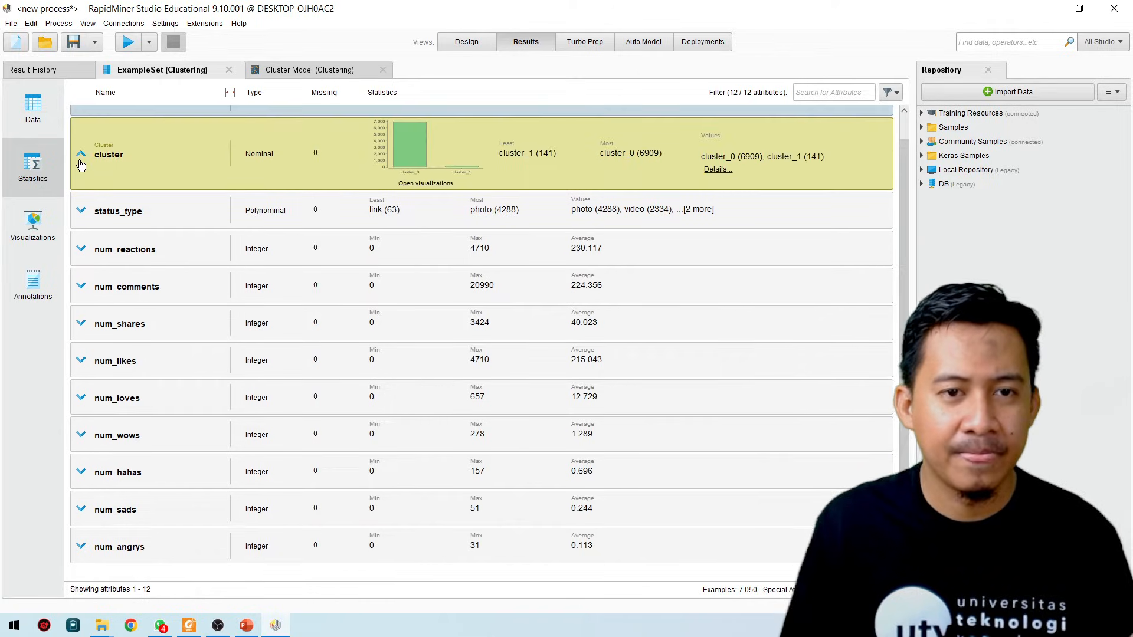
left_click(434, 183)
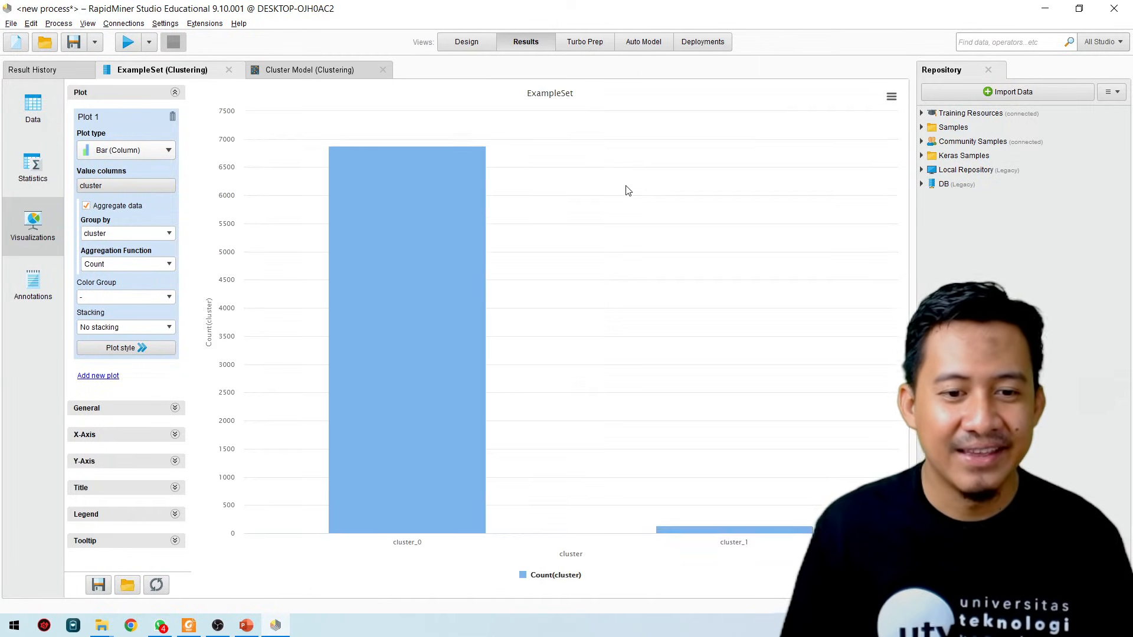
mouse_move(454, 257)
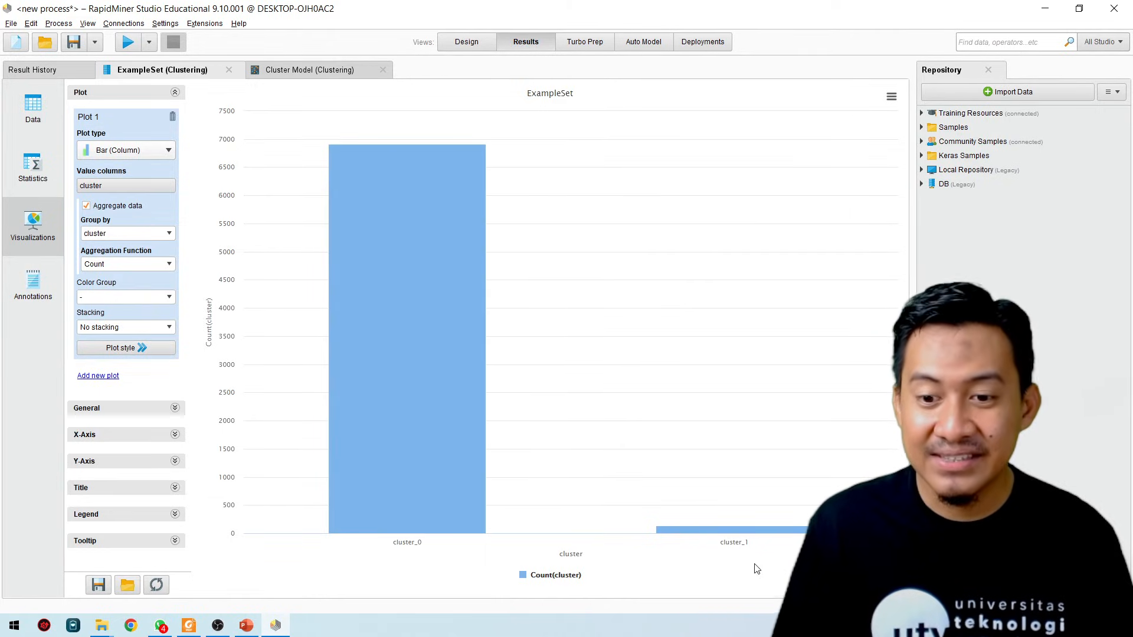
mouse_move(750, 526)
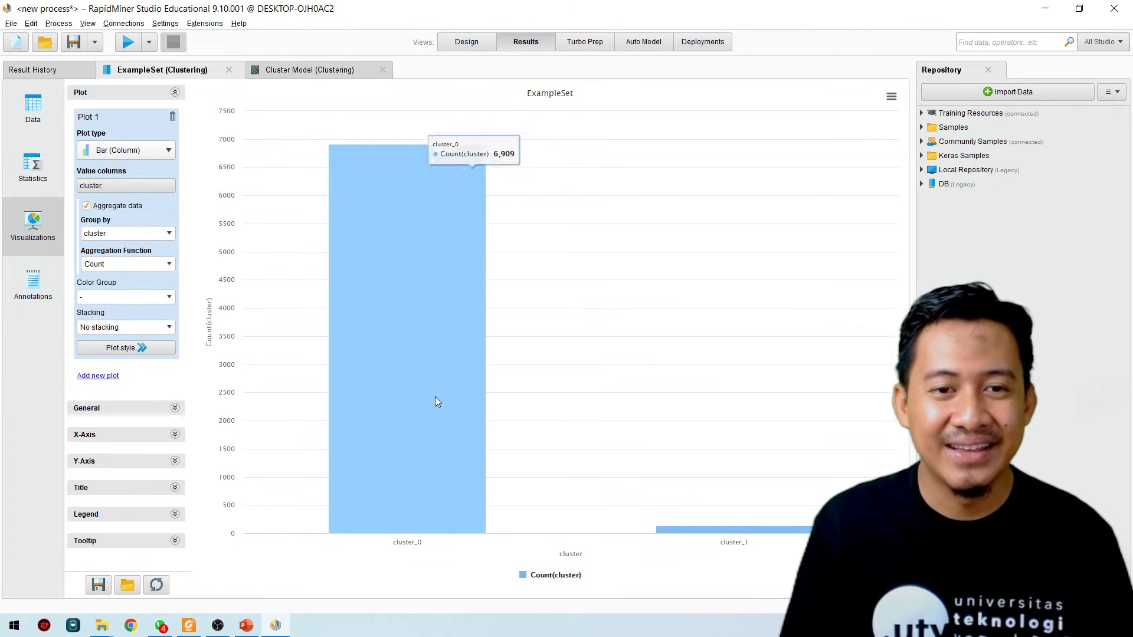
mouse_move(416, 389)
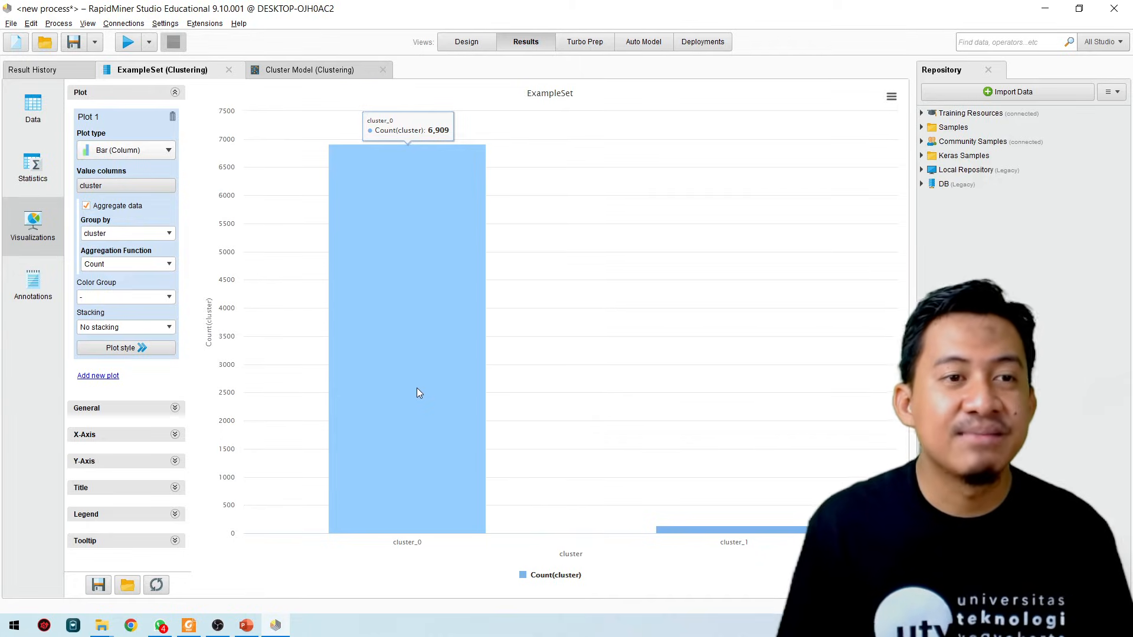
left_click(298, 71)
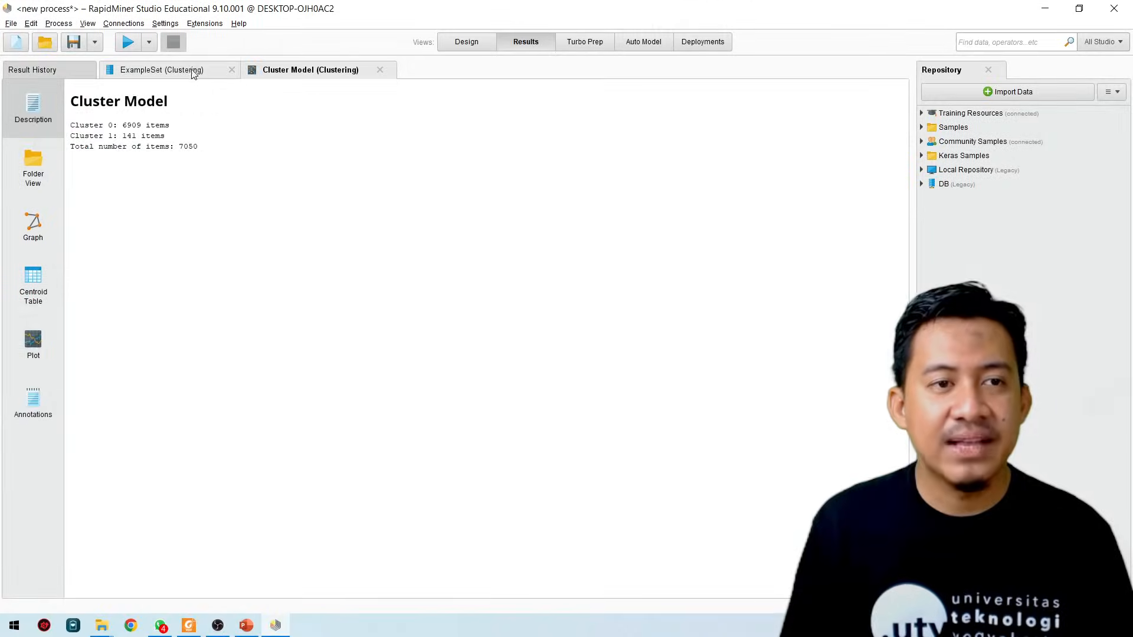
Change the clustered ExampleSet's plot to Scatter / Bubble with num_comments as the X-axis column.
left_click(421, 32)
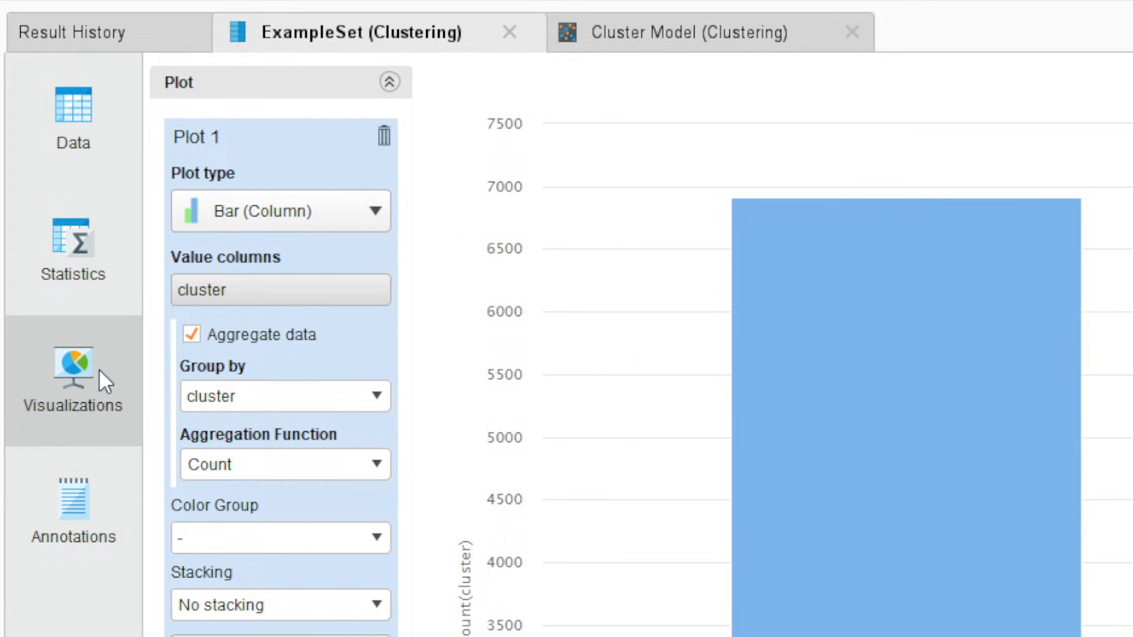
left_click(358, 208)
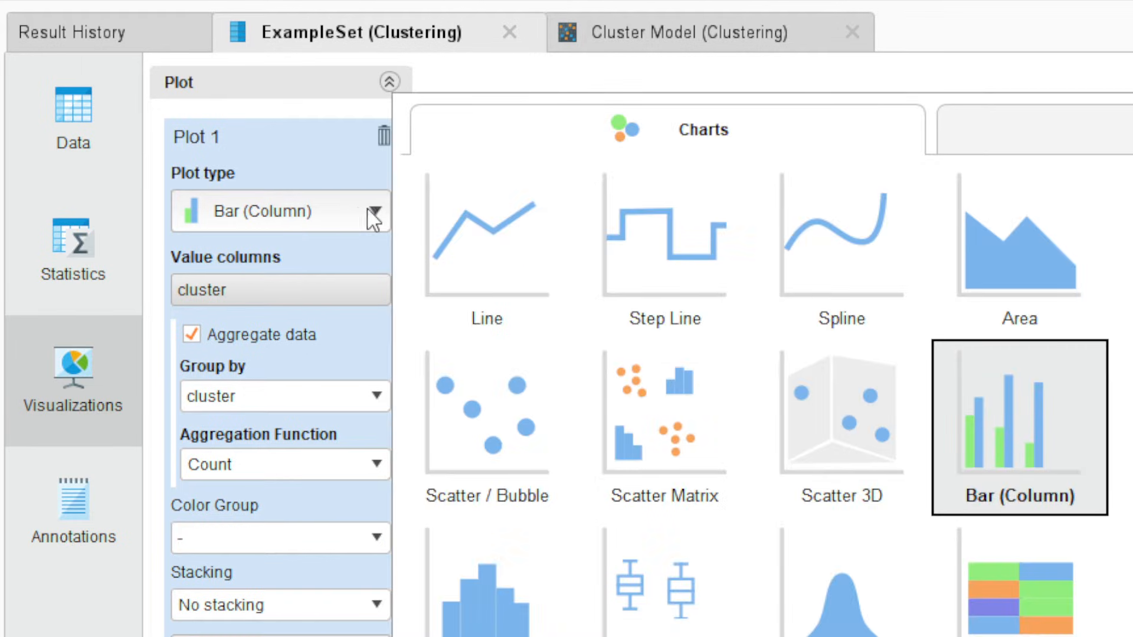
left_click(503, 408)
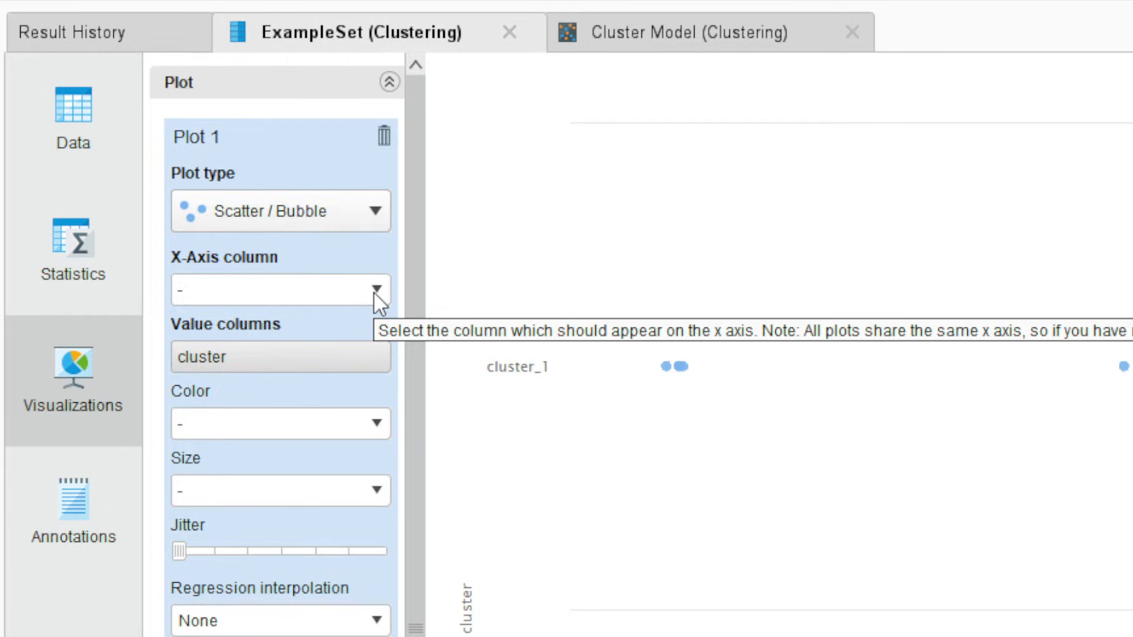
left_click(376, 289)
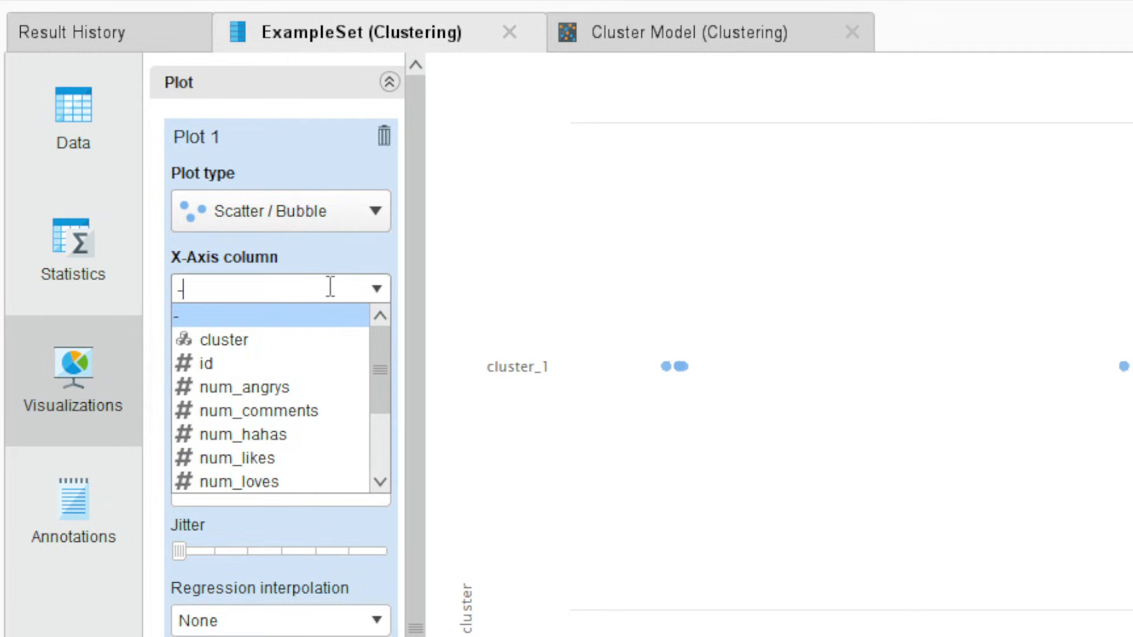
mouse_move(381, 352)
left_mouse_down()
mouse_move(373, 384)
mouse_move(370, 369)
left_mouse_up()
left_click(328, 375)
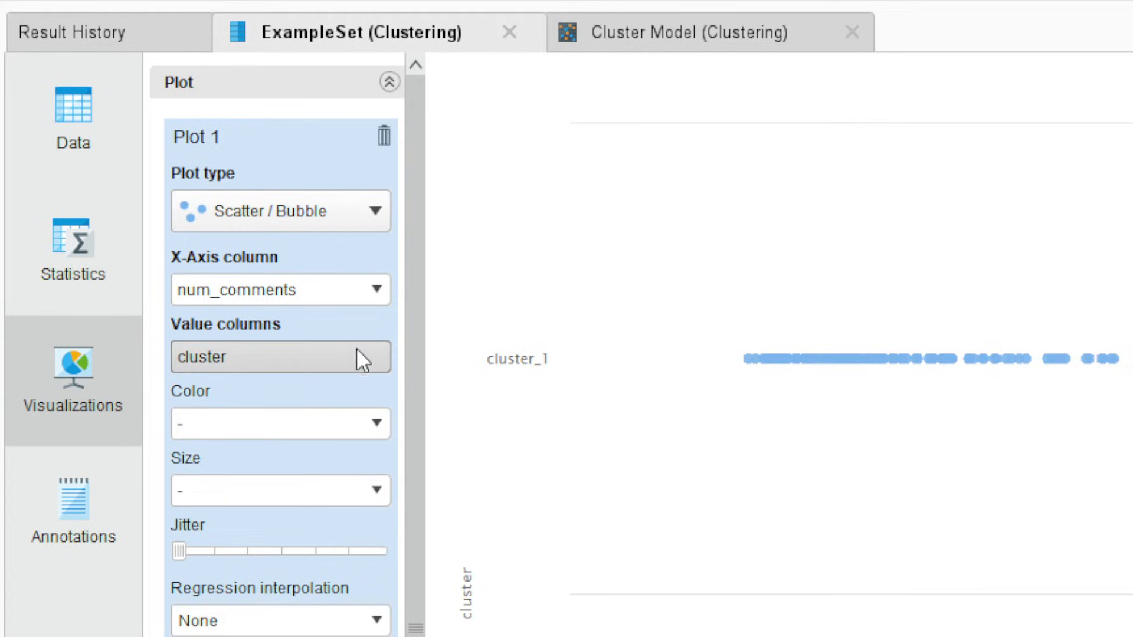
Replace cluster with num_shares as the scatter plot's value column and color the points by cluster.
left_click(316, 351)
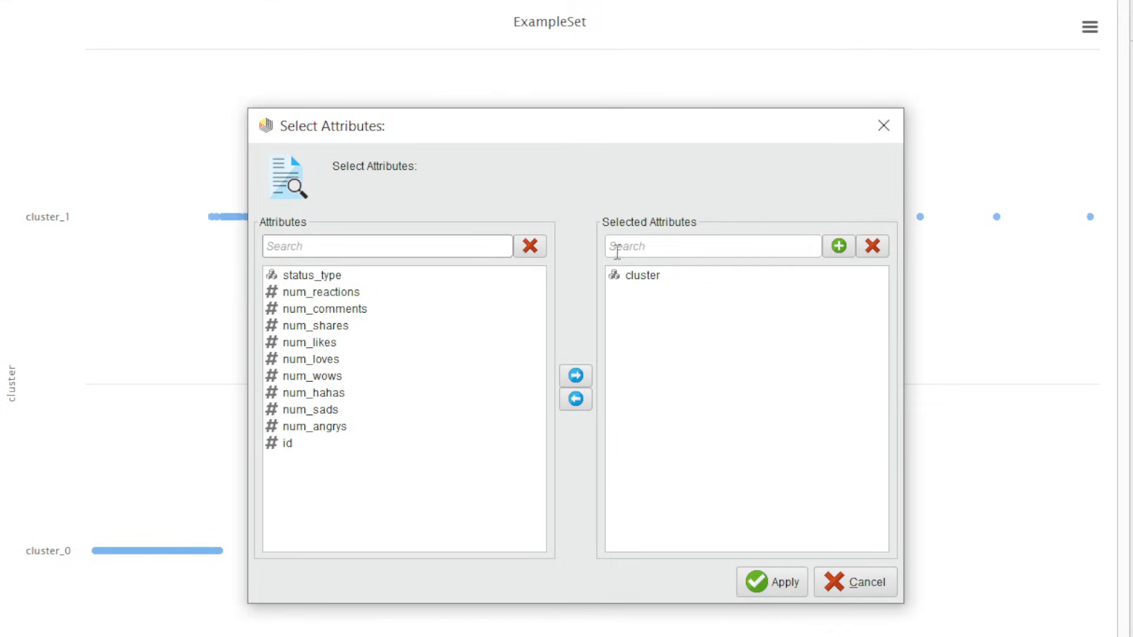
left_click(646, 275)
left_click(575, 399)
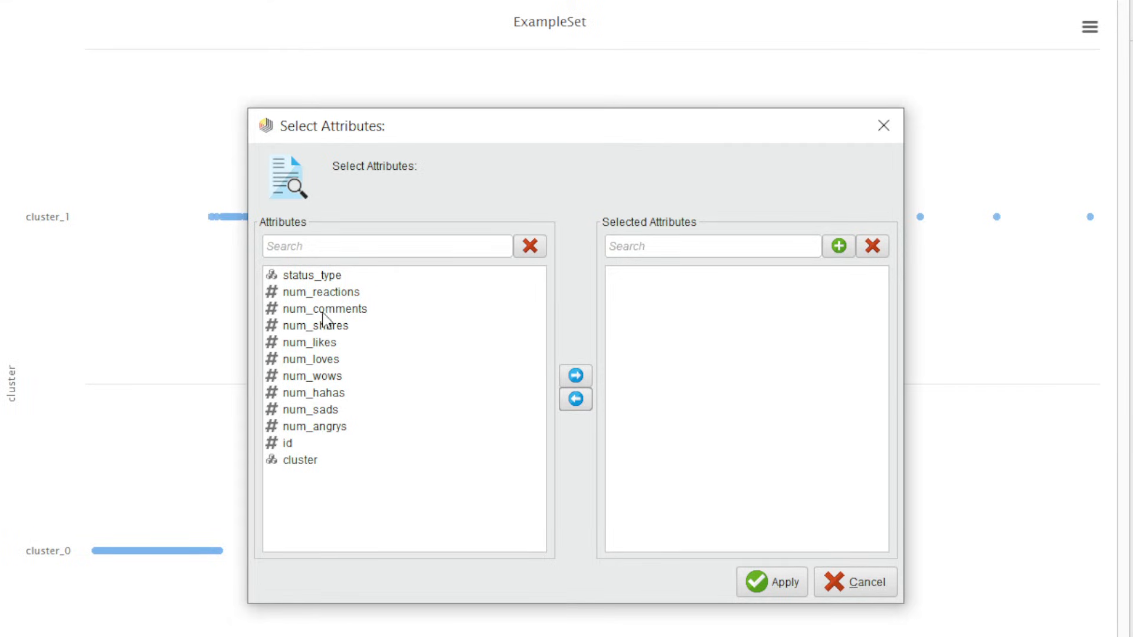
left_click(330, 329)
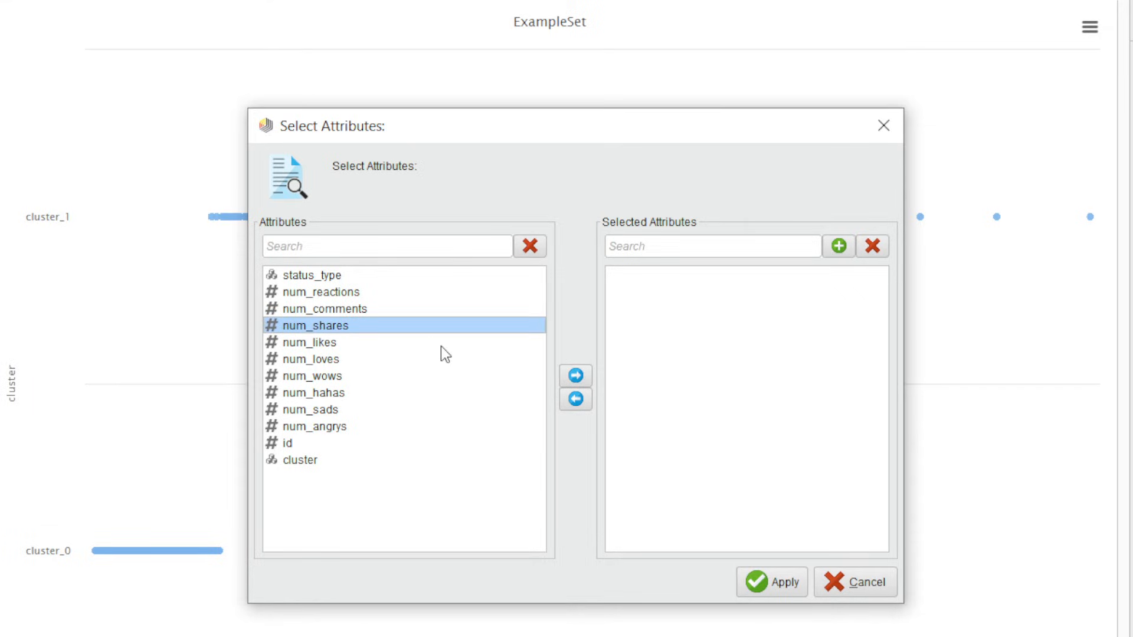
left_click(575, 376)
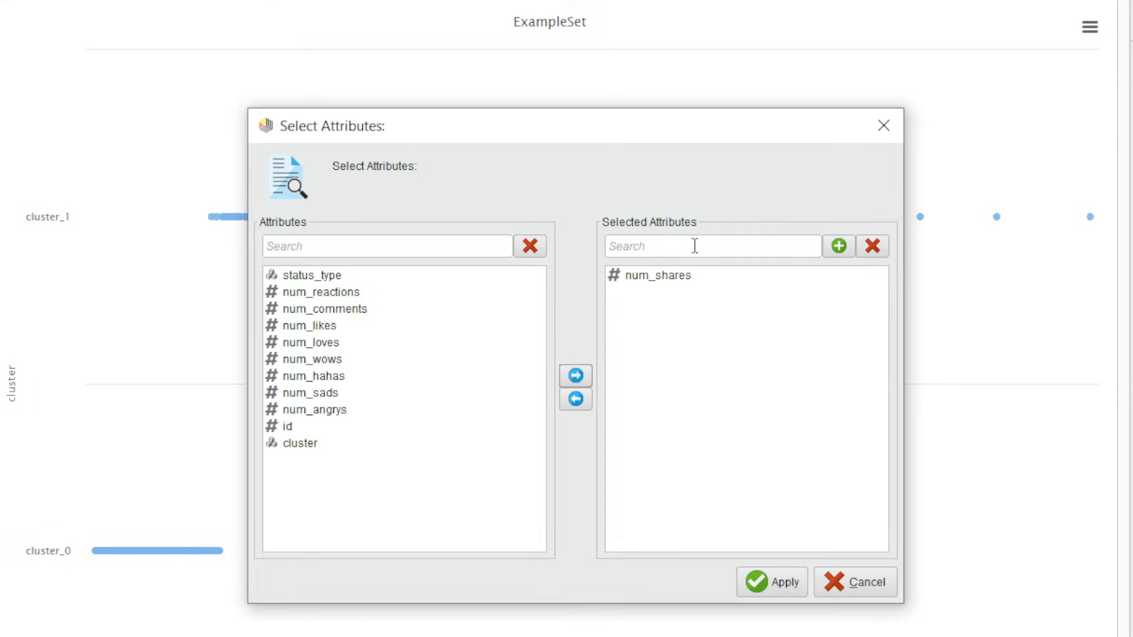
left_click(788, 576)
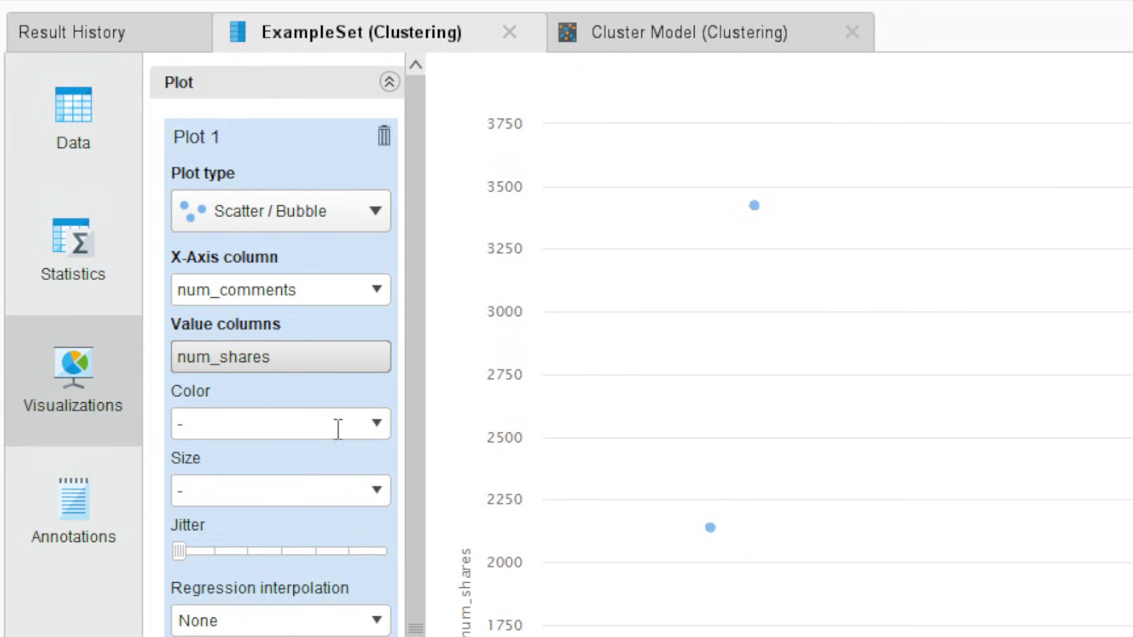
left_click(378, 421)
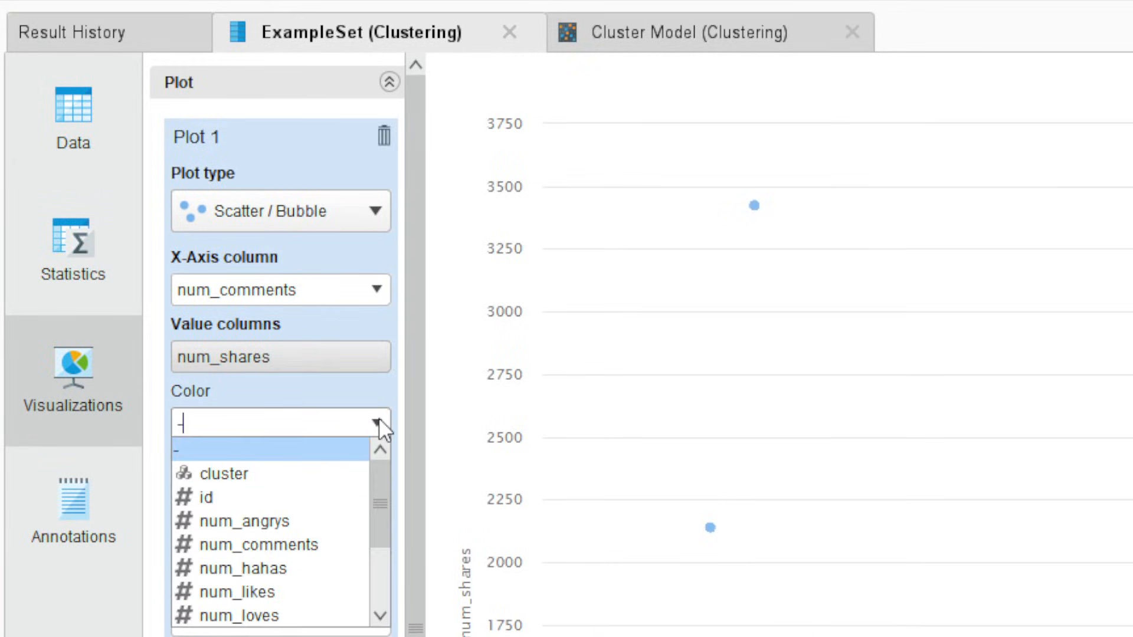
left_click(245, 471)
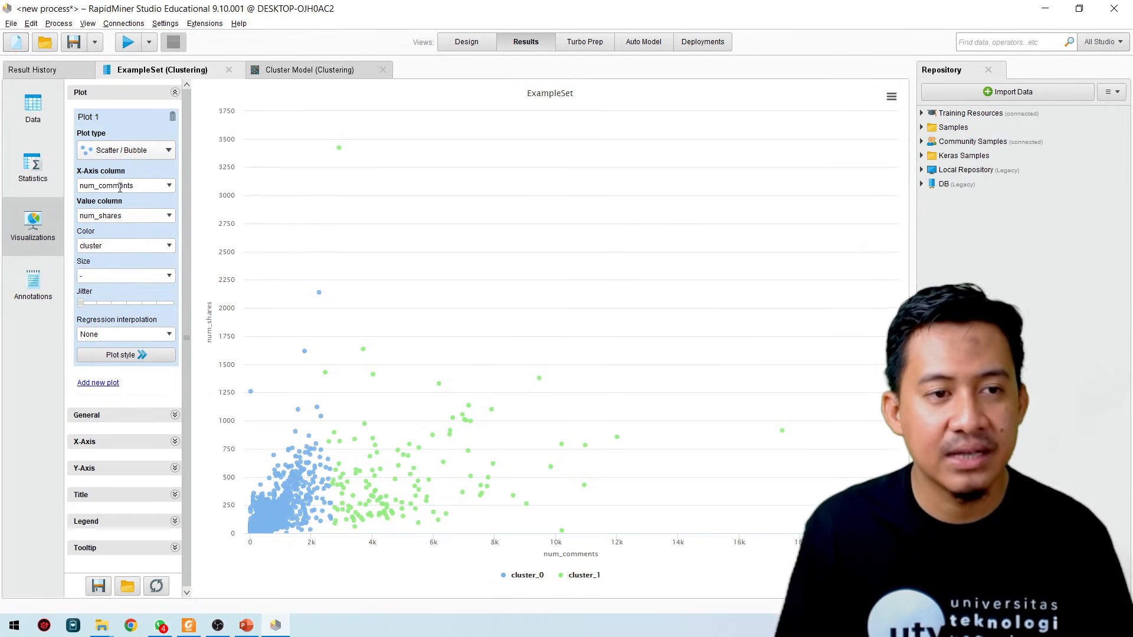
Compare the clusters with num_likes on the X axis, and set the X-axis column back to num_comments.
left_click(169, 186)
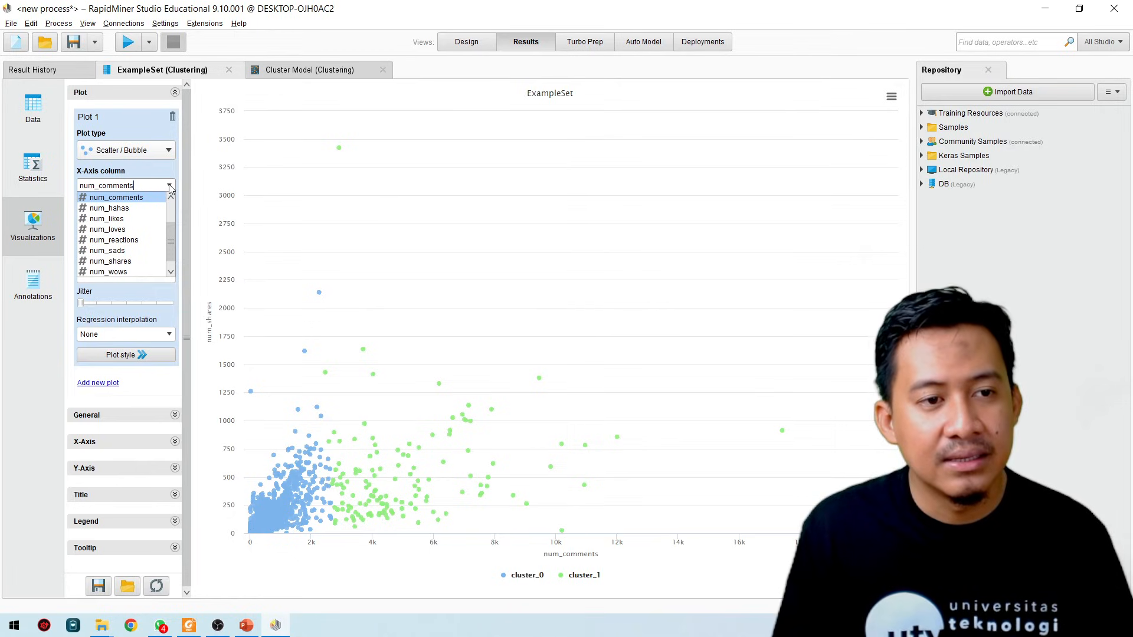
left_click(107, 219)
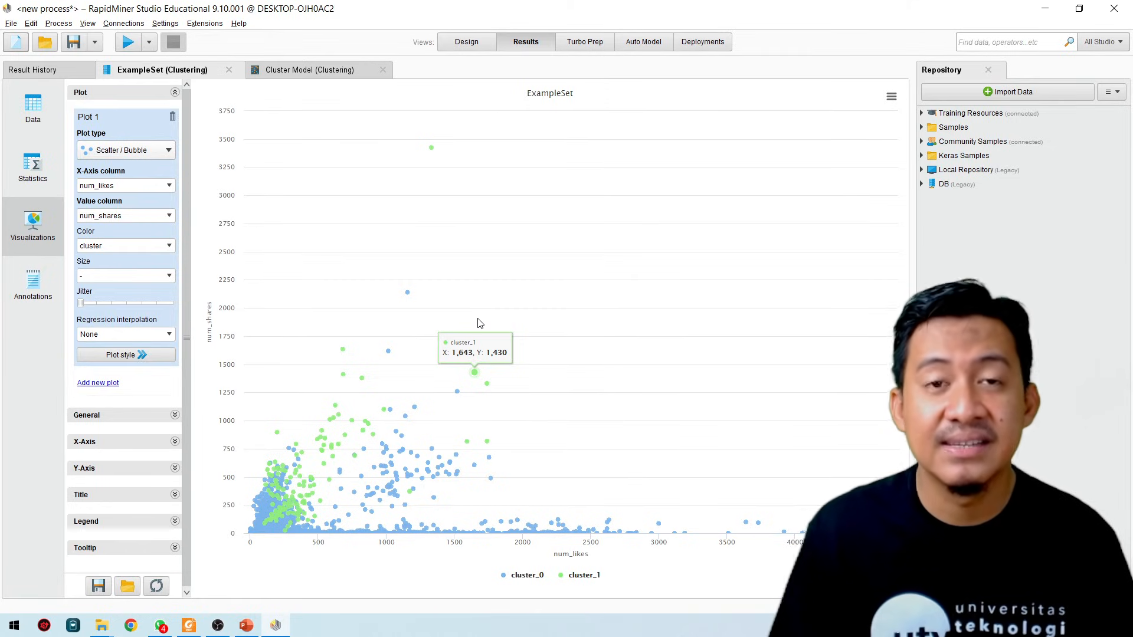
left_click(170, 185)
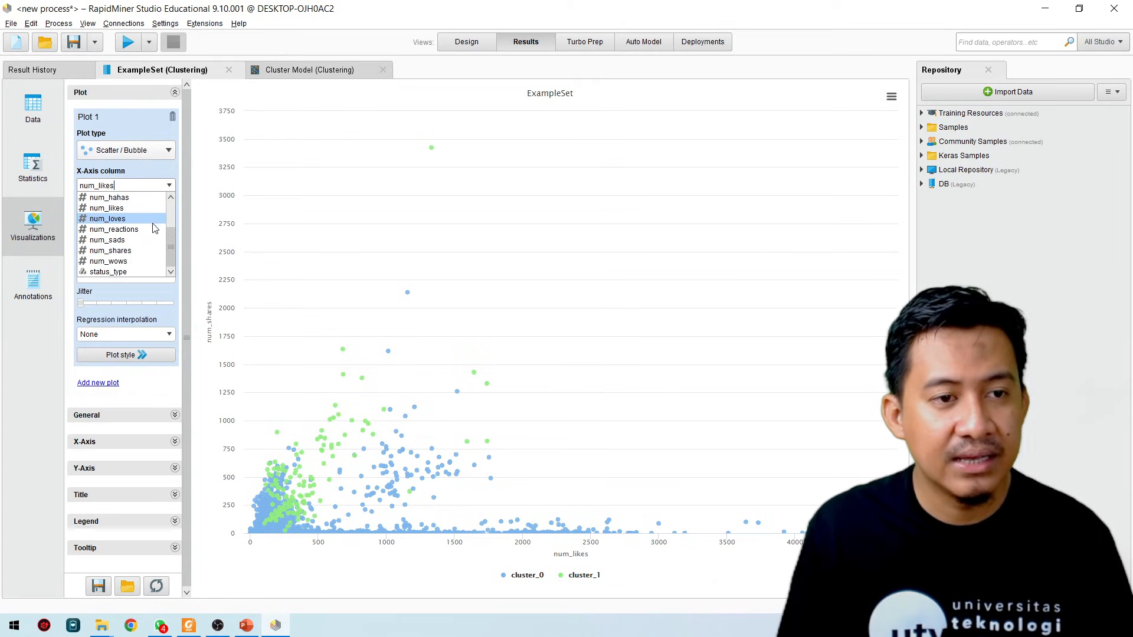
left_click_drag(170, 240, 170, 229)
left_click(139, 212)
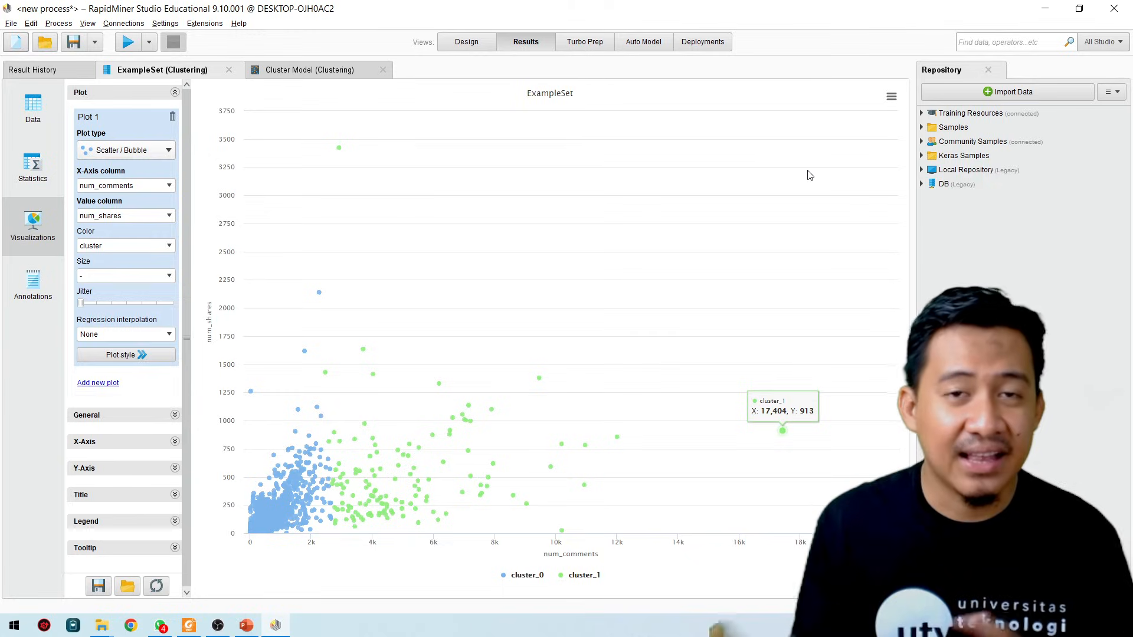
Set k to 3 for the k-Means Clustering operator and rerun the process.
left_click(467, 42)
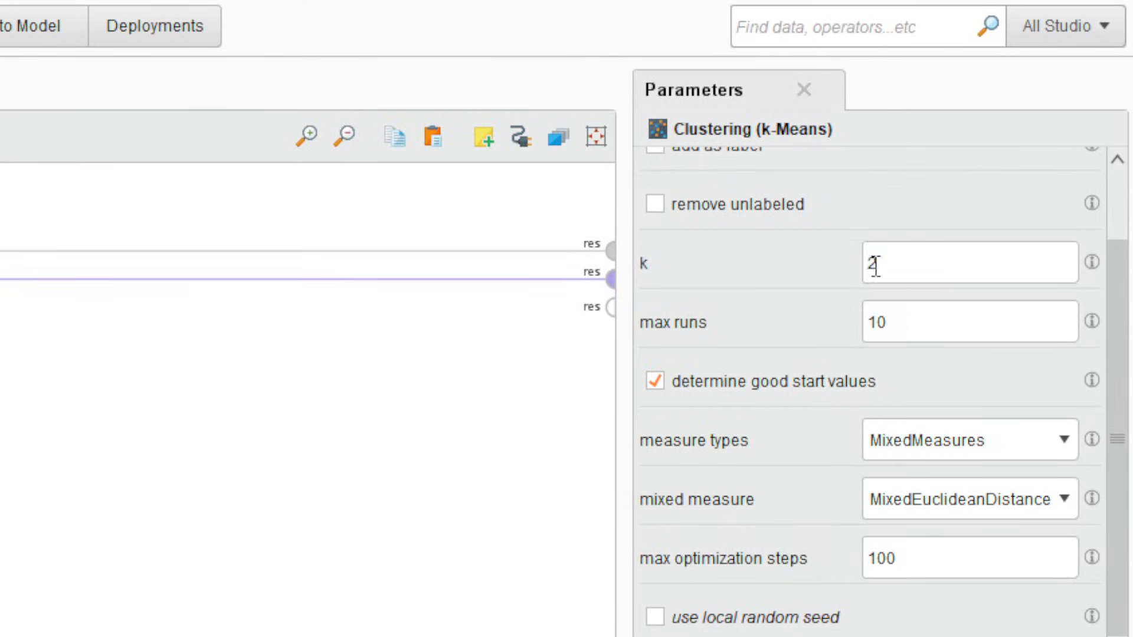
double_click(1017, 145)
type("3")
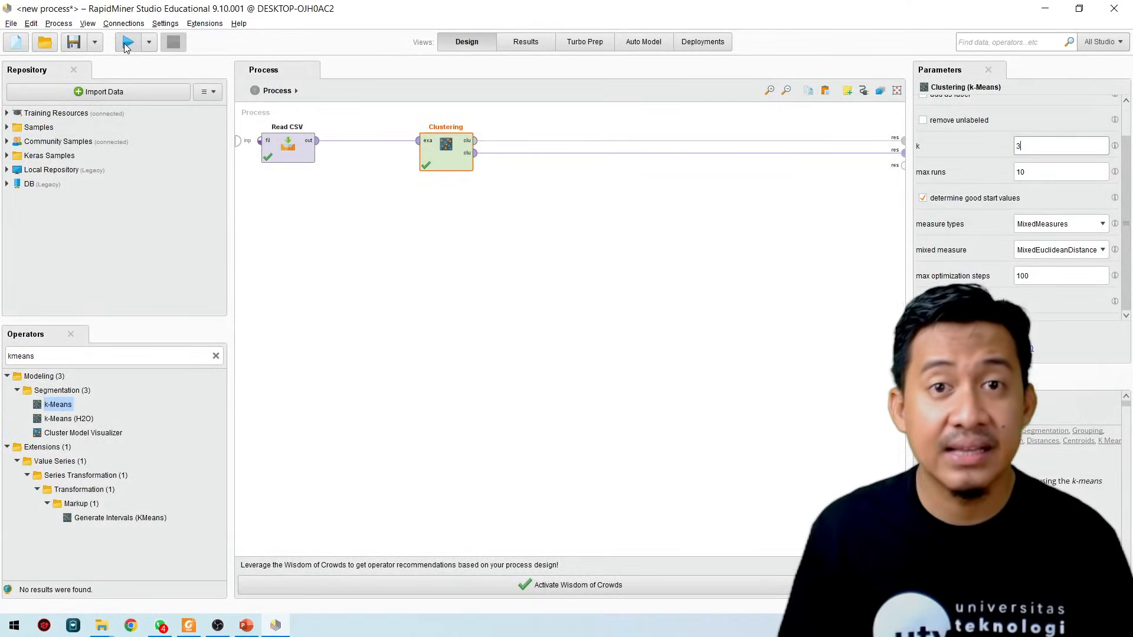
left_click(128, 42)
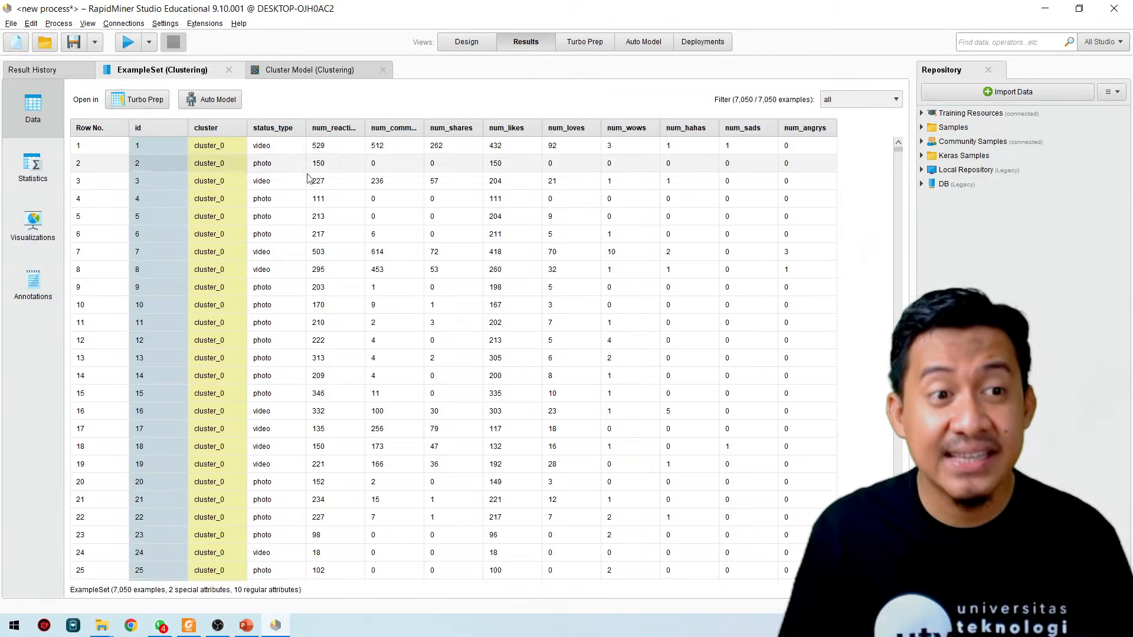
Examine the new clusters in the scatter plot, the data table and the Cluster Model description.
left_click(42, 236)
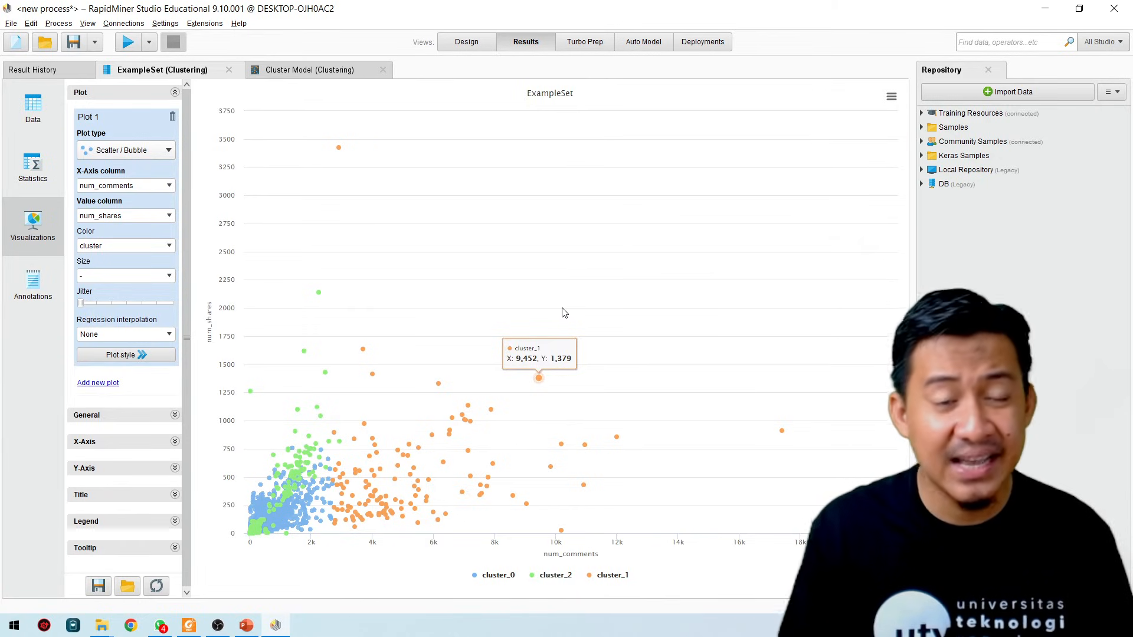
left_click(31, 104)
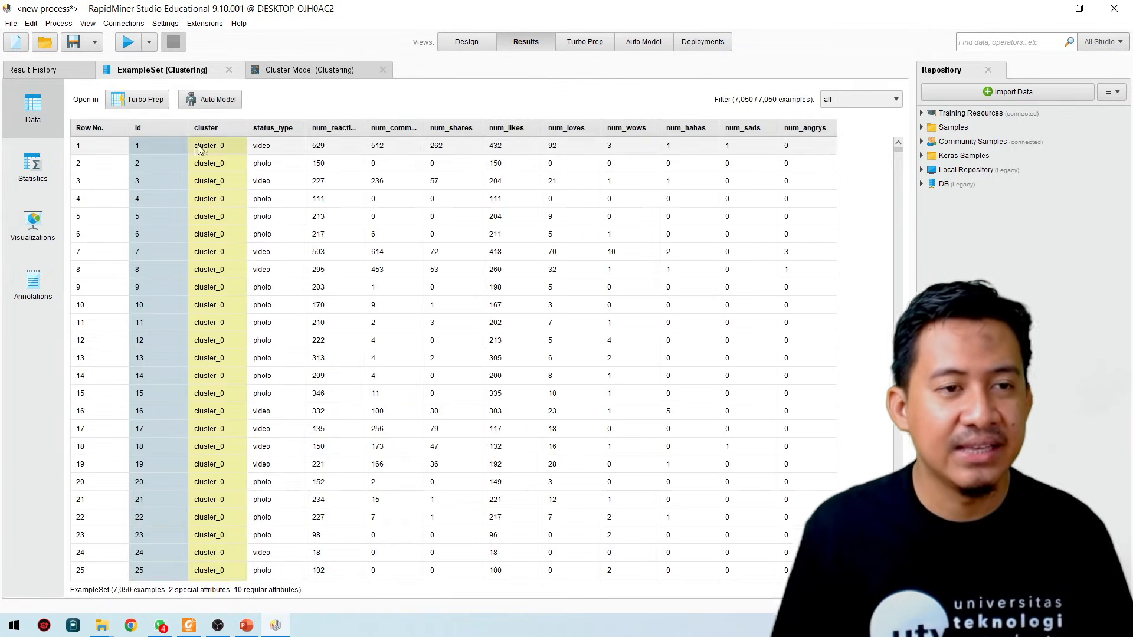
left_click(319, 77)
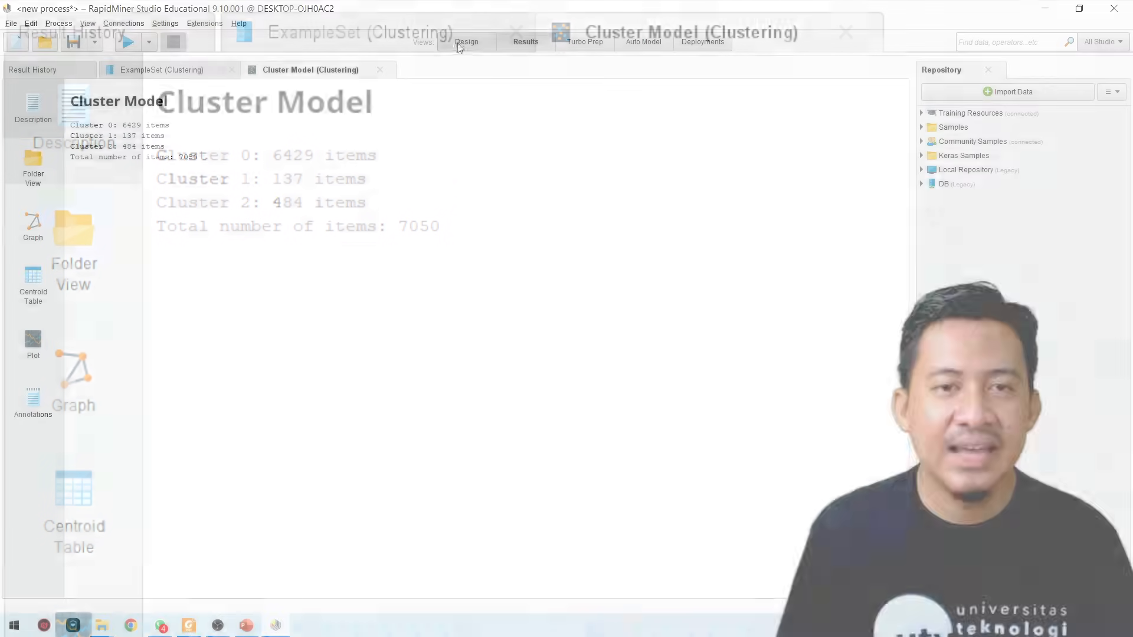
Search the operators for performance and add Cluster Distance Performance to the process after Clustering.
left_click(459, 45)
left_click(627, 263)
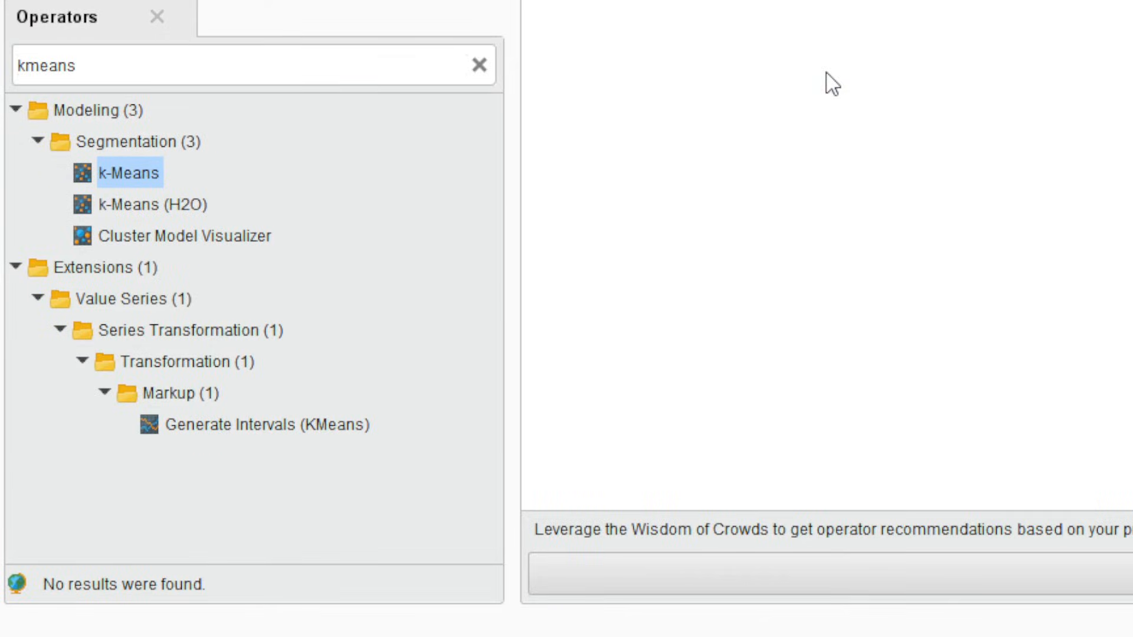
left_click(135, 66)
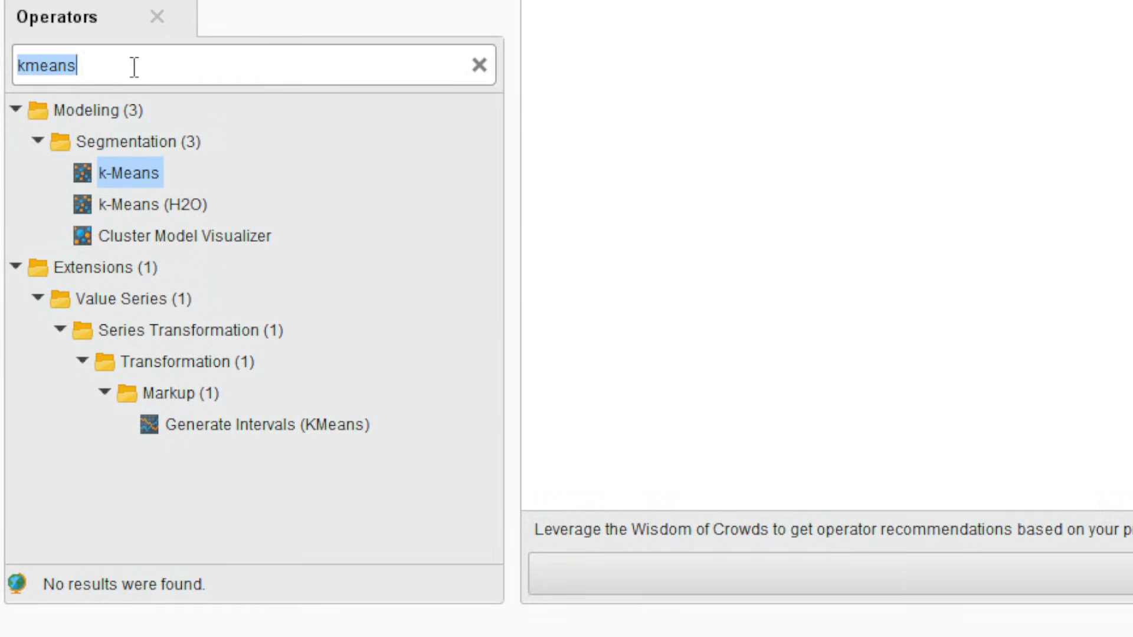
type("performance")
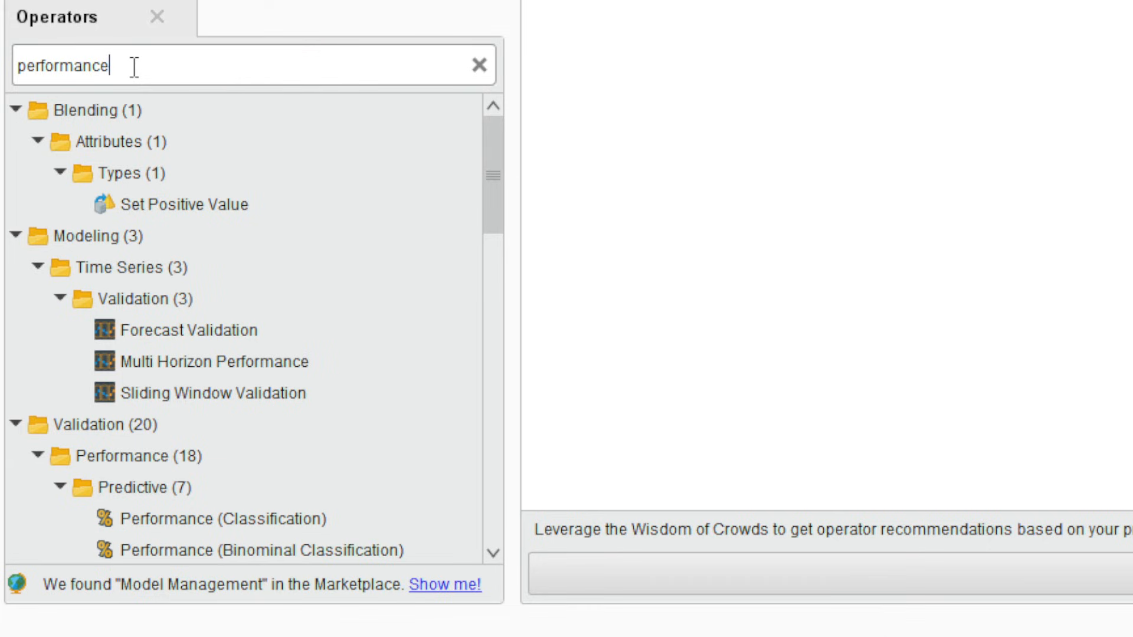
left_click_drag(497, 172, 469, 307)
left_click(180, 253)
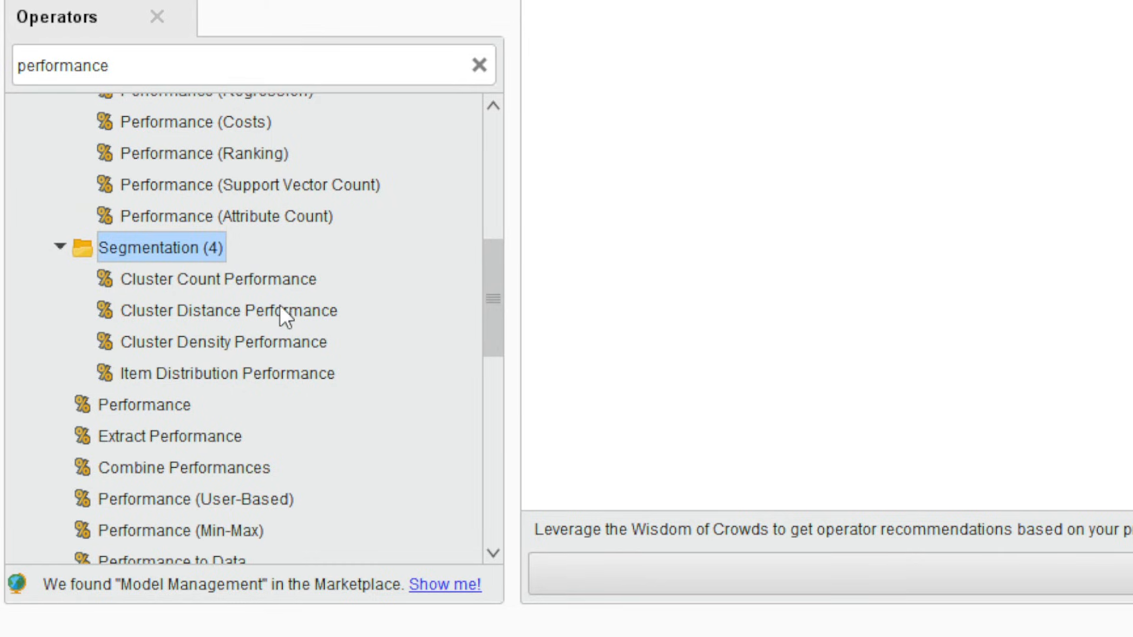
left_click(195, 309)
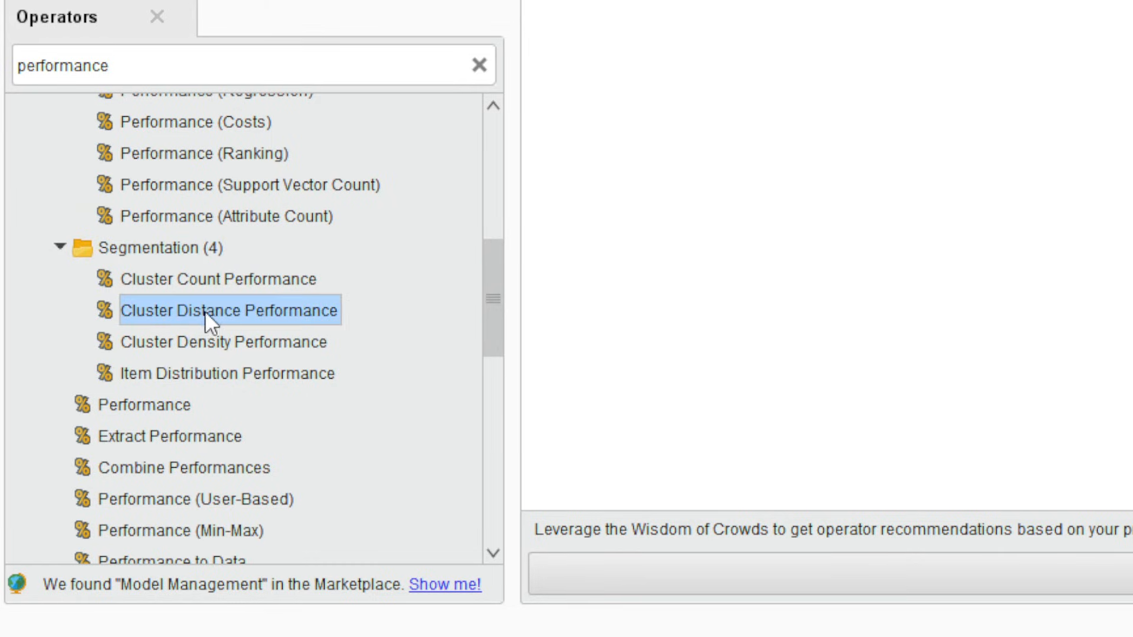
mouse_move(282, 314)
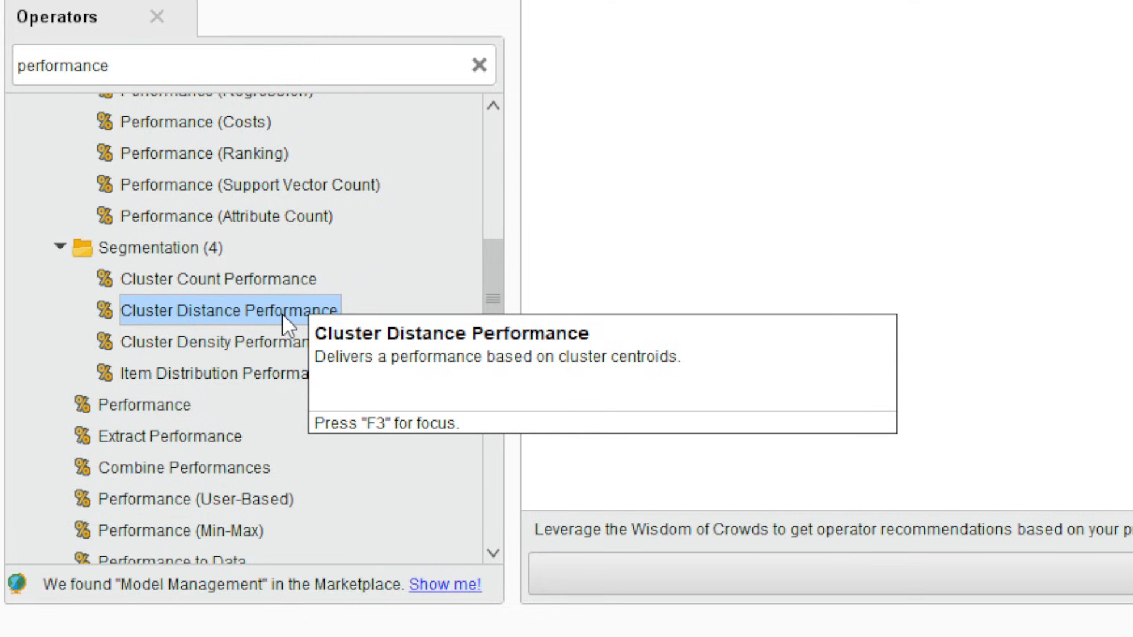
left_click_drag(189, 311, 583, 197)
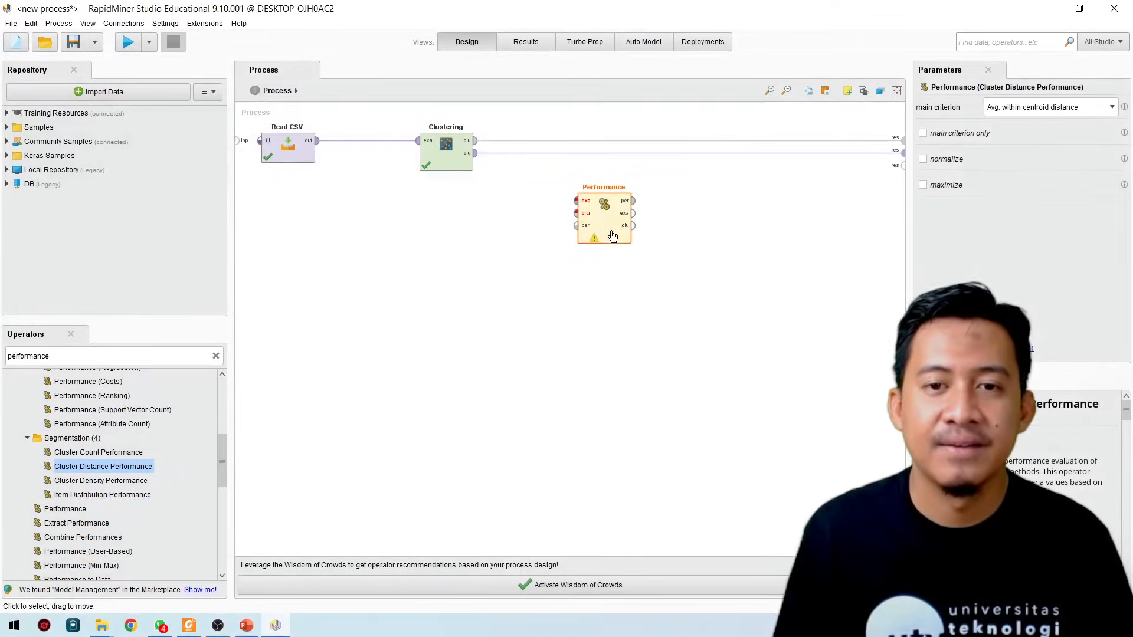
Disconnect Clustering from the results, align Performance beside it, and wire its cluster model and clustered set outputs to Performance's matching inputs.
left_click(689, 156)
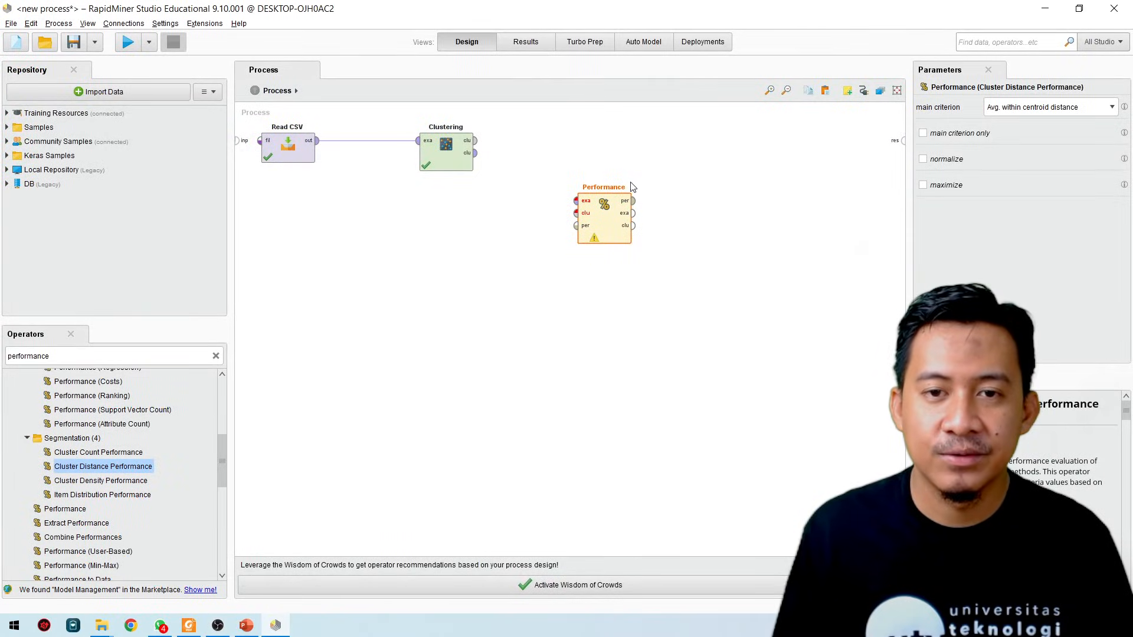
left_click_drag(599, 221, 599, 160)
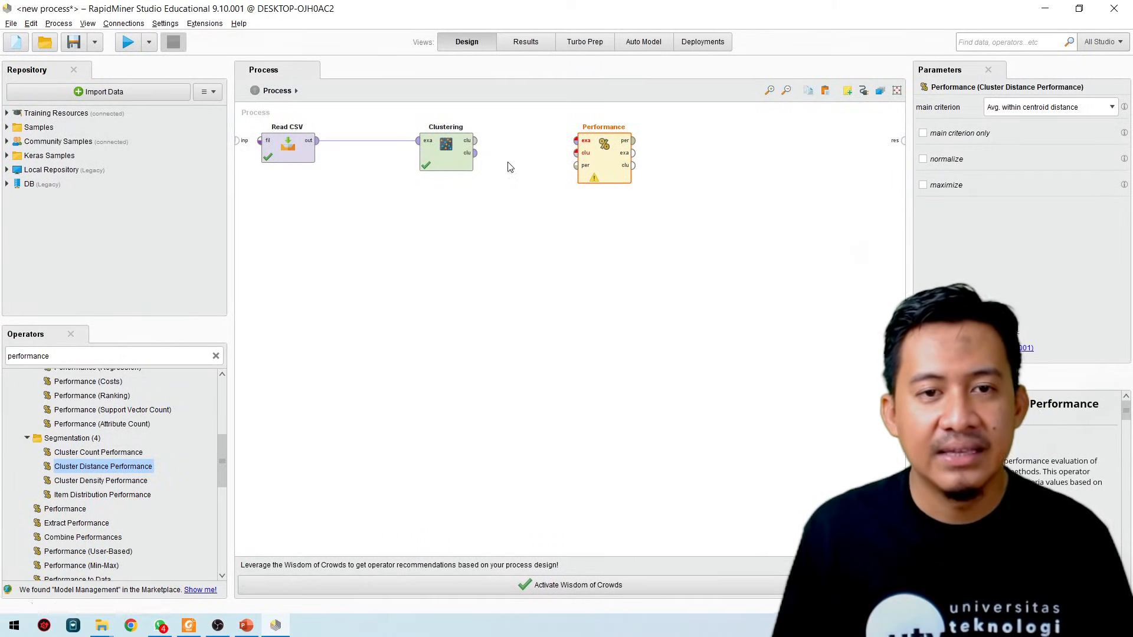
left_click(472, 145)
left_click(476, 141)
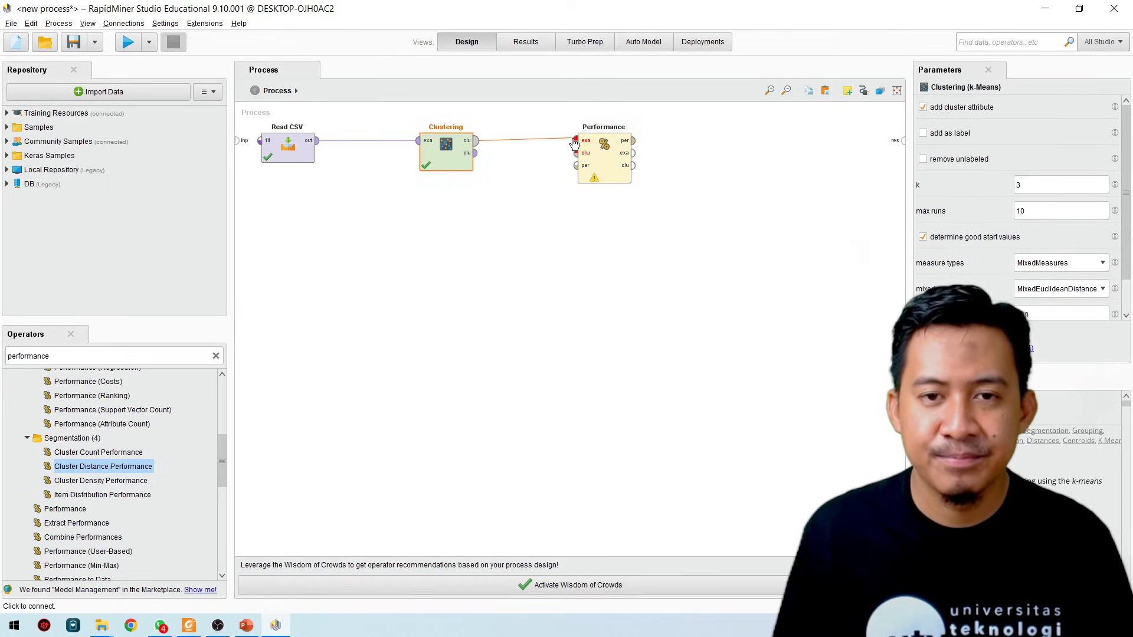
left_click(572, 143)
left_click(525, 142)
left_click(475, 141)
left_click(576, 153)
left_click(475, 153)
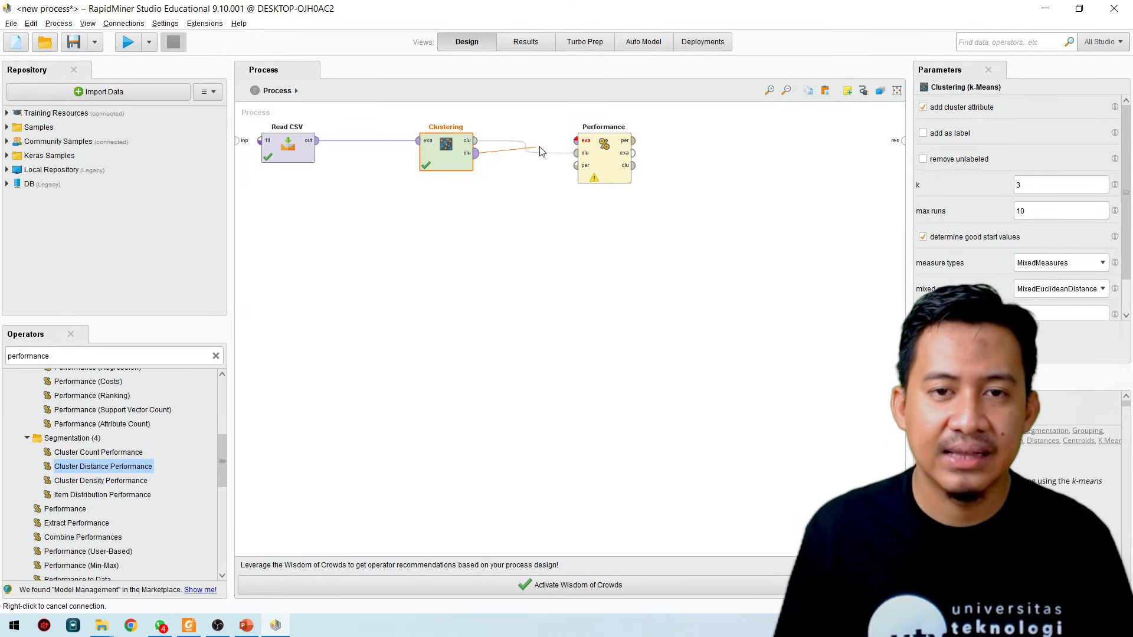
left_click(576, 140)
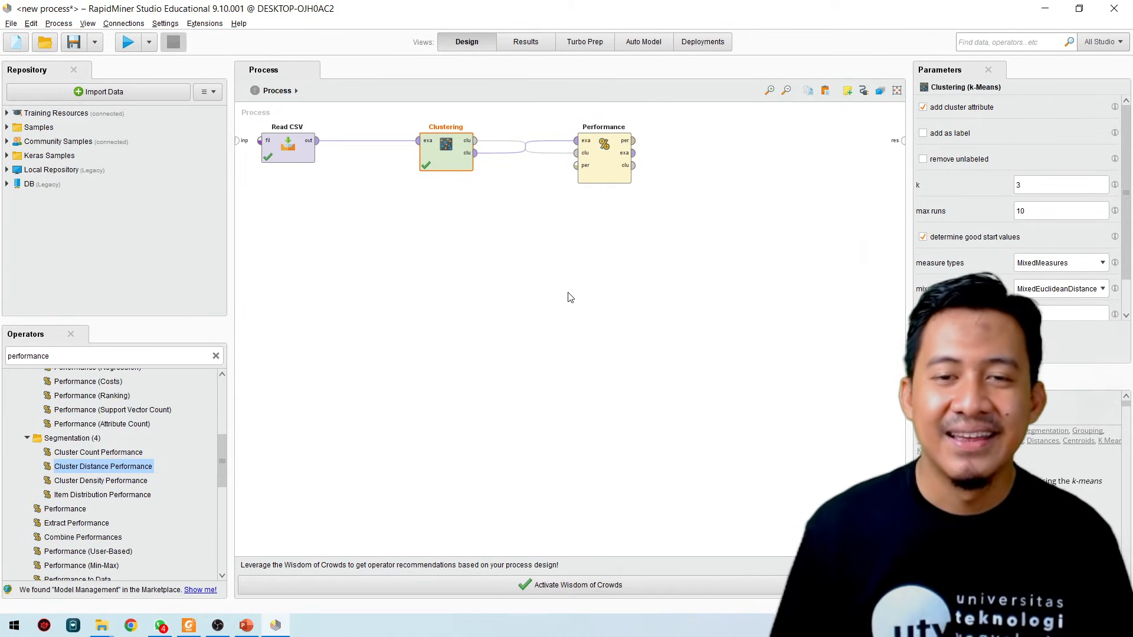
Connect Performance's per, exa and clu outputs to the process result ports.
left_click(630, 146)
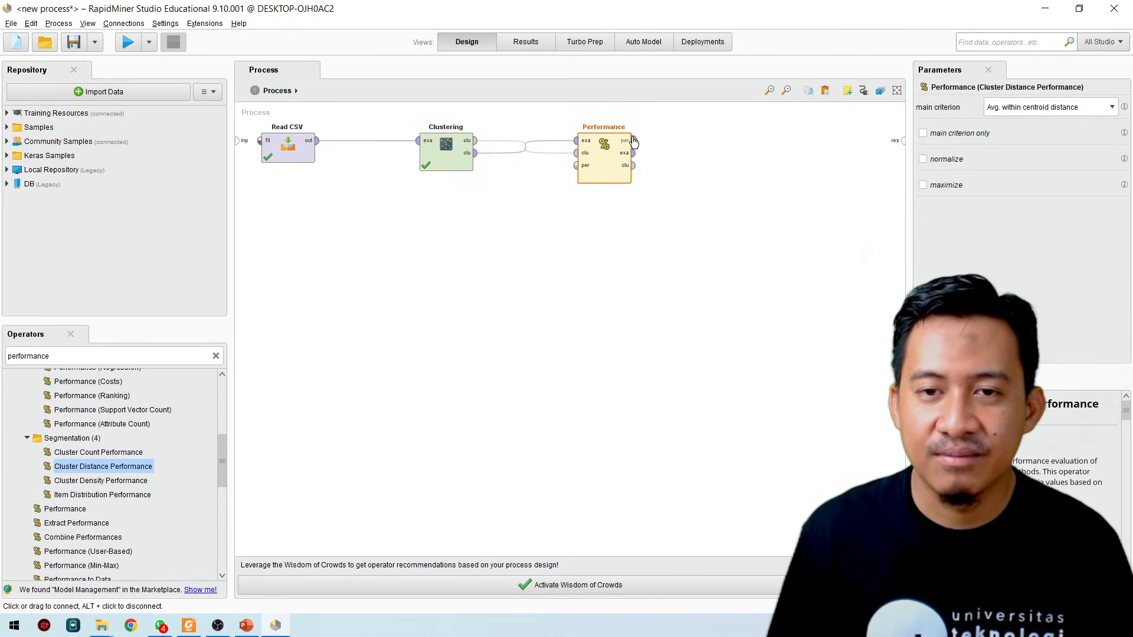
left_click(633, 142)
left_click(901, 141)
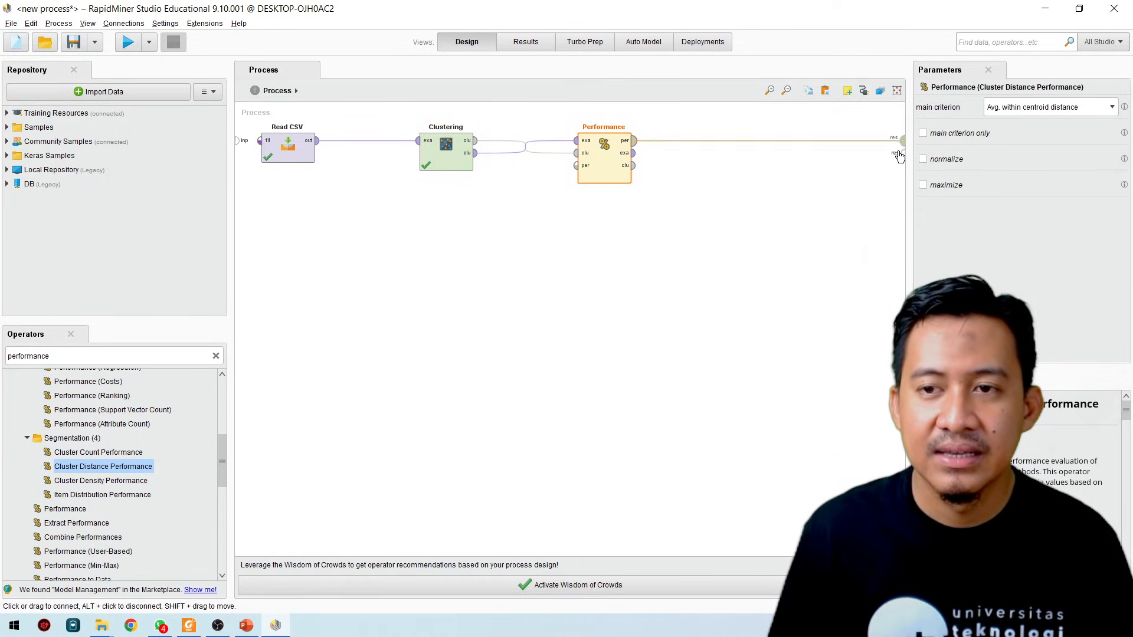
double_click(633, 153)
double_click(634, 166)
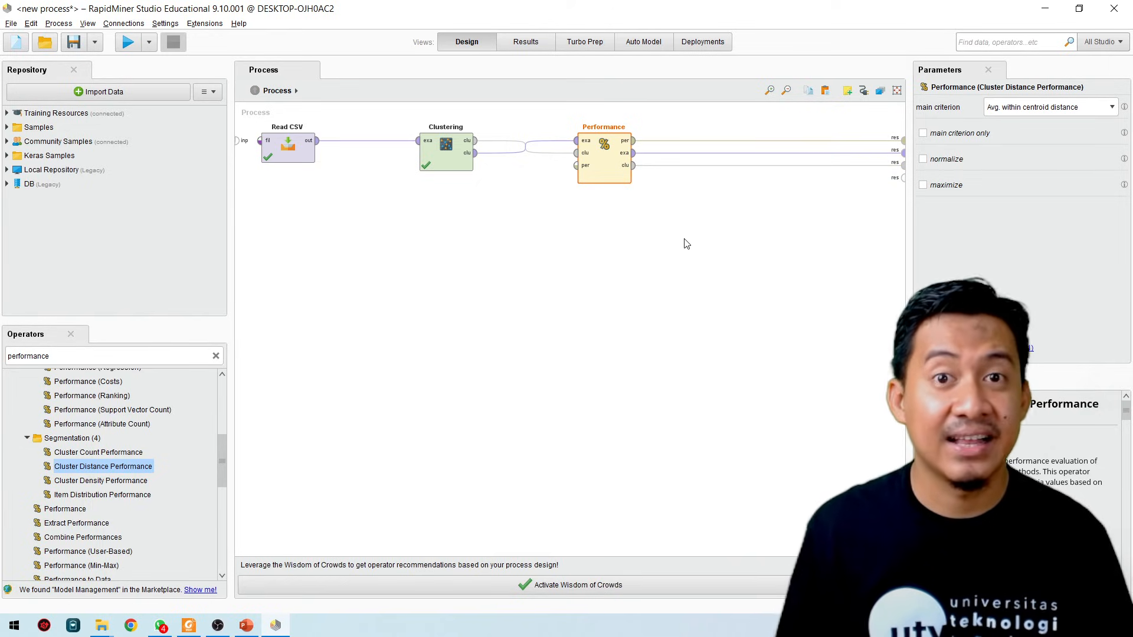
Try to run the process with the Cluster Distance Performance operator connected.
left_click(437, 160)
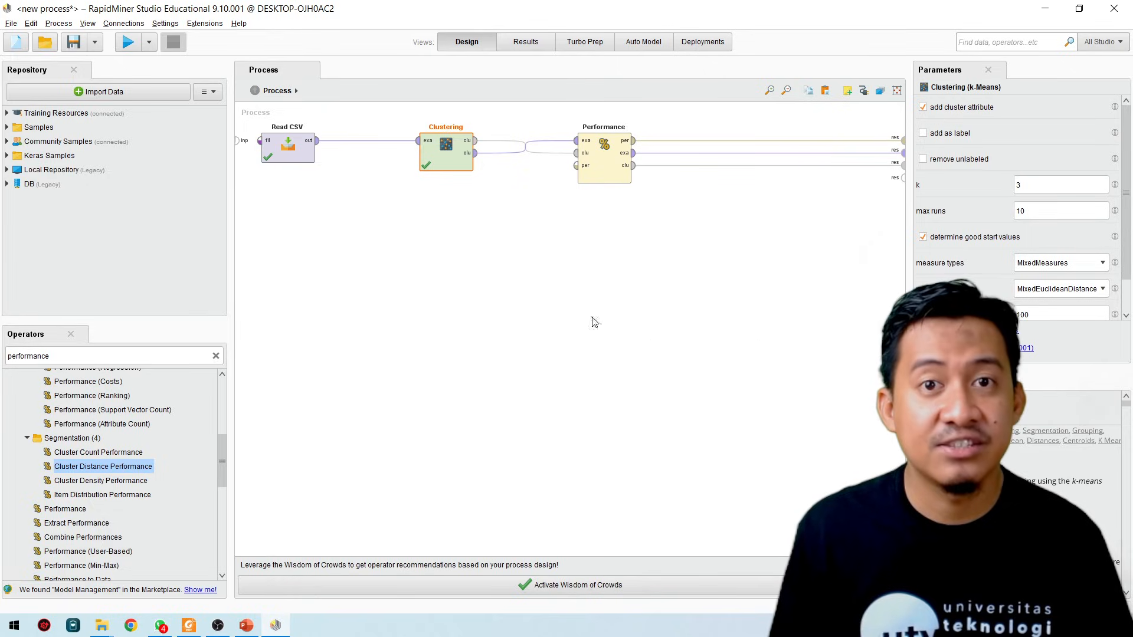
left_click(128, 42)
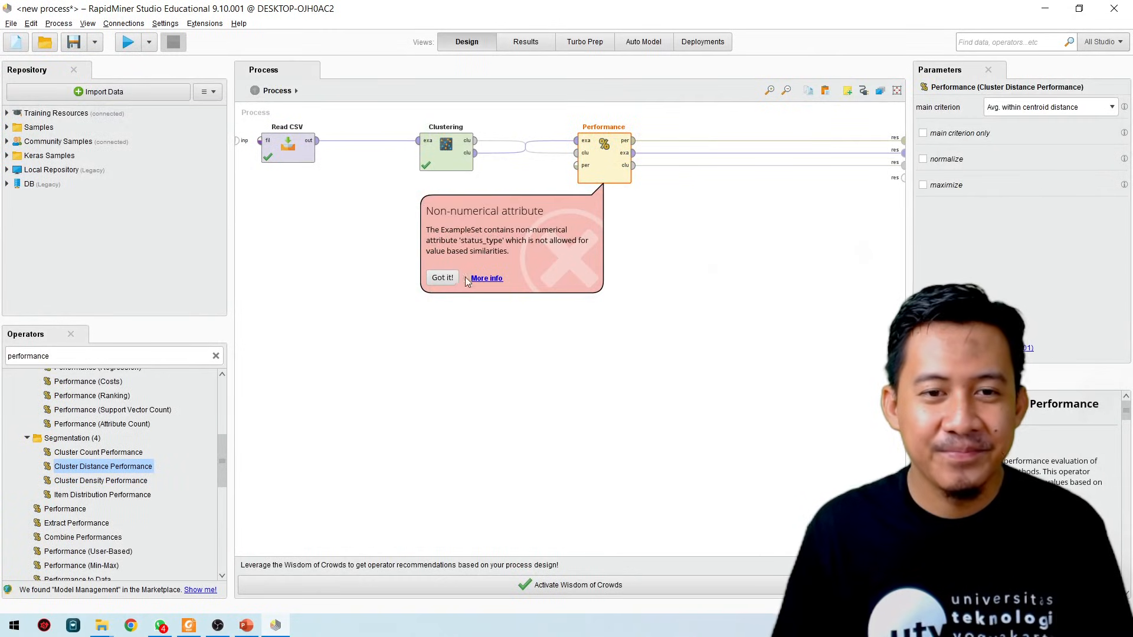
left_click(443, 278)
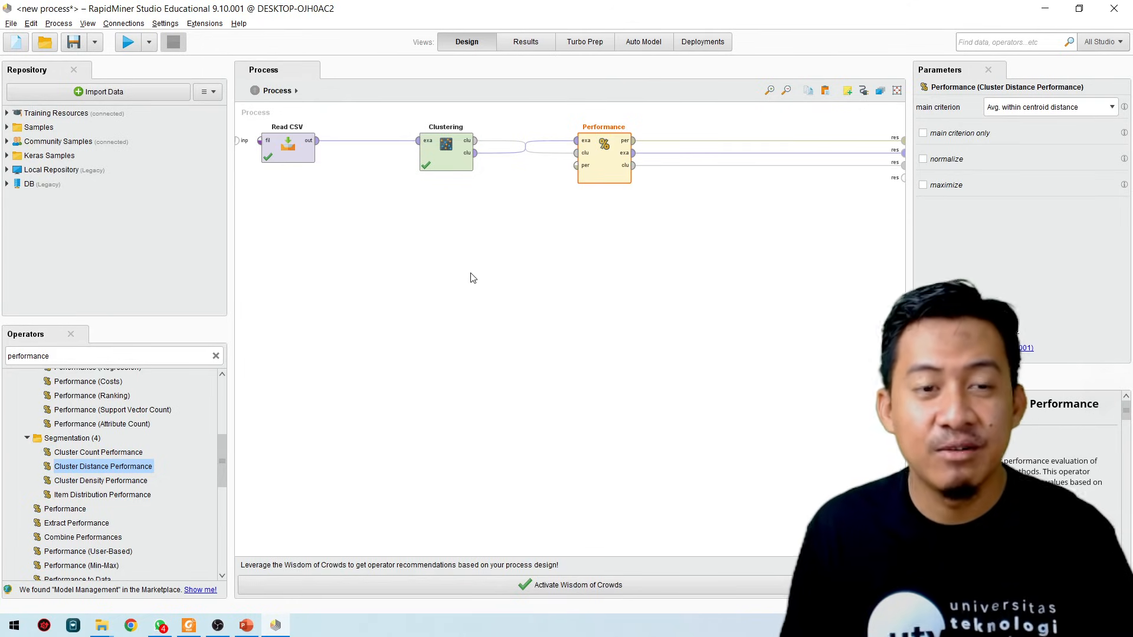
Exclude the status_type column in Read CSV's data set meta data information and apply the change.
left_click(283, 152)
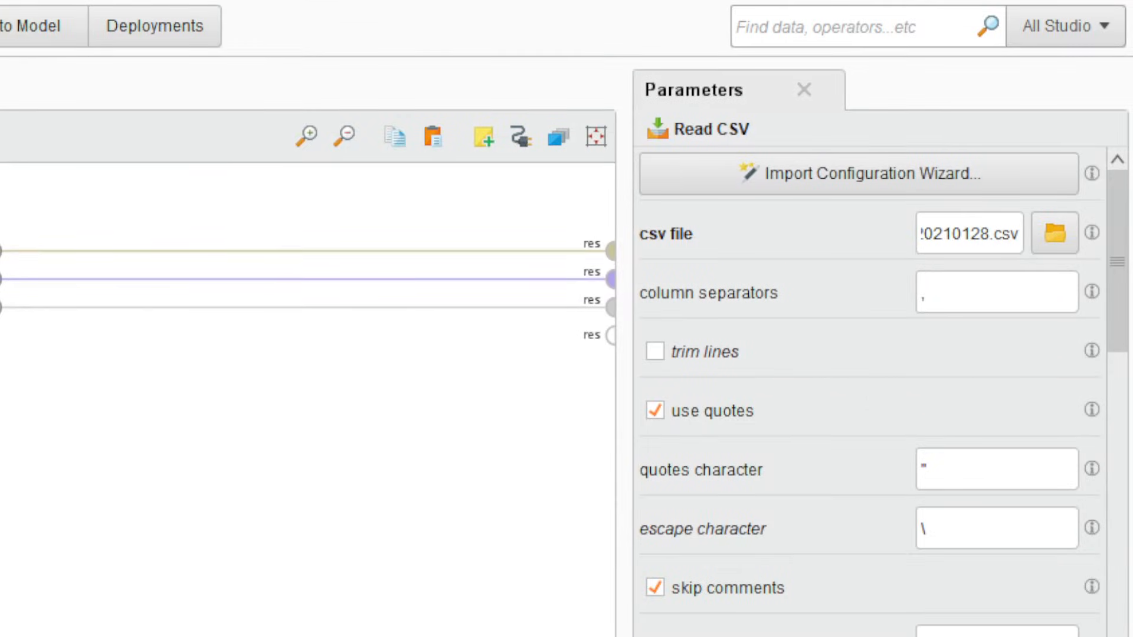
scroll(756, 348, "down", 10)
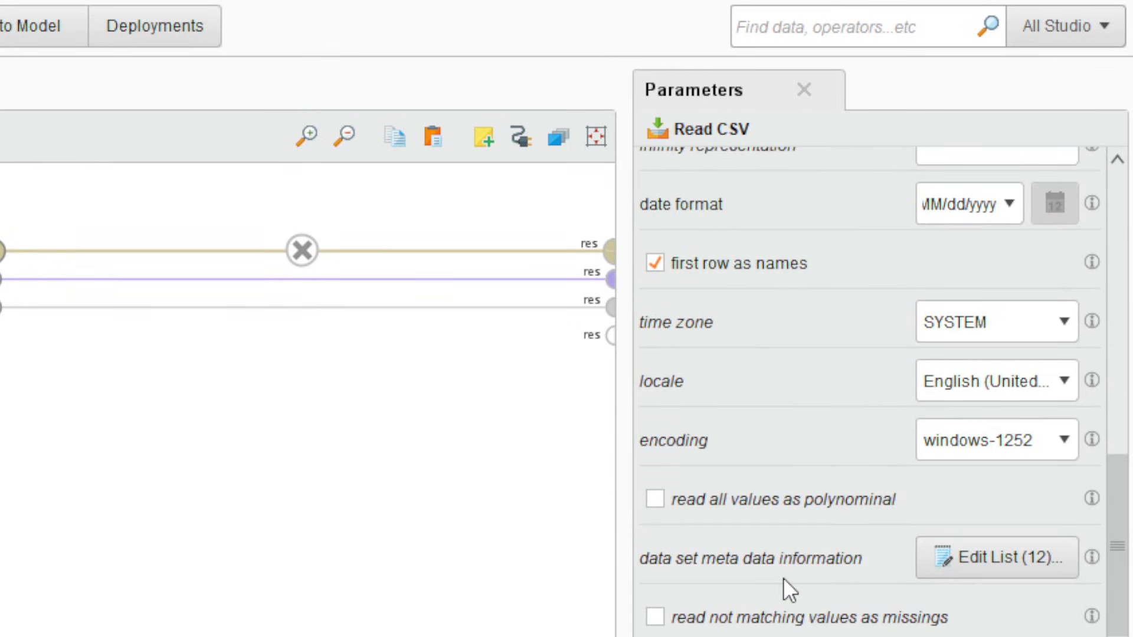
left_click(1012, 551)
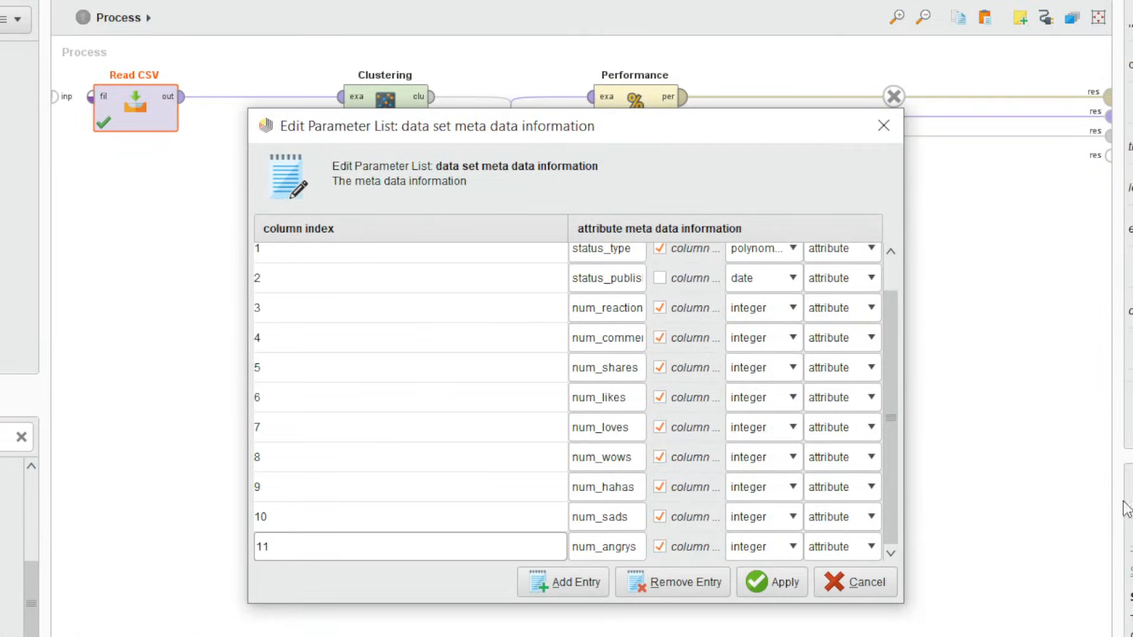
left_click_drag(899, 476, 895, 409)
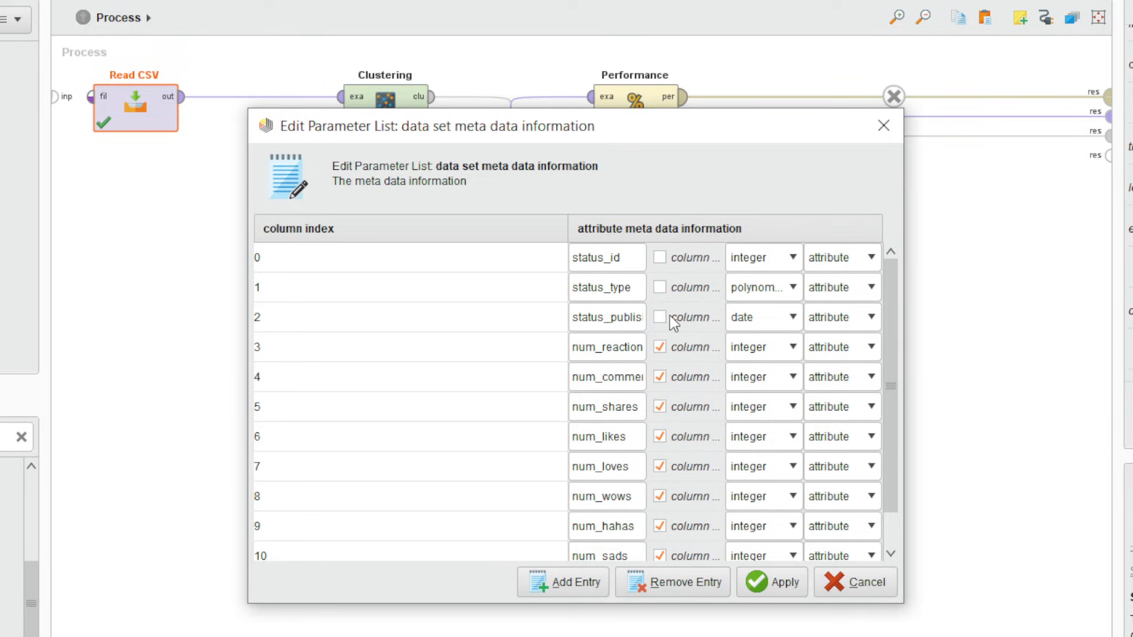
scroll(678, 328, "down", 2)
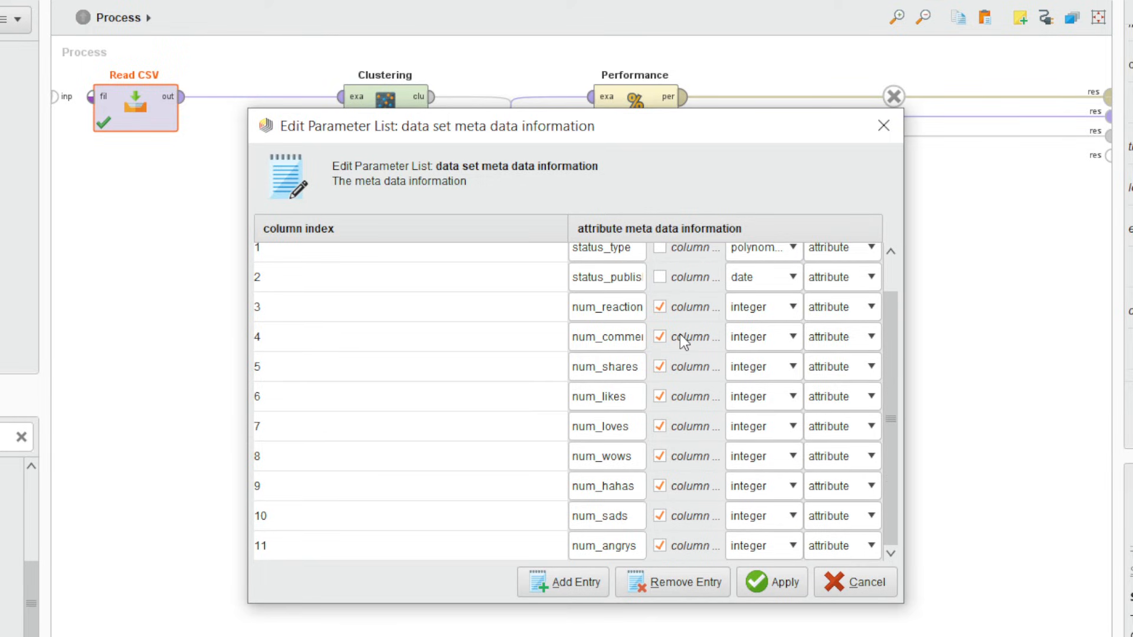
scroll(680, 334, "up", 2)
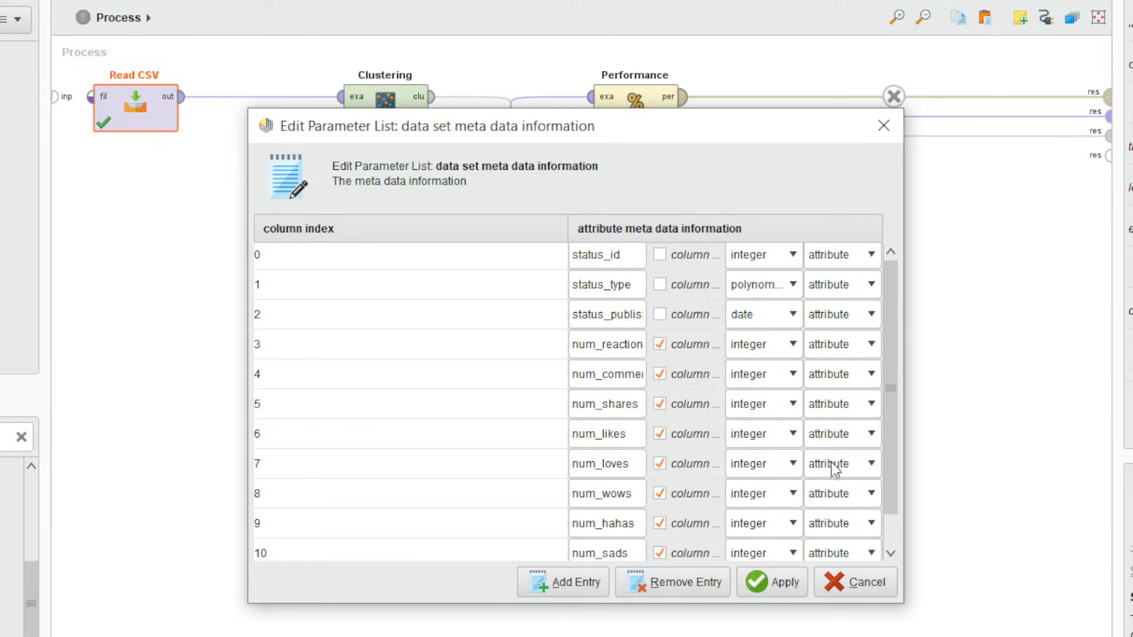
left_click(761, 584)
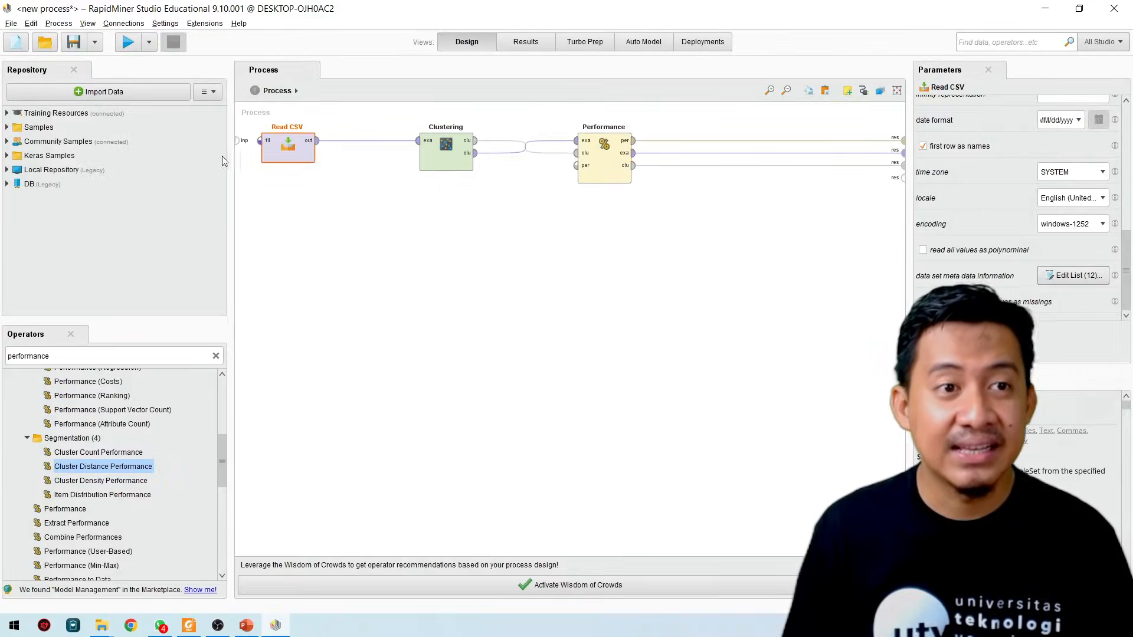
Rerun the process and view the average within centroid distance in the PerformanceVector result.
left_click(129, 43)
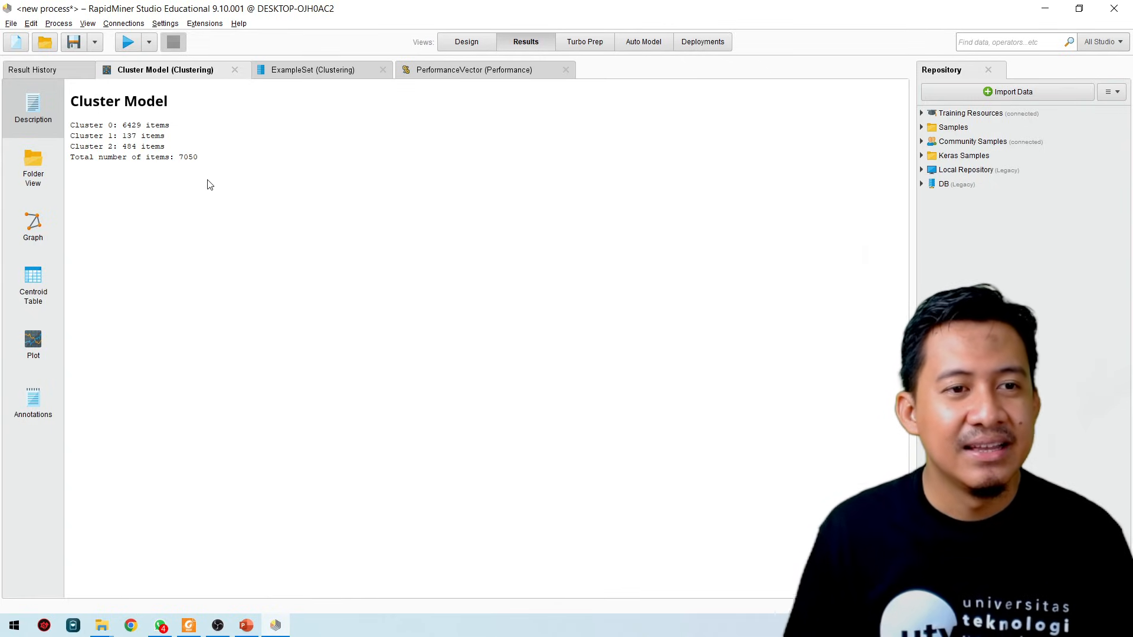
left_click(435, 74)
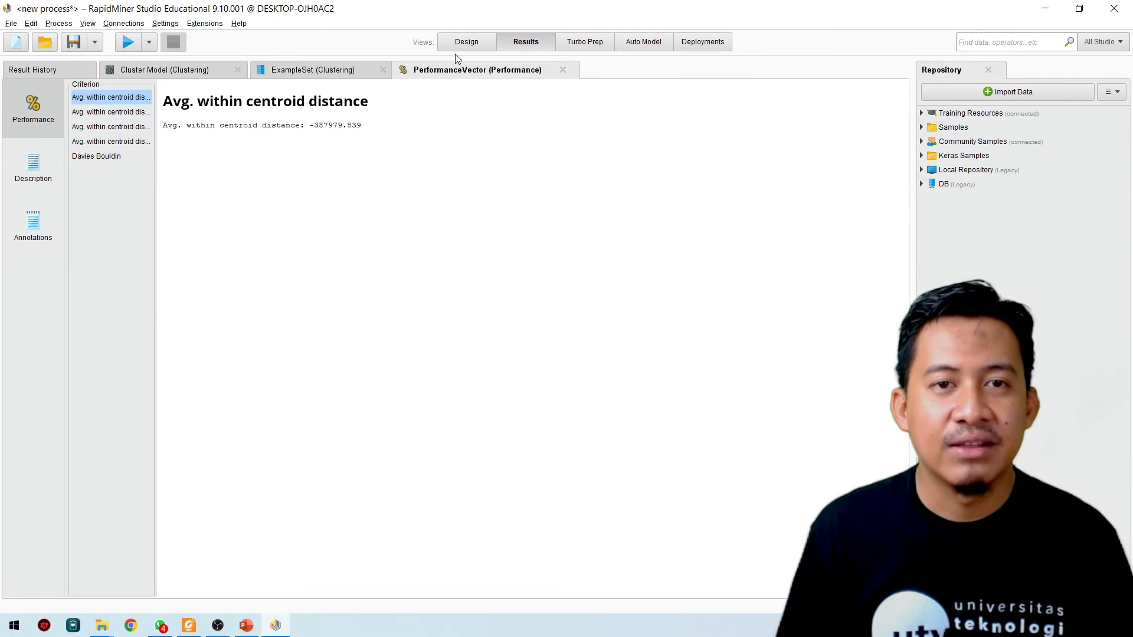
Enable the maximize option of the Cluster Distance Performance operator and rerun the process.
left_click(463, 42)
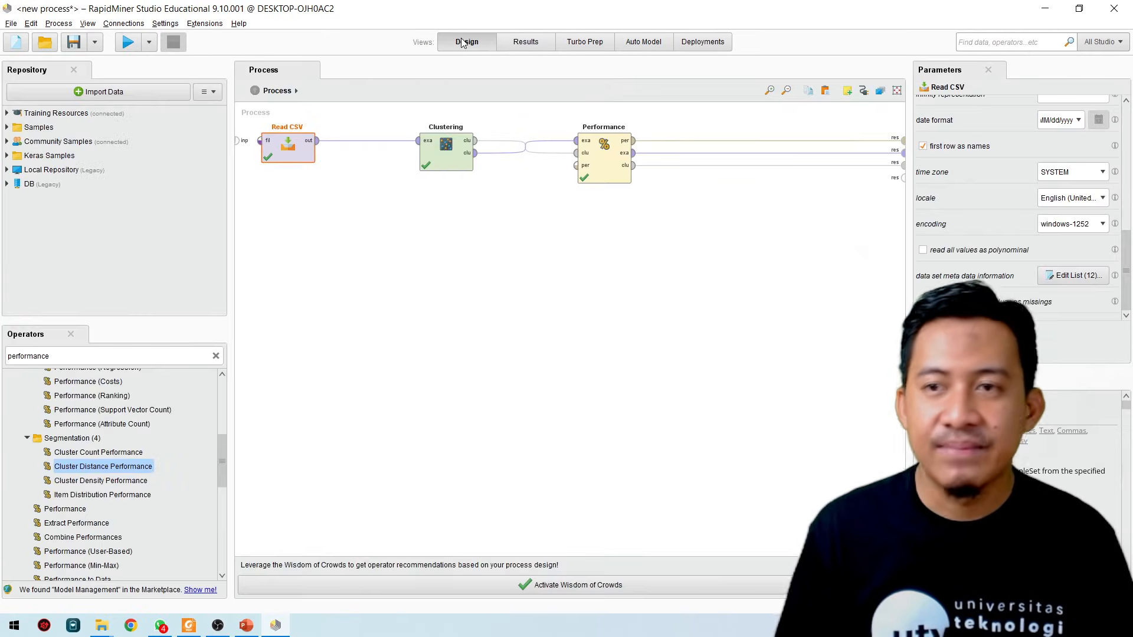
left_click(594, 155)
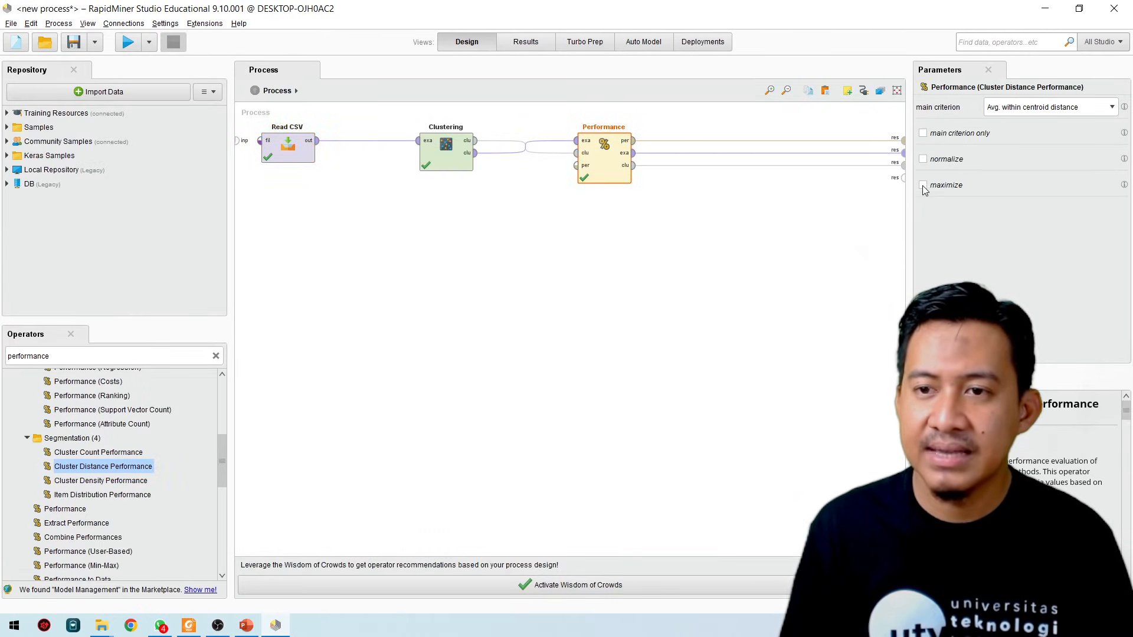
left_click(922, 184)
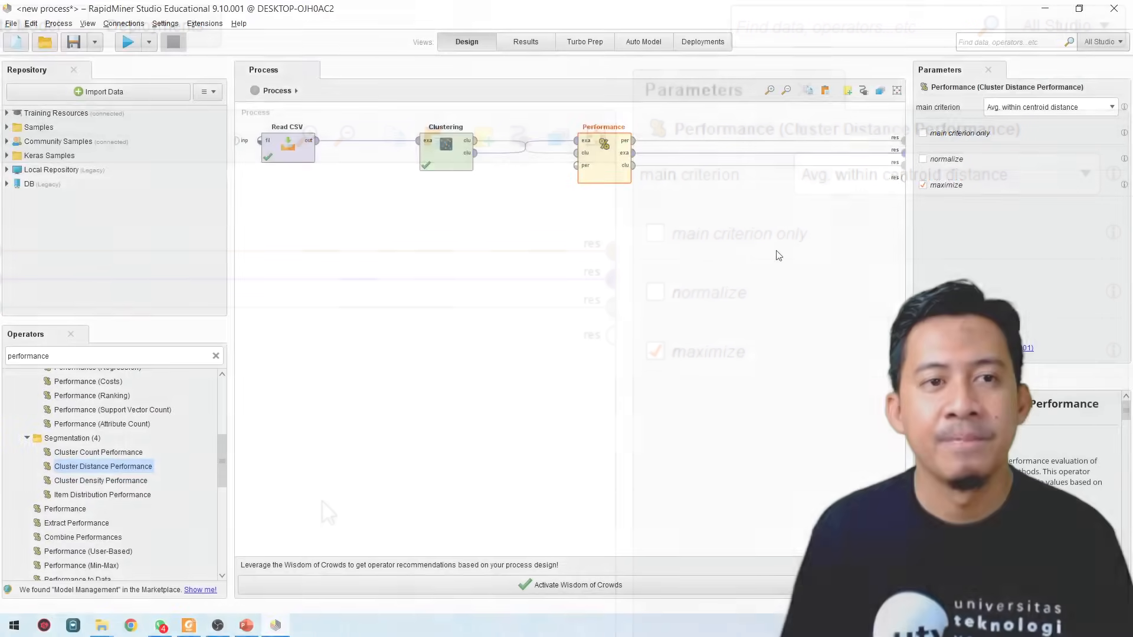
left_click(130, 47)
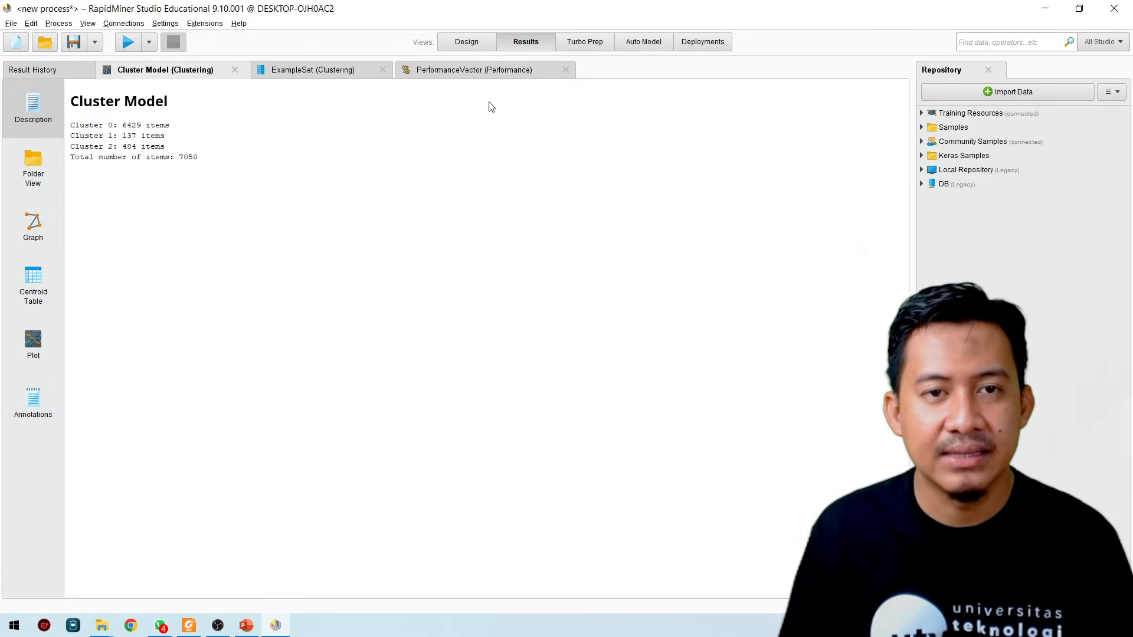
Copy the average within centroid distance value of the k = 3 run from the PerformanceVector result.
left_click(484, 71)
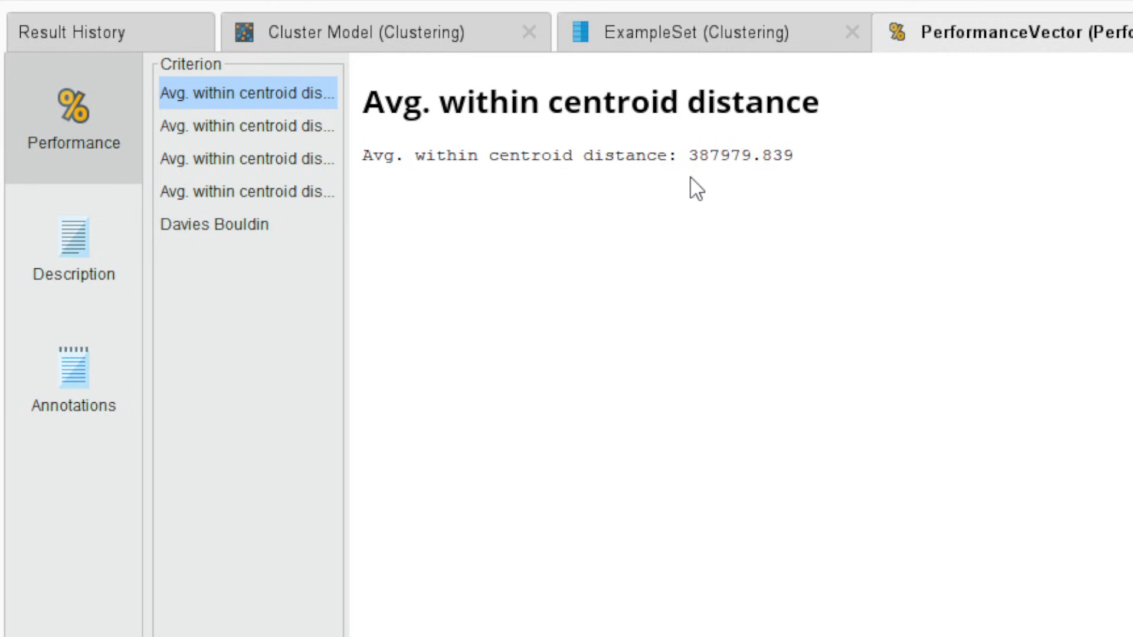
left_click_drag(689, 157, 809, 169)
right_click(783, 158)
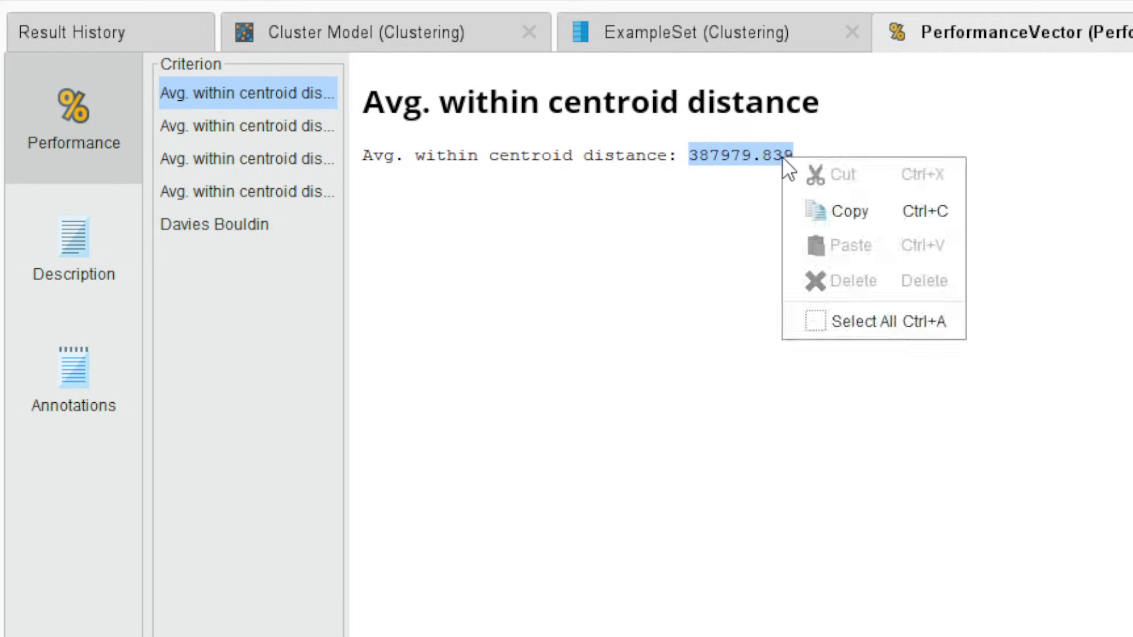
left_click(820, 206)
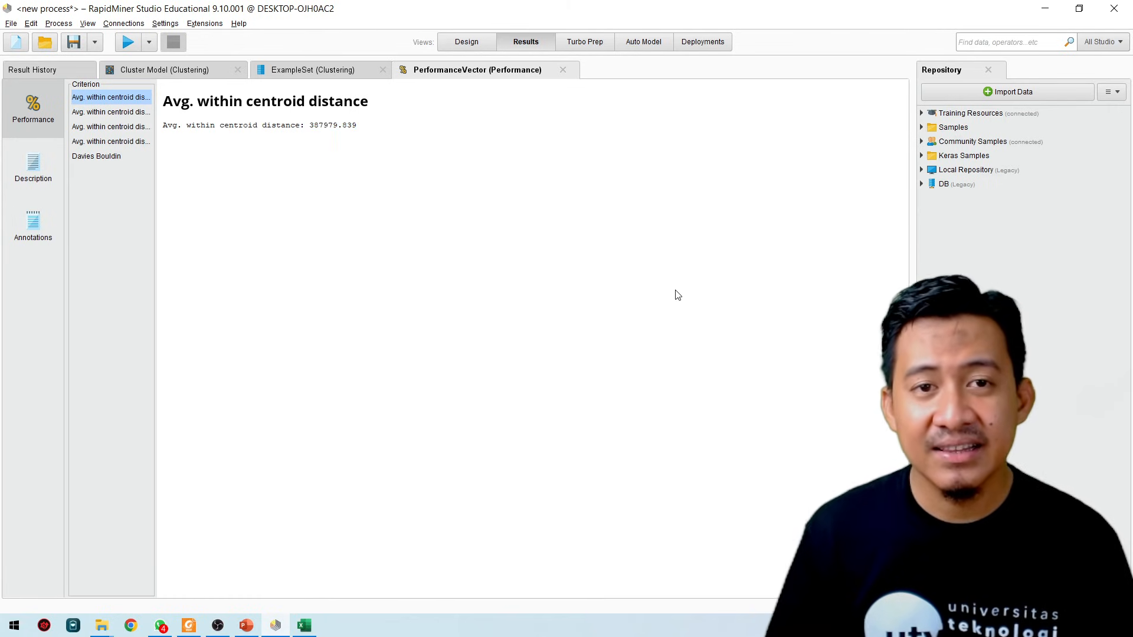
Set k to 2 in the k-Means Clustering operator and rerun the process.
left_click(474, 47)
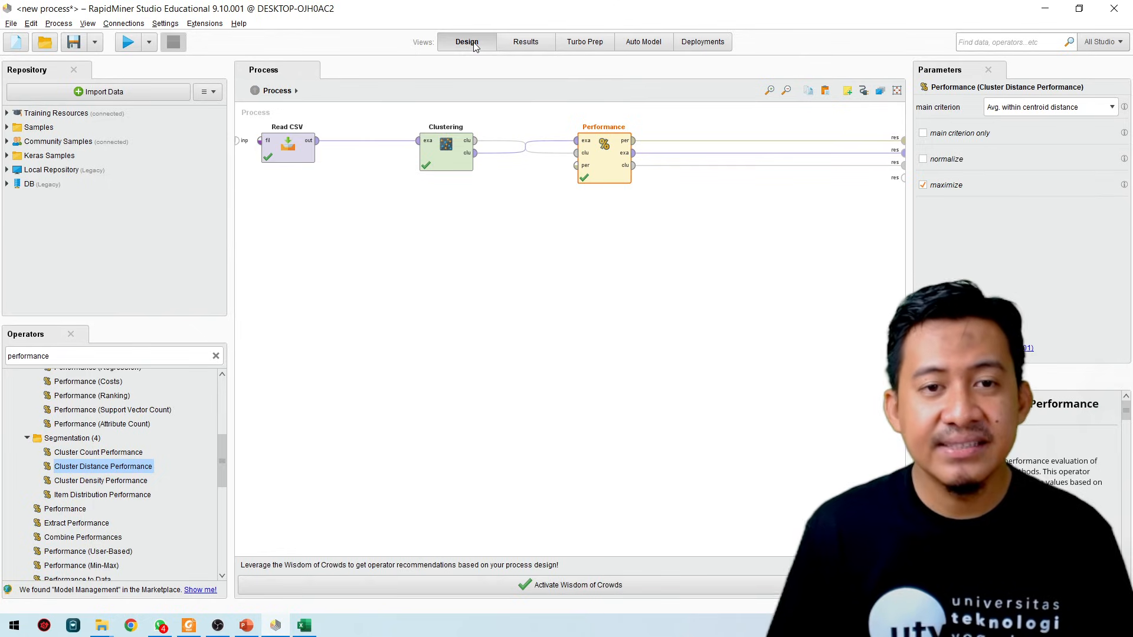
left_click(446, 157)
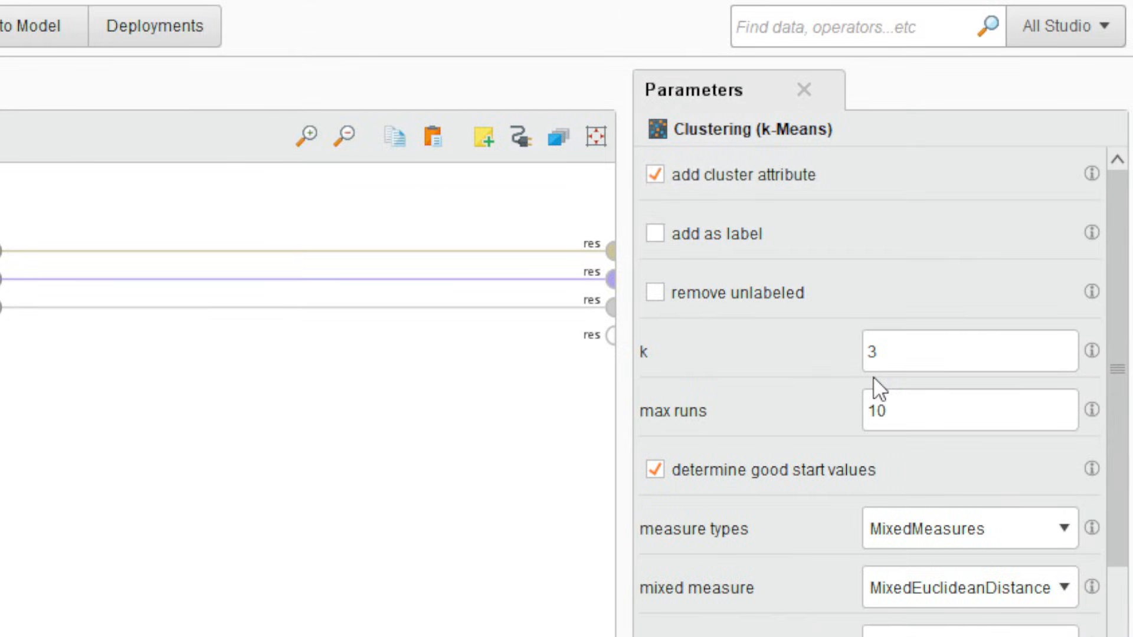
left_click_drag(888, 351, 870, 352)
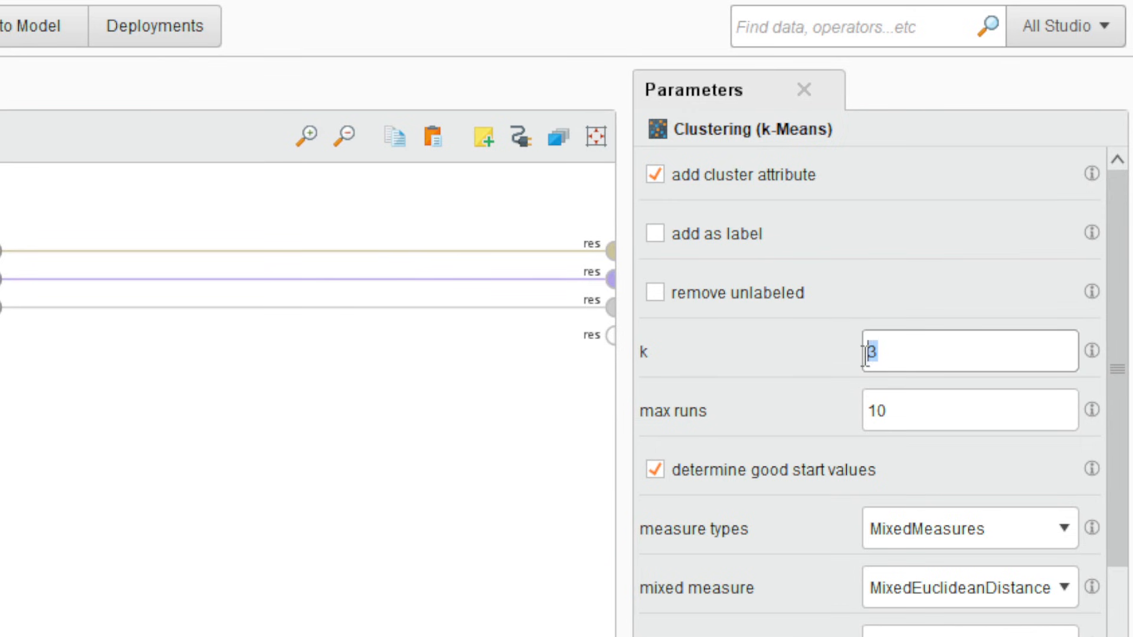
type("2")
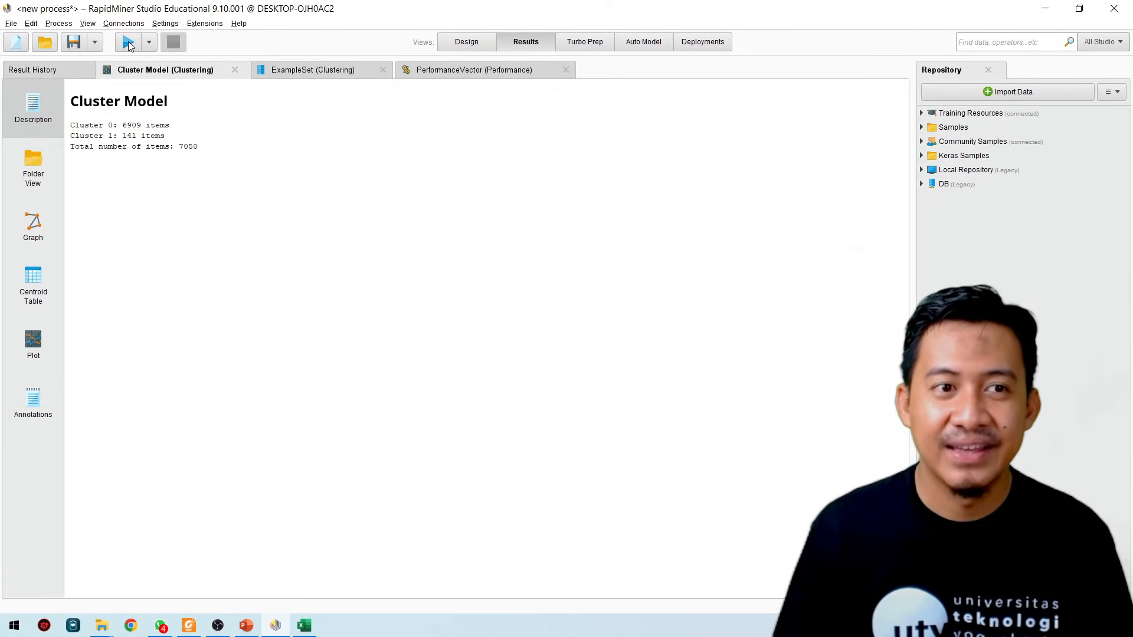
Copy the average within centroid distance value of the k = 2 run from the PerformanceVector result.
left_click(441, 71)
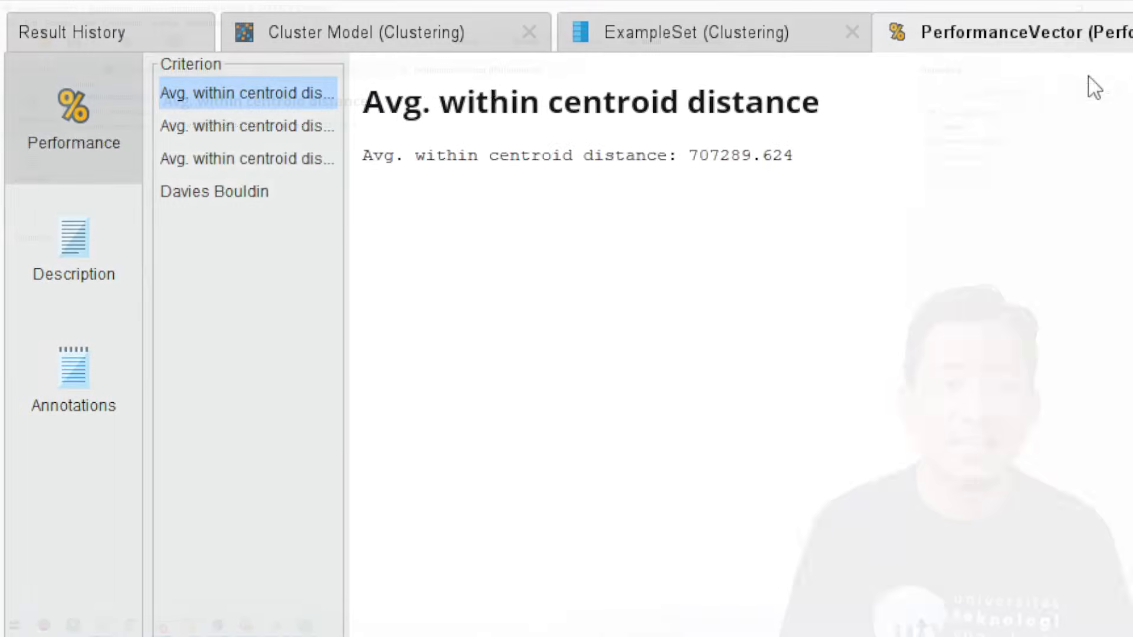
mouse_move(690, 156)
left_mouse_down()
mouse_move(796, 158)
mouse_move(694, 165)
left_mouse_up()
right_click(705, 153)
left_click(740, 205)
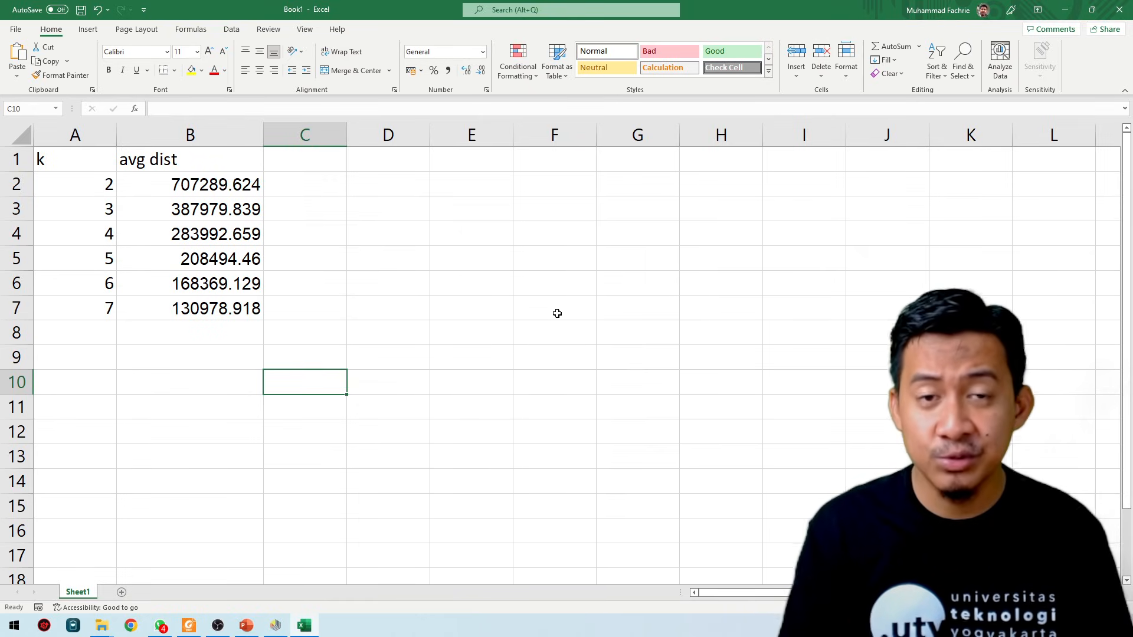
In the Excel workbook, review the avg dist values in B2:B7 for k = 2 to 7.
left_click(159, 186)
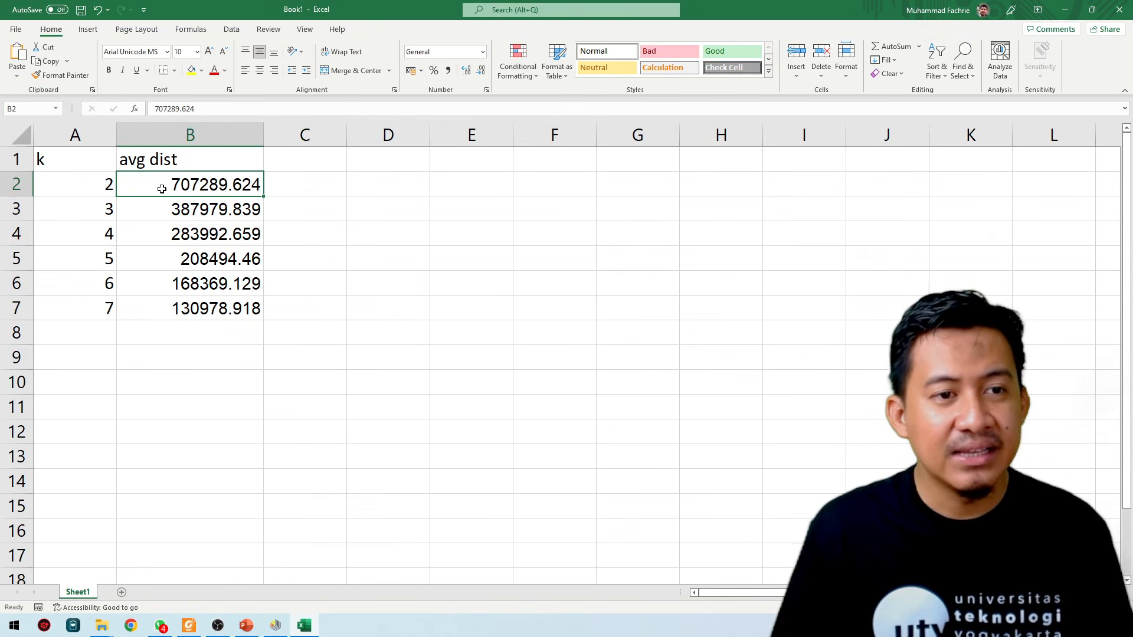
left_click_drag(158, 187, 203, 309)
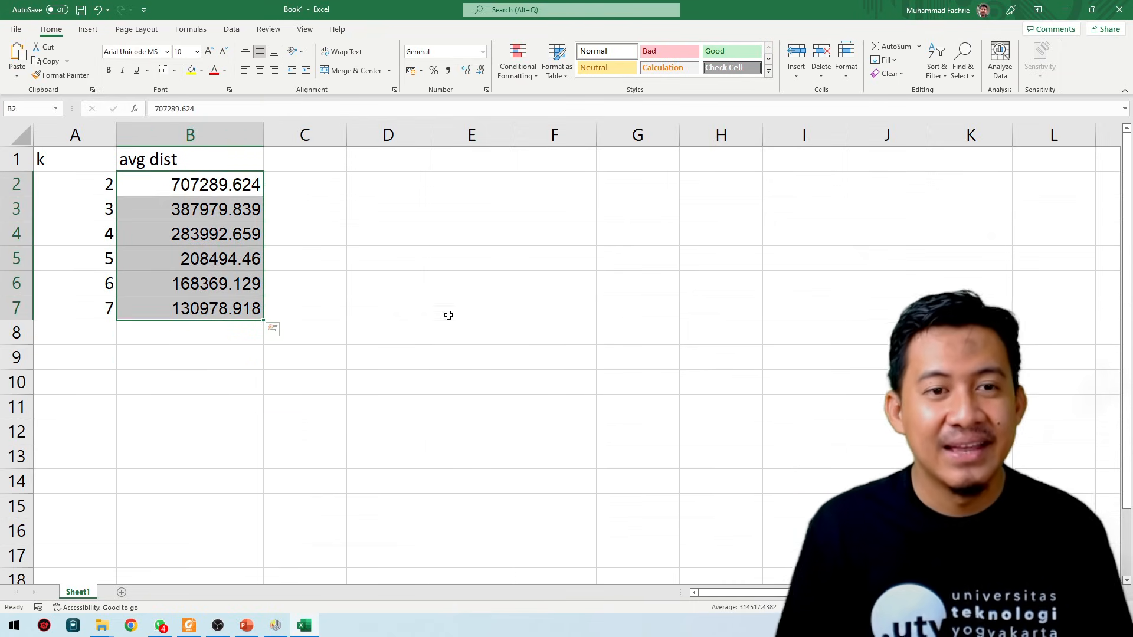
left_click(381, 241)
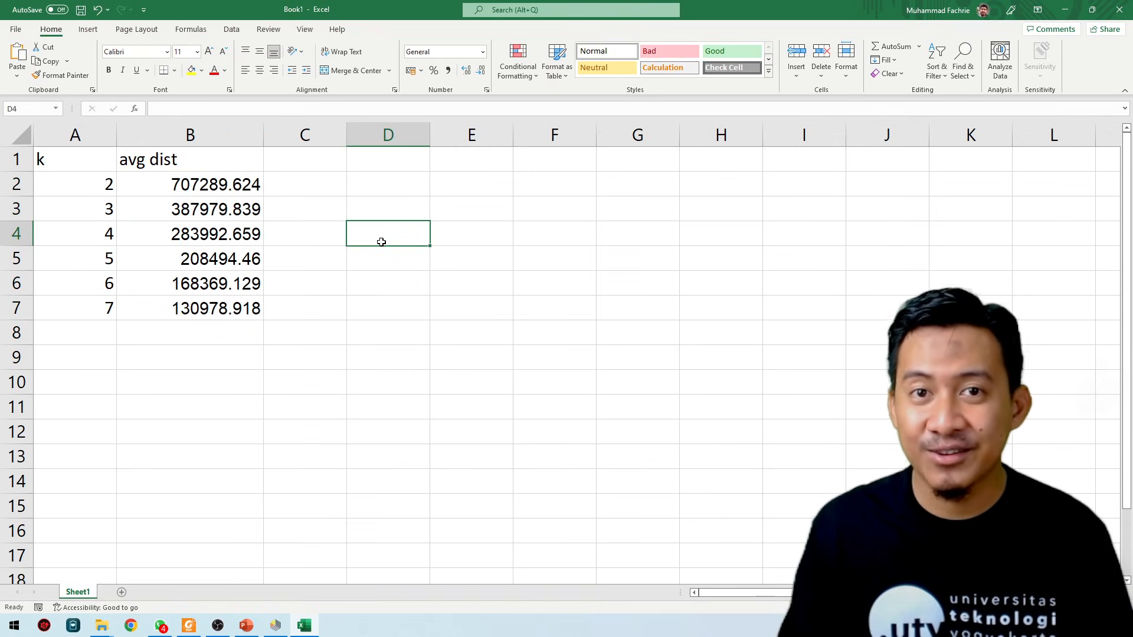
Enter the label "elbow method" in cell D2.
left_click(396, 188)
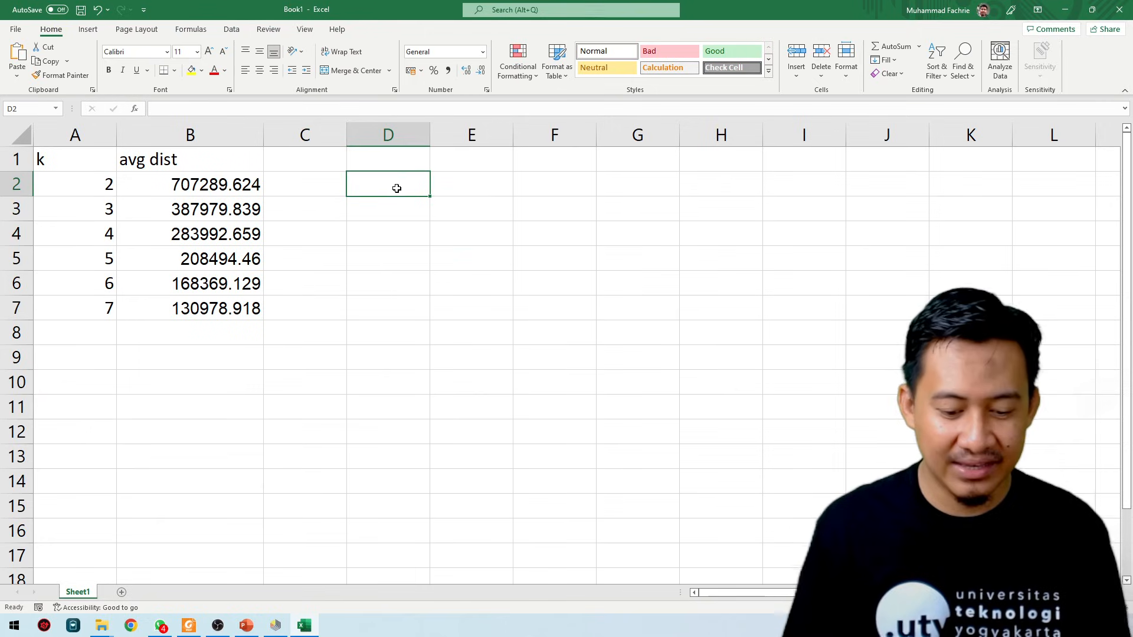
type("elbow metgh")
key("BackSpace")
key("BackSpace")
type("hod")
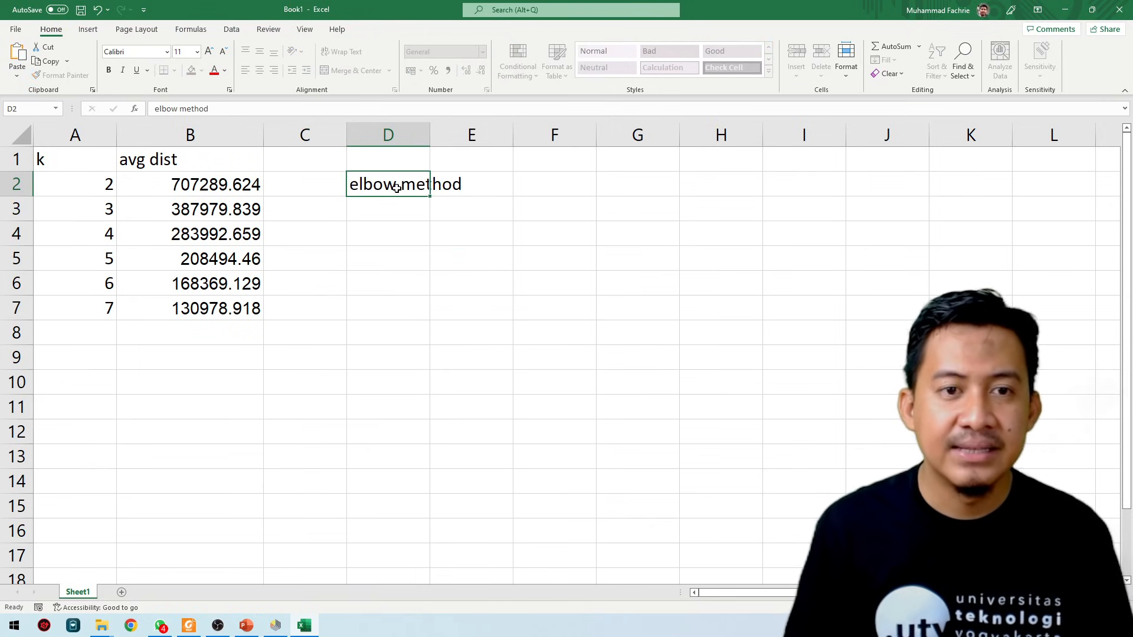
key("Return")
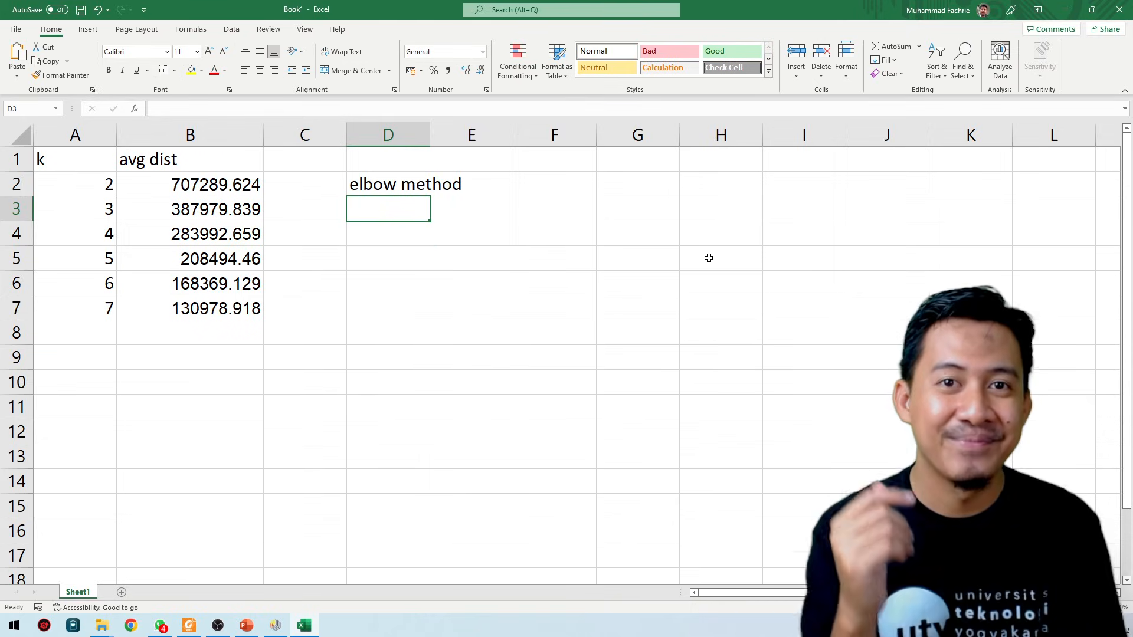
Insert a 2-D line chart of the avg dist column, range B1:B7.
left_click(208, 184)
left_click_drag(208, 185, 205, 306)
left_click_drag(189, 153, 194, 307)
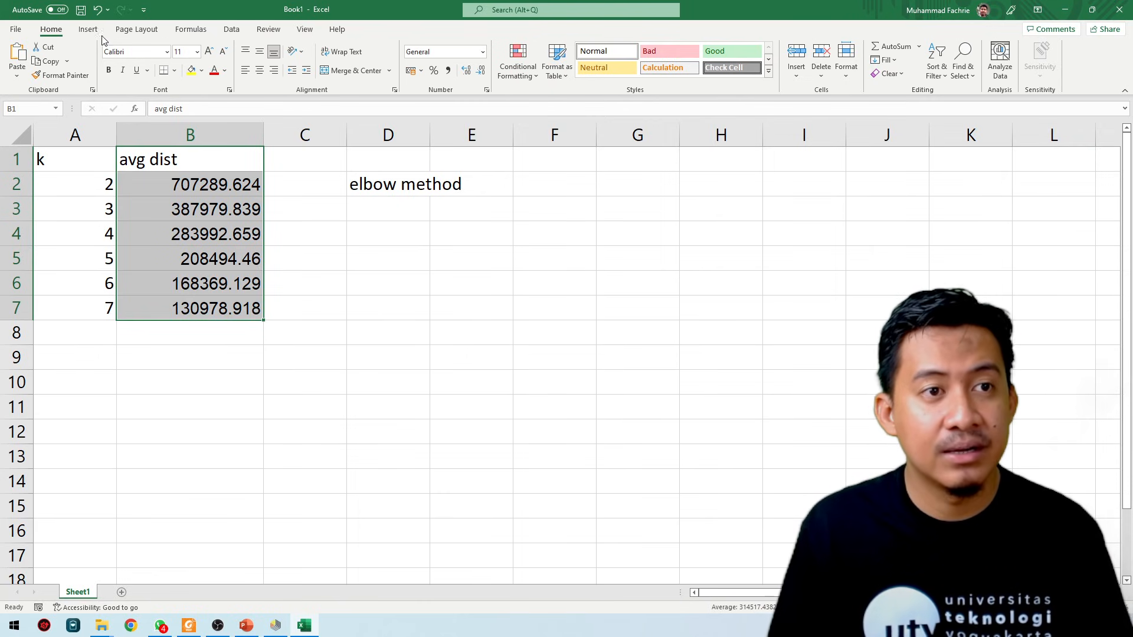
left_click(88, 29)
left_click(525, 59)
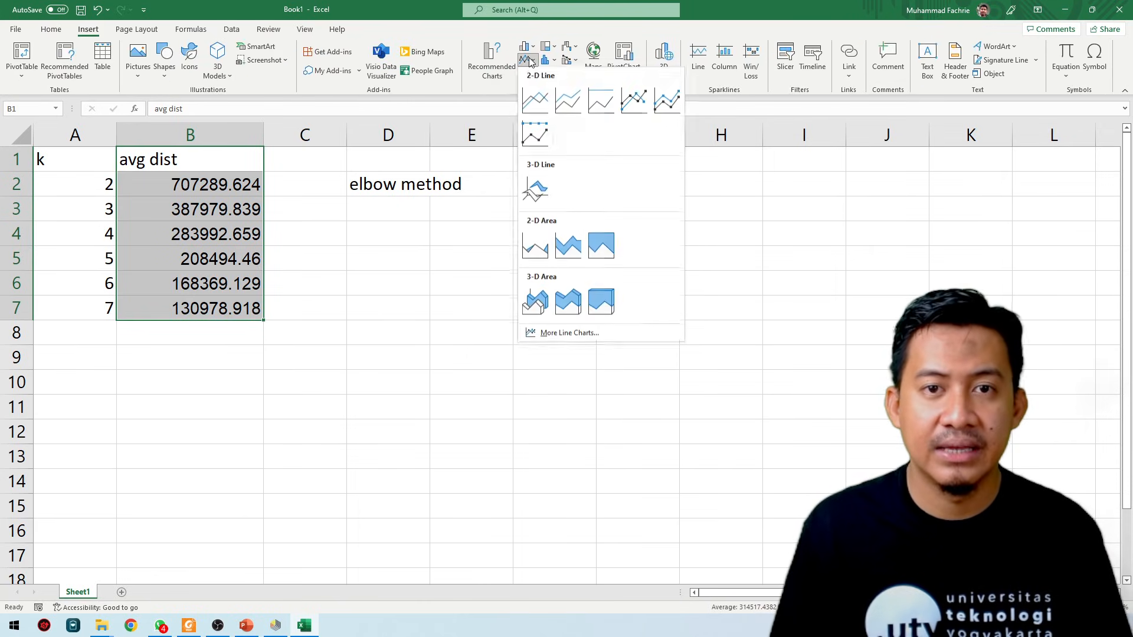
left_click(536, 102)
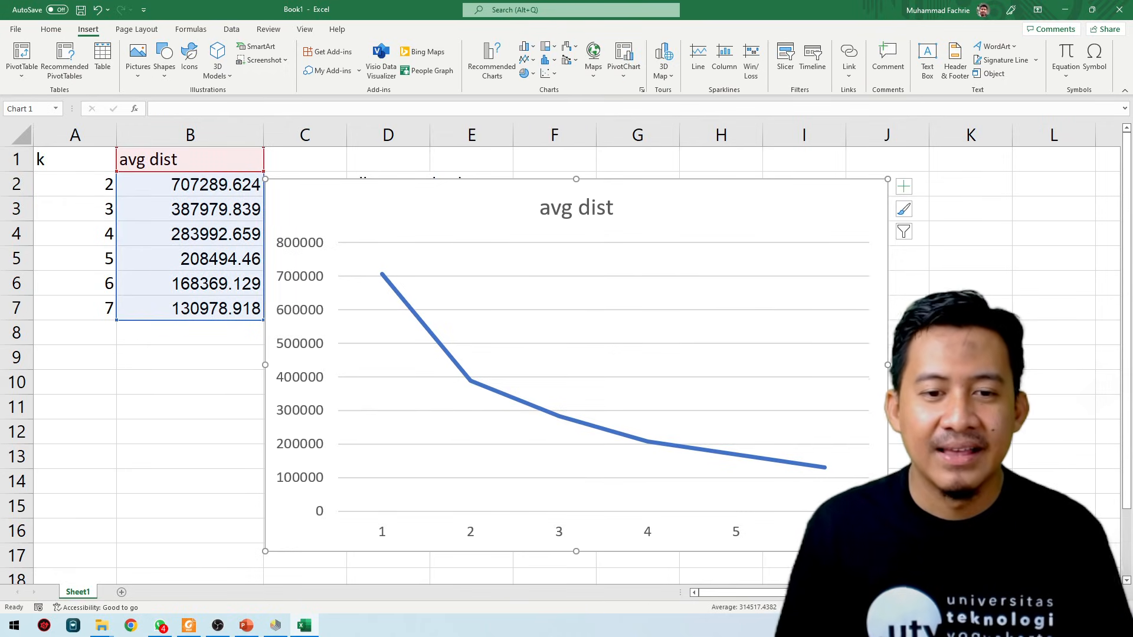
Move the avg dist line chart beneath the "elbow method" label, clear of the data columns, and deselect it.
left_click(1053, 357)
left_click_drag(759, 220, 835, 245)
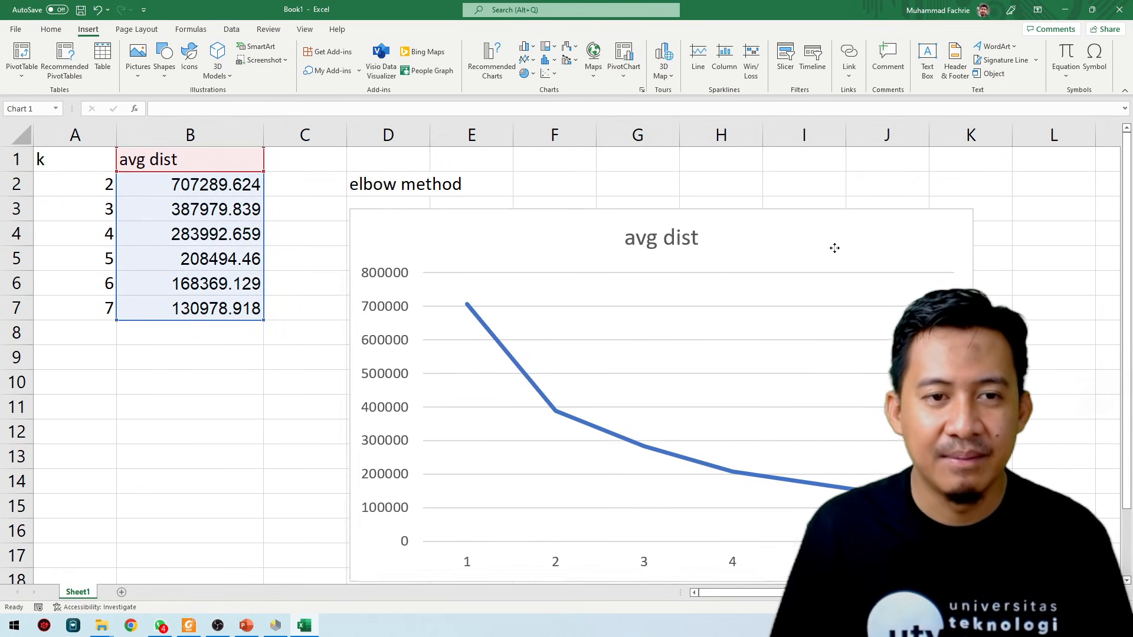
left_click(1035, 281)
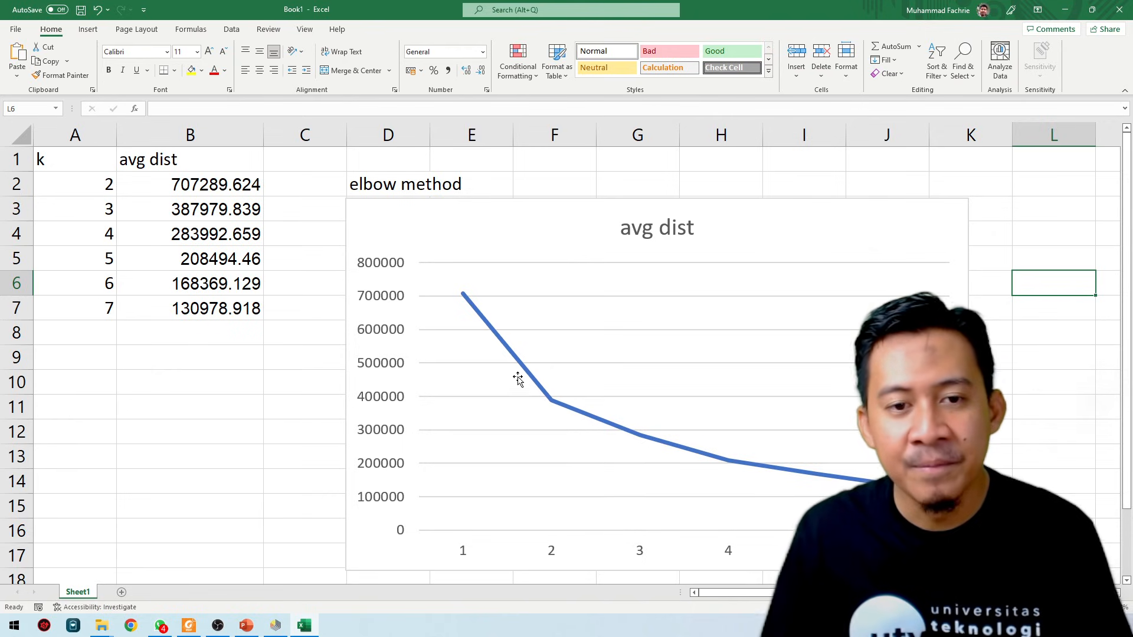
Examine the points on the avg dist line and compare the elbow with the k = 3 row of the table.
left_click(463, 296)
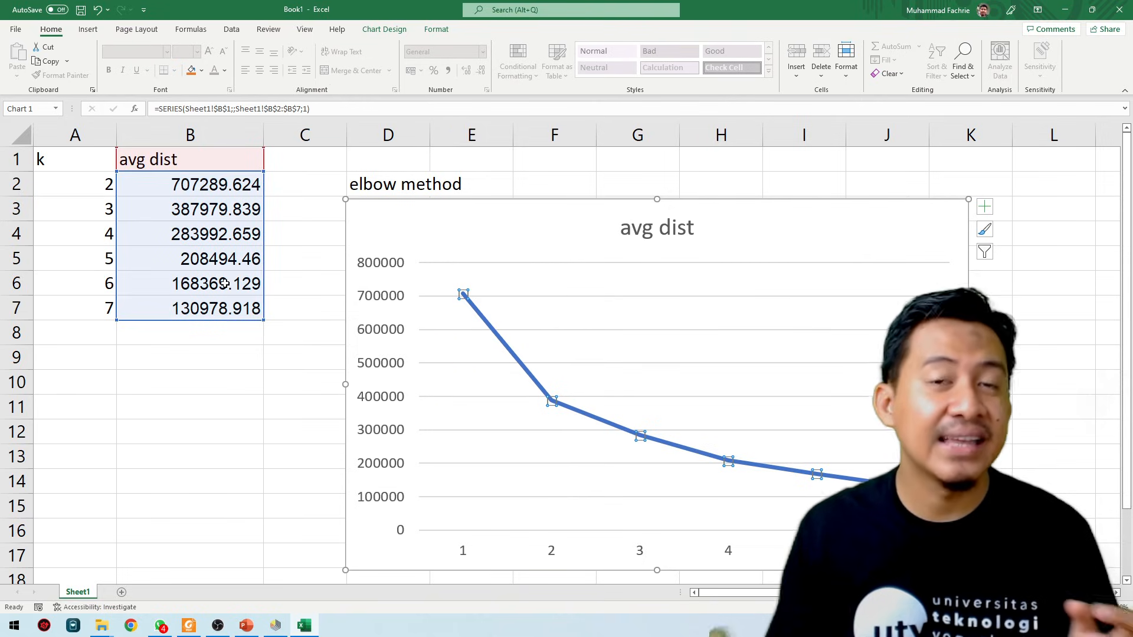
left_click_drag(98, 209, 158, 210)
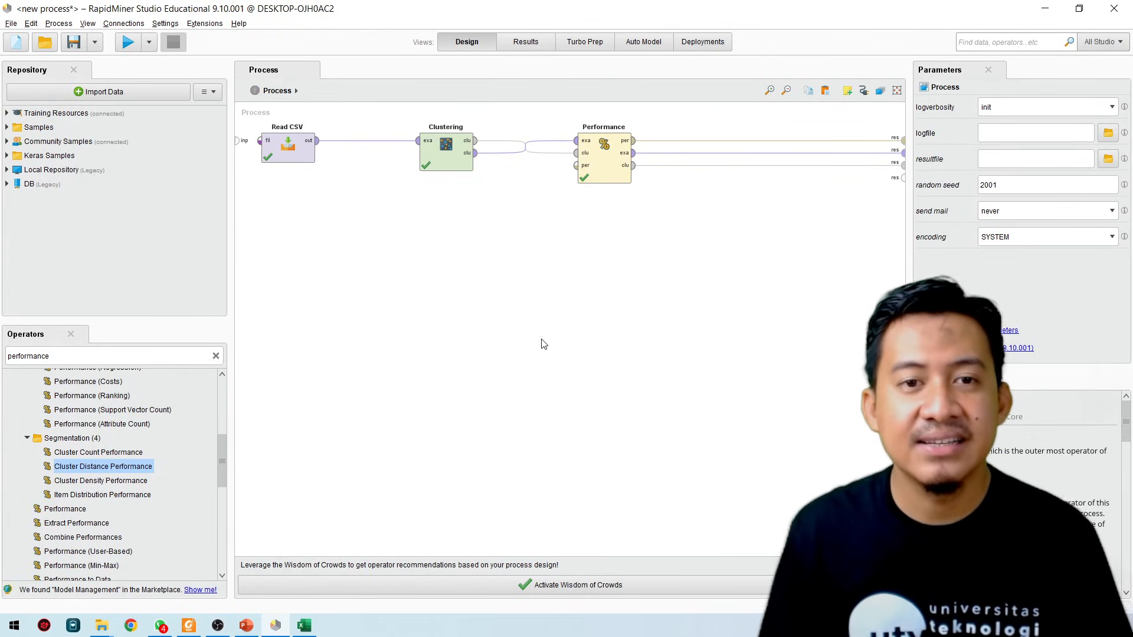
In RapidMiner, set k to 3 in the k-Means Clustering operator and rerun the process.
left_click(450, 165)
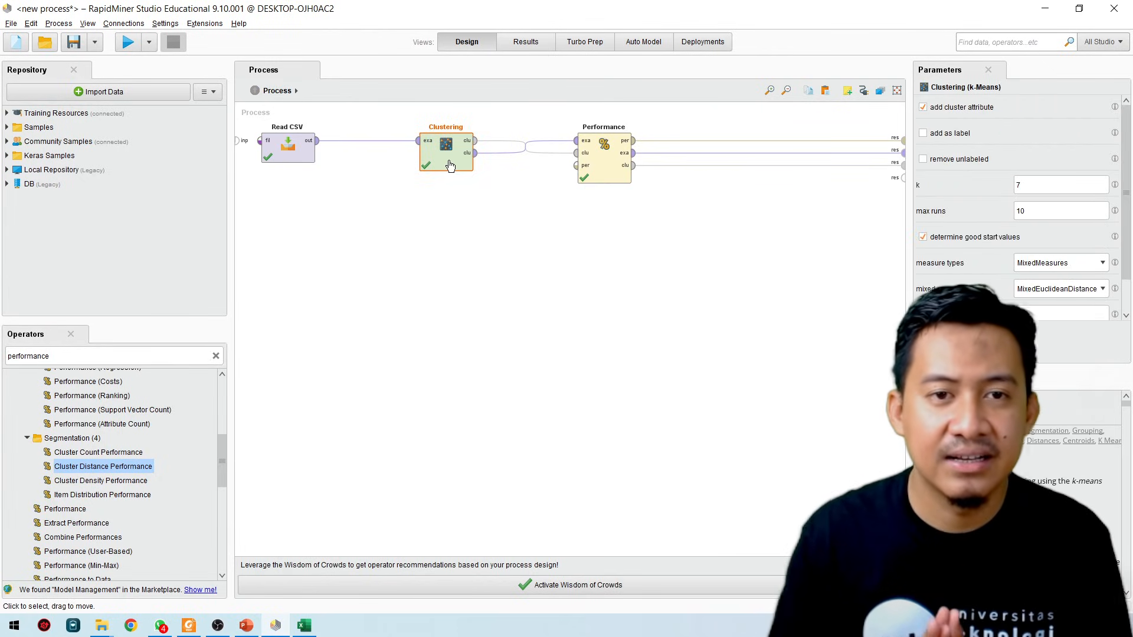
double_click(1018, 185)
type("3")
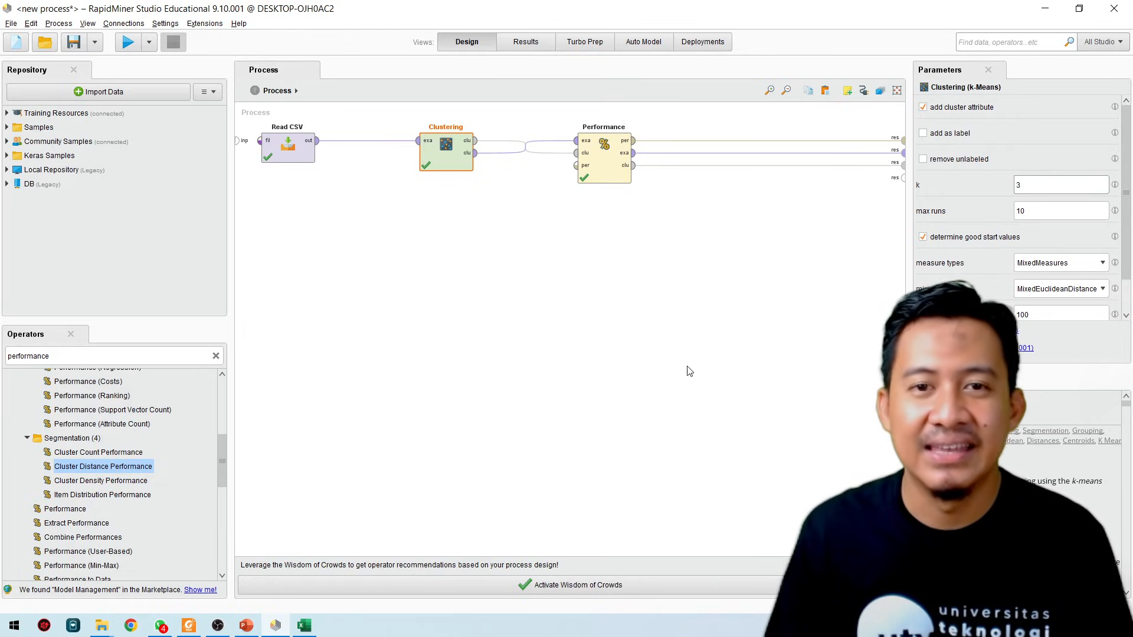
left_click(126, 43)
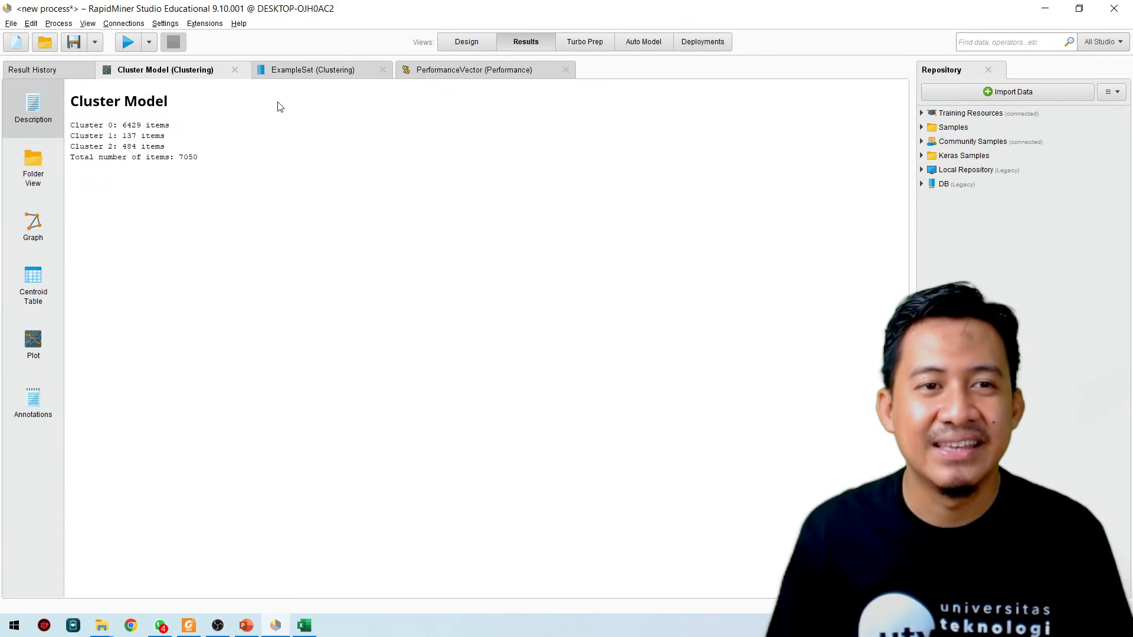
Review the clustered ExampleSet rows and the PerformanceVector result, and return to the process design.
left_click(304, 72)
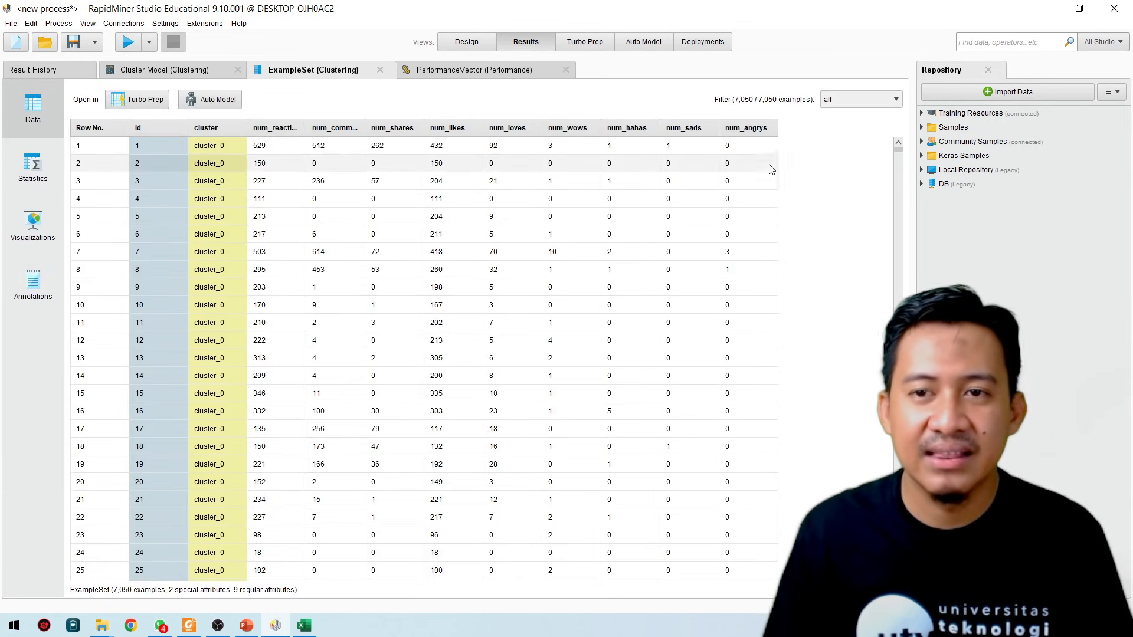
left_click_drag(896, 150, 897, 149)
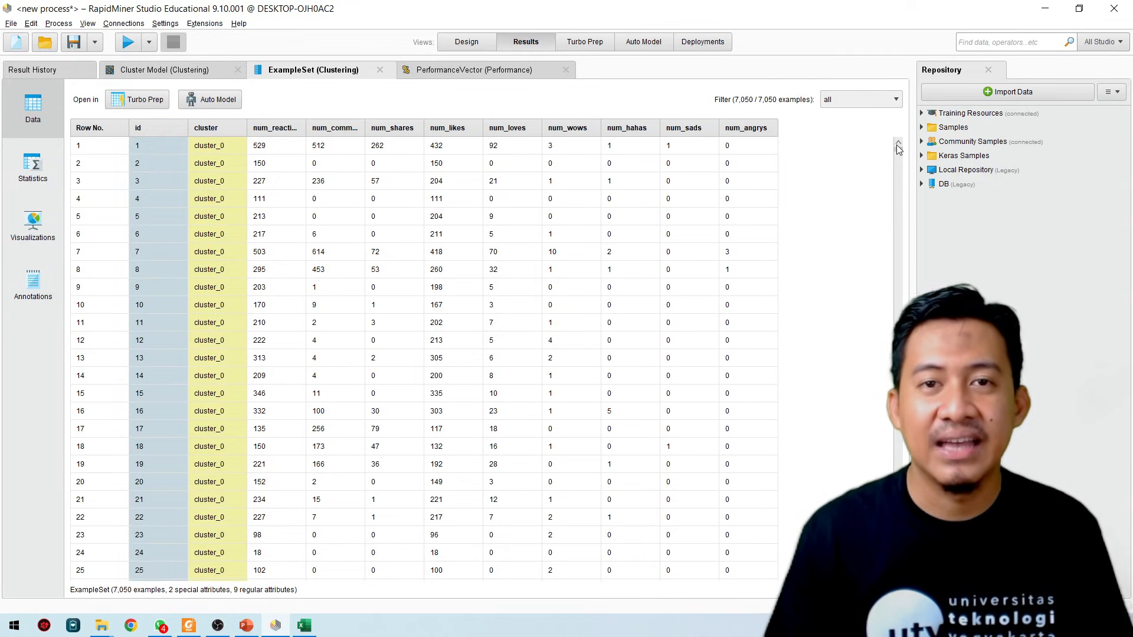
left_click(521, 72)
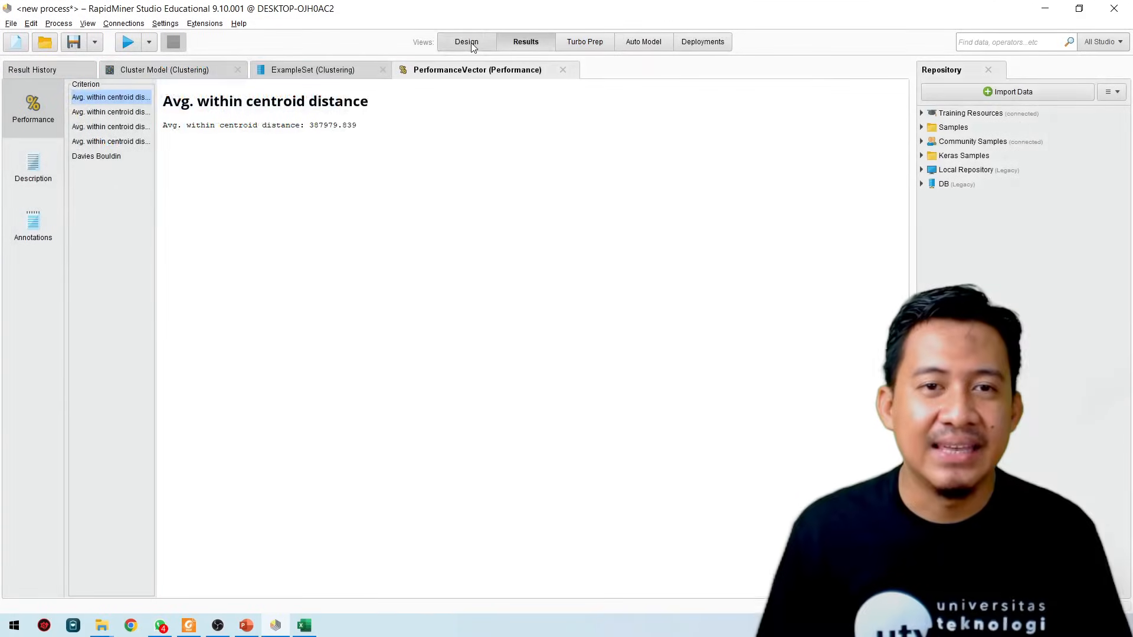
left_click(473, 46)
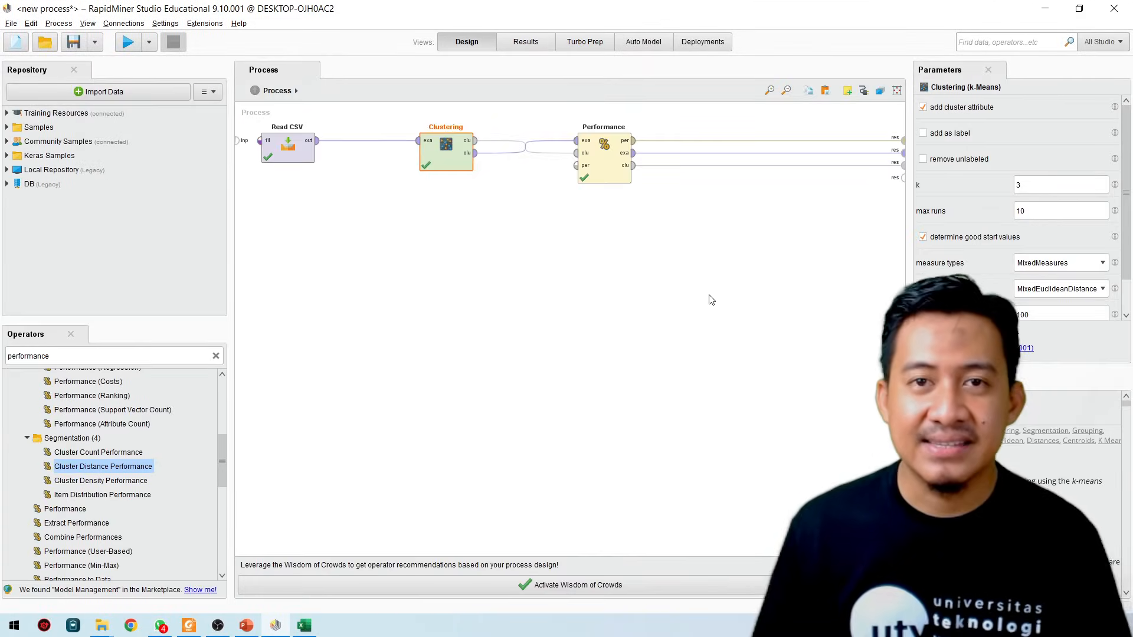